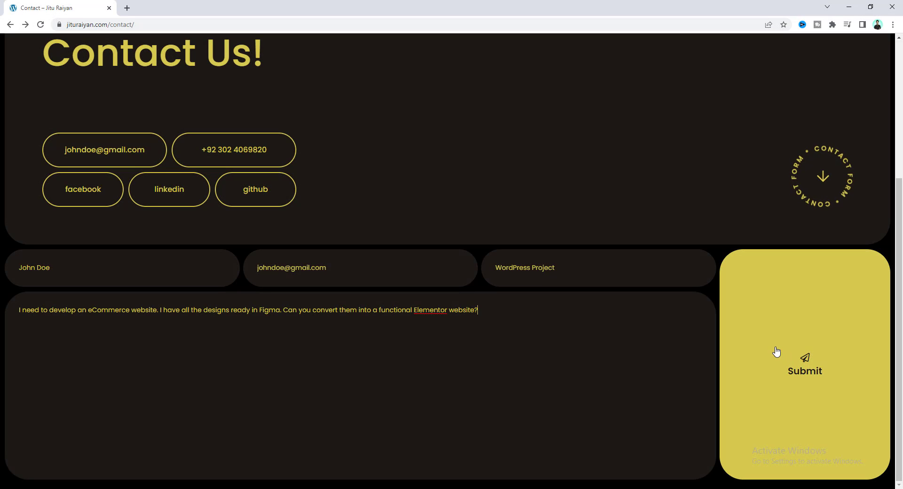
Step: Submit the completed contact form on the demo contact page
left_click(777, 352)
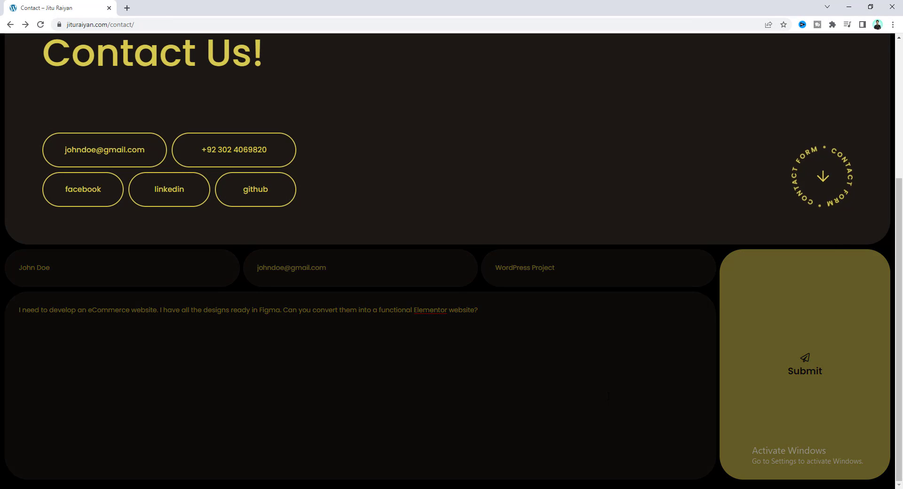
scroll(606, 407, "up", 2)
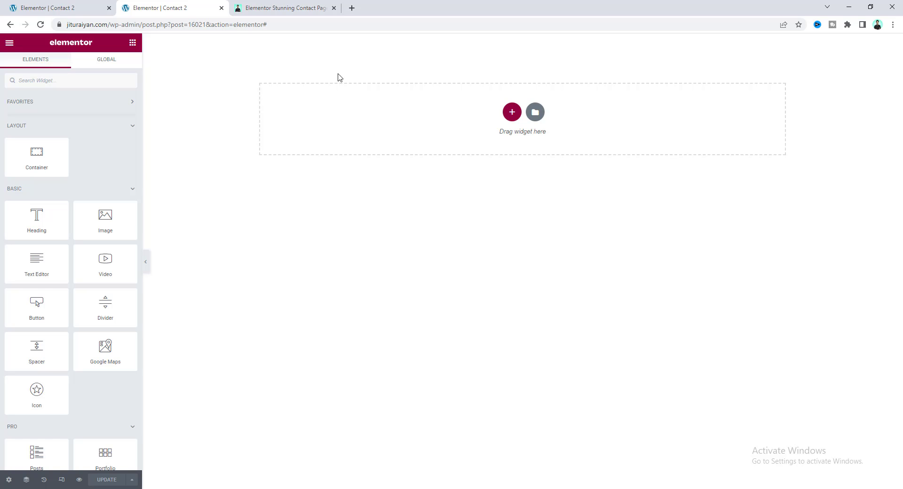
Step: Review the Elementor Stunning Contact Page product listing, including its features and installation instructions
left_click(302, 7)
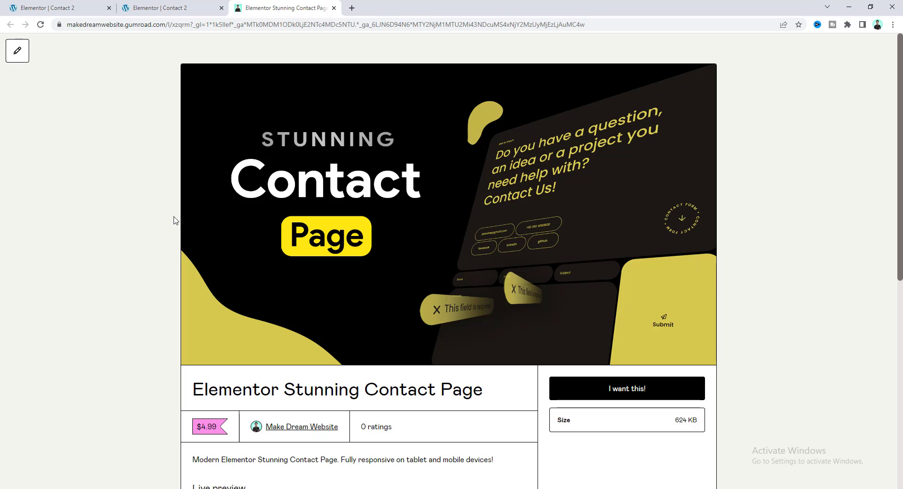
scroll(173, 220, "down", 8)
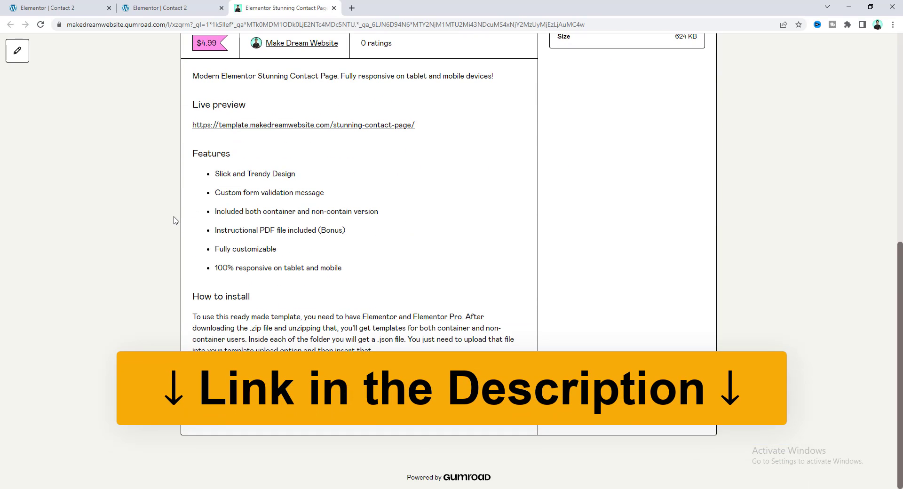
scroll(260, 200, "up", 8)
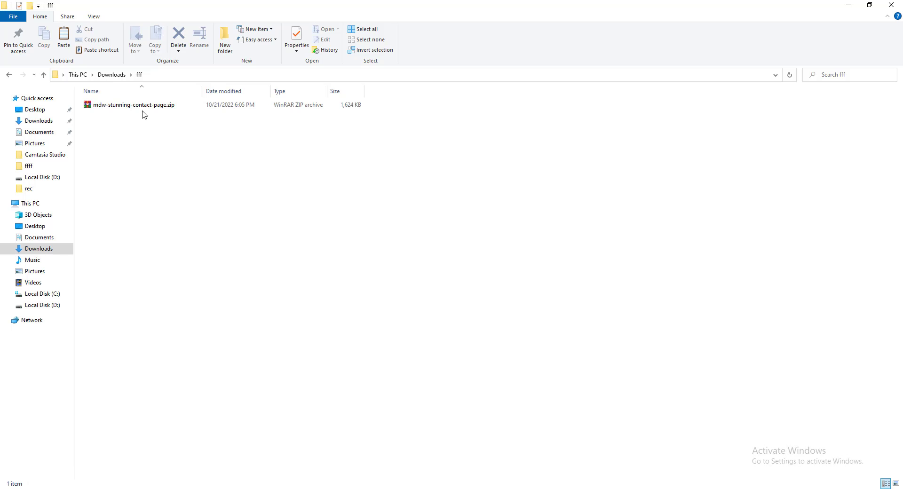
Step: Extract mdw-stunning-contact-page.zip in File Explorer and open the Container folder inside the extracted mdw-stunning-contact-page folder
right_click(135, 104)
left_click(142, 140)
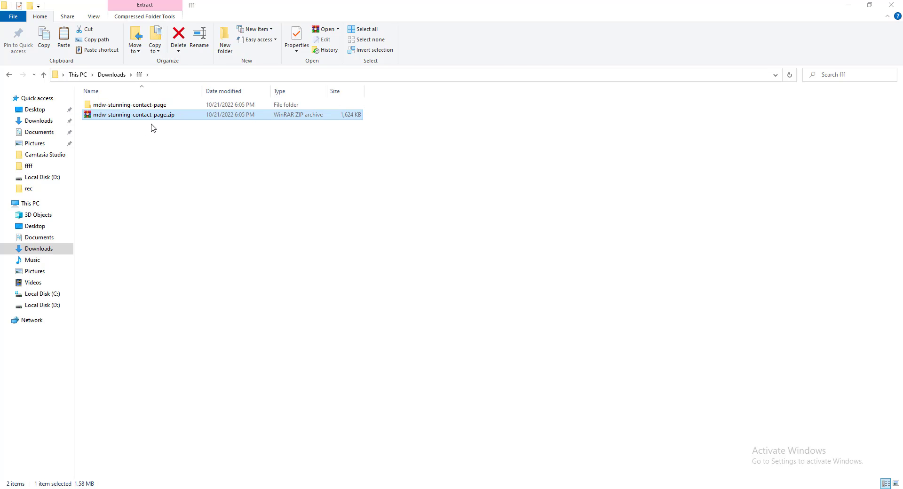
double_click(145, 104)
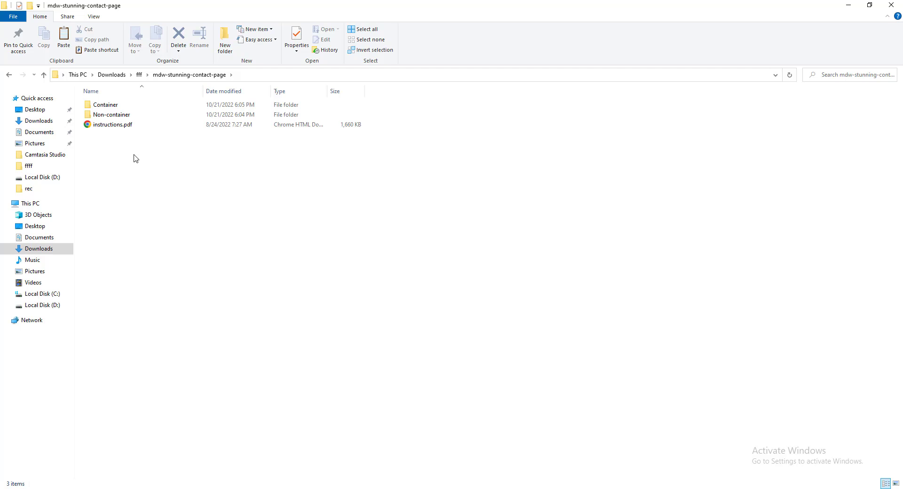
double_click(115, 108)
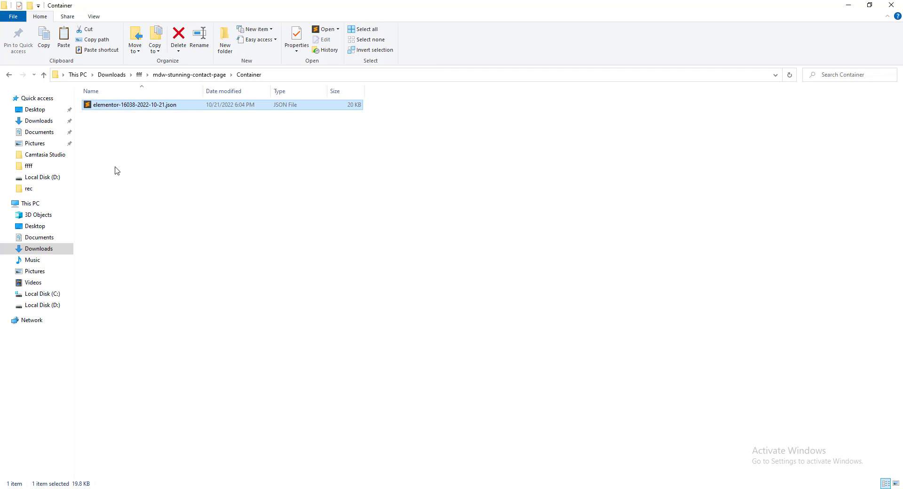
left_click(83, 488)
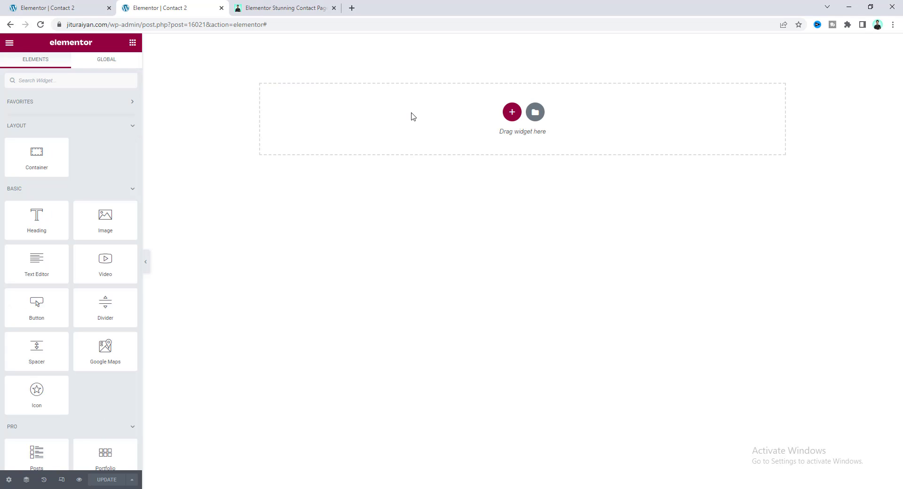
left_click(535, 112)
left_click(665, 85)
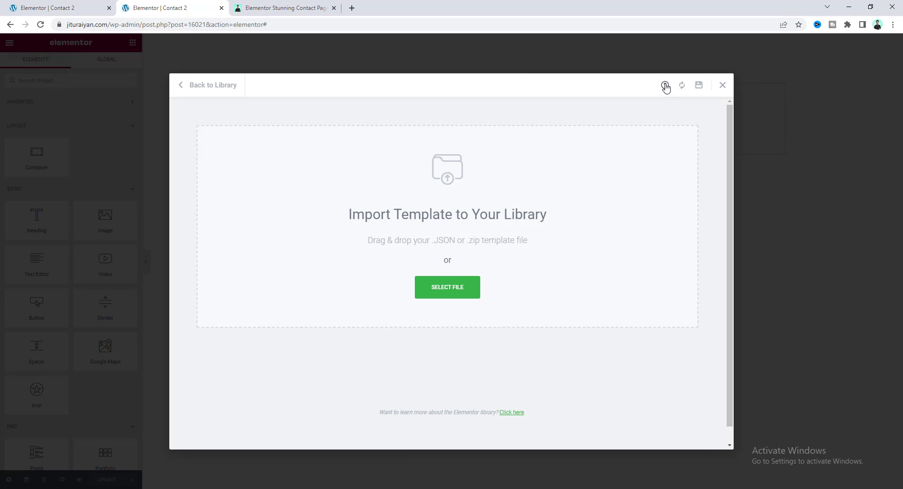
left_click(106, 488)
left_click_drag(182, 105, 388, 260)
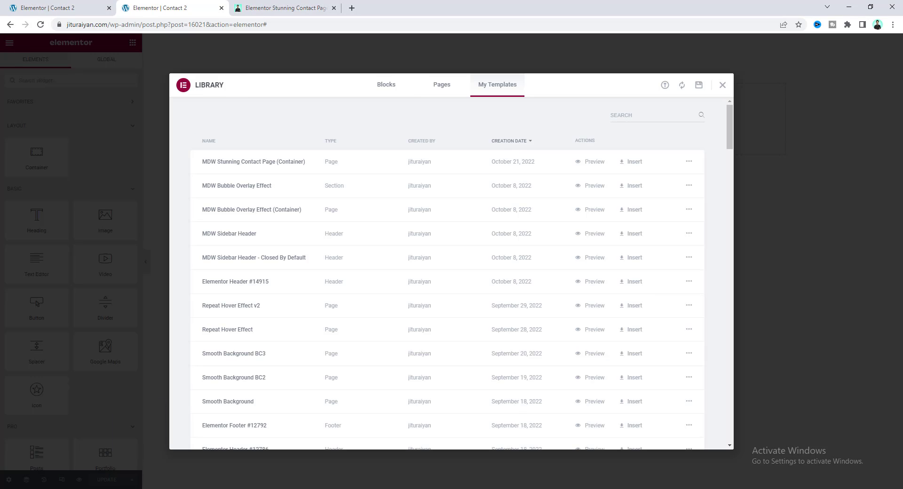
left_click(631, 162)
left_click(512, 292)
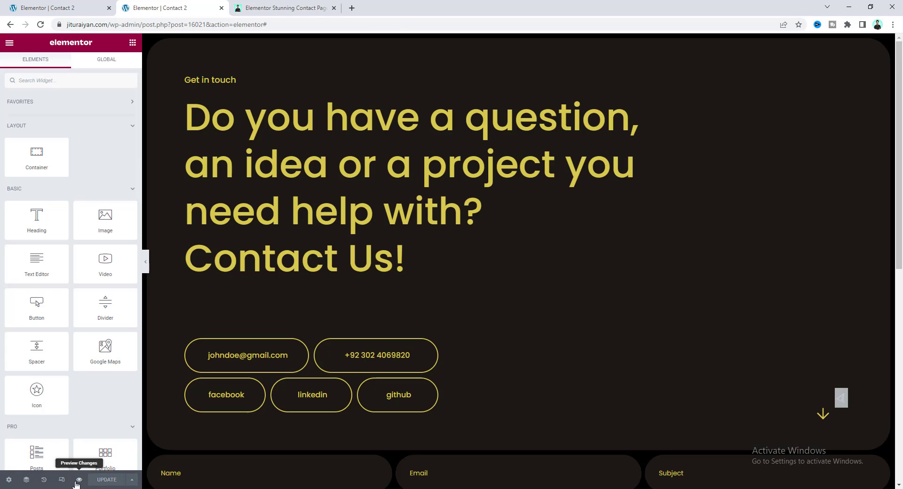
Step: Preview the Contact 2 page and look through its heading, contact buttons and form before returning to the editor
left_click(77, 481)
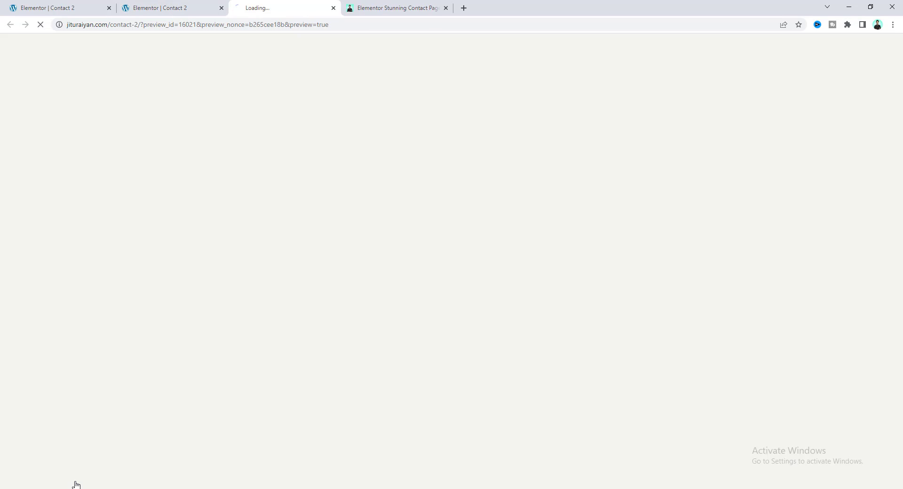
scroll(551, 277, "down", 5)
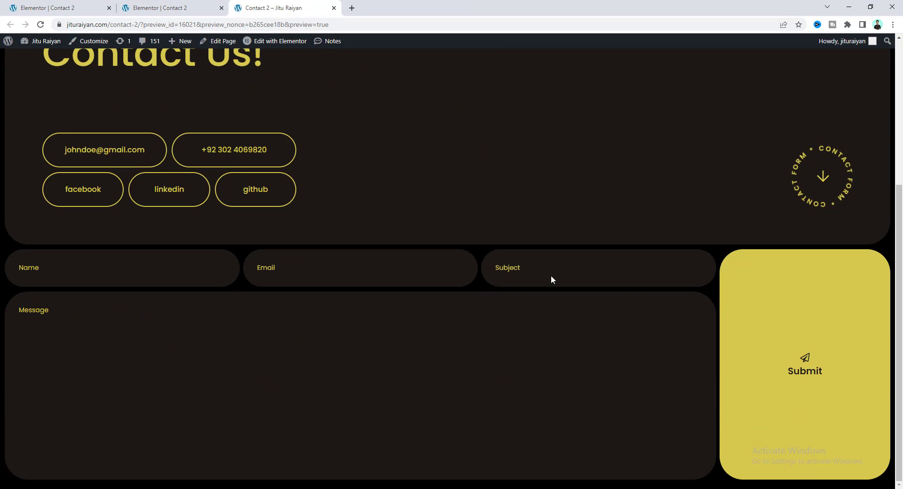
scroll(551, 275, "up", 5)
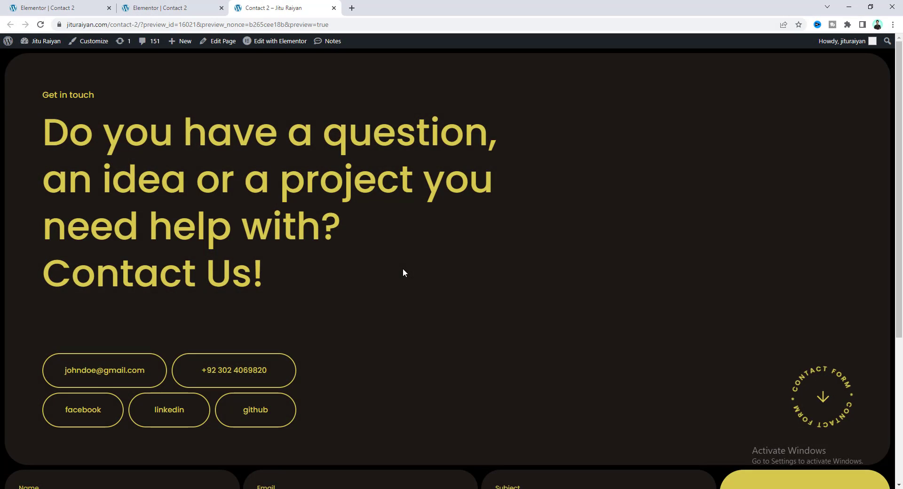
left_click(170, 5)
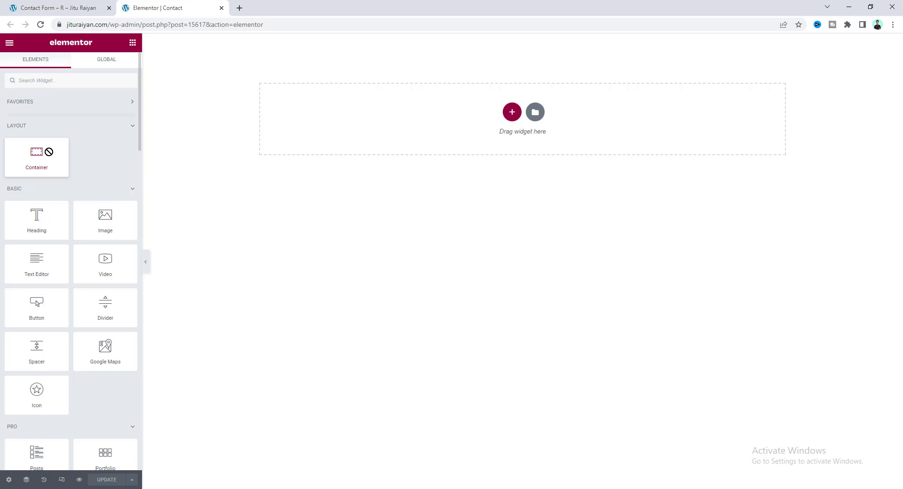
Step: Add a container to the empty Contact page and nest a second container inside it
left_click_drag(49, 151, 407, 113)
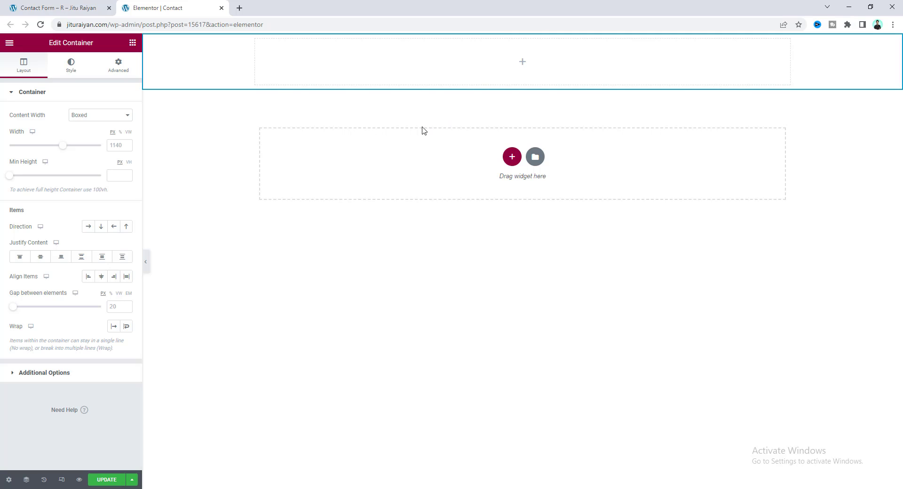
left_click(80, 4)
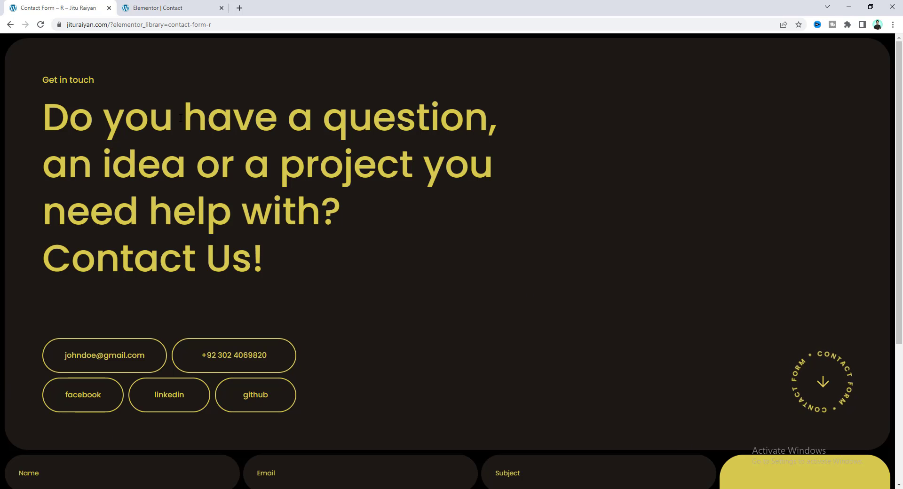
left_click(145, 6)
left_click(132, 43)
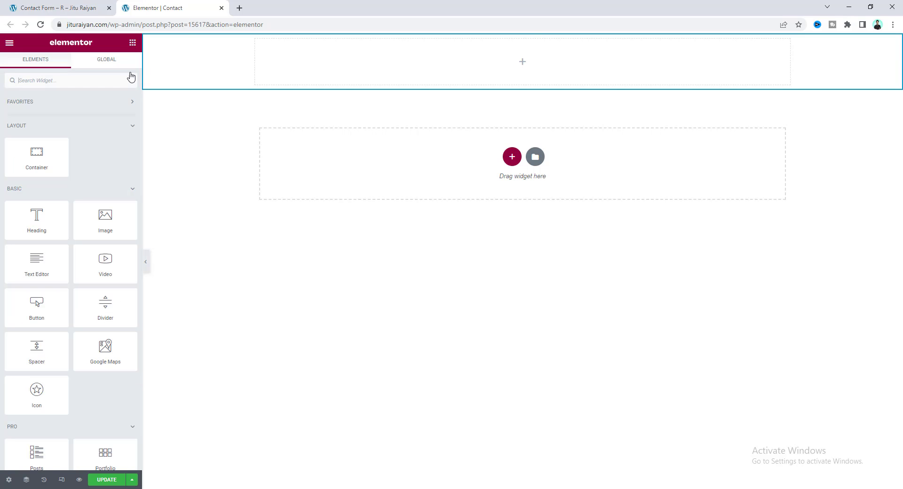
left_click_drag(28, 163, 348, 71)
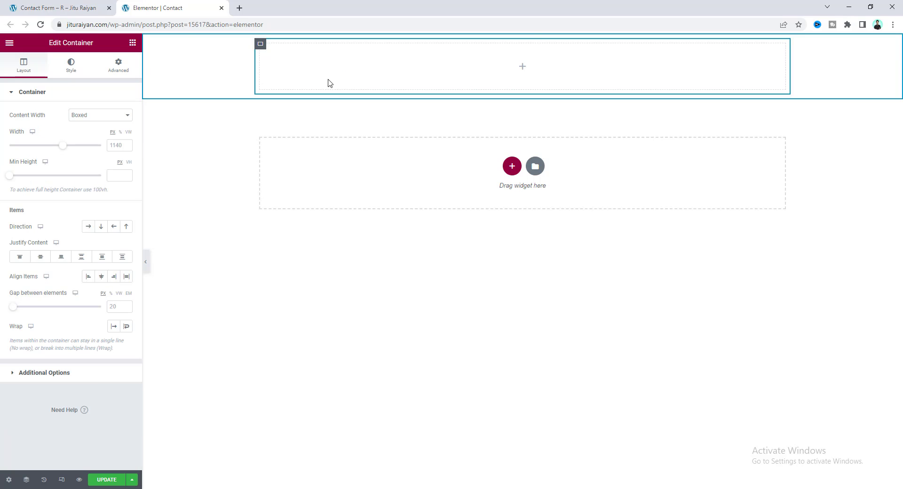
Step: Add a Heading widget to the inner container with the title "Get in touch"
left_click(132, 43)
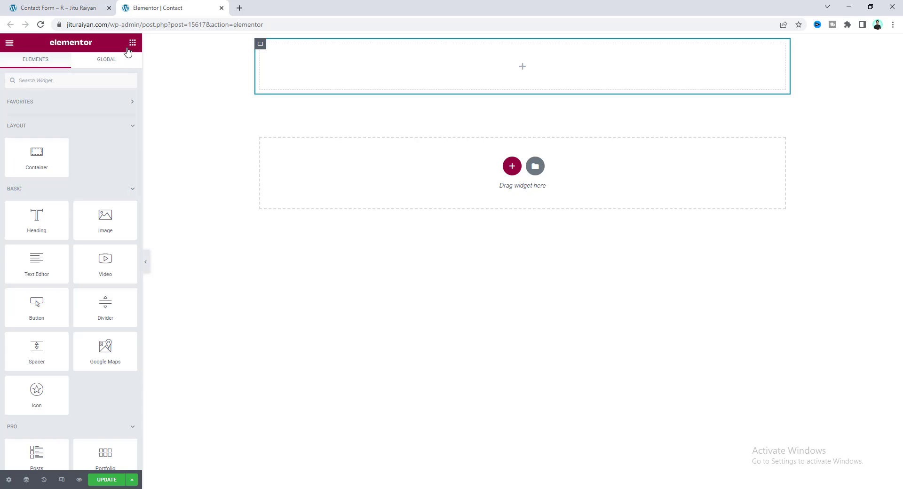
left_click_drag(33, 221, 306, 66)
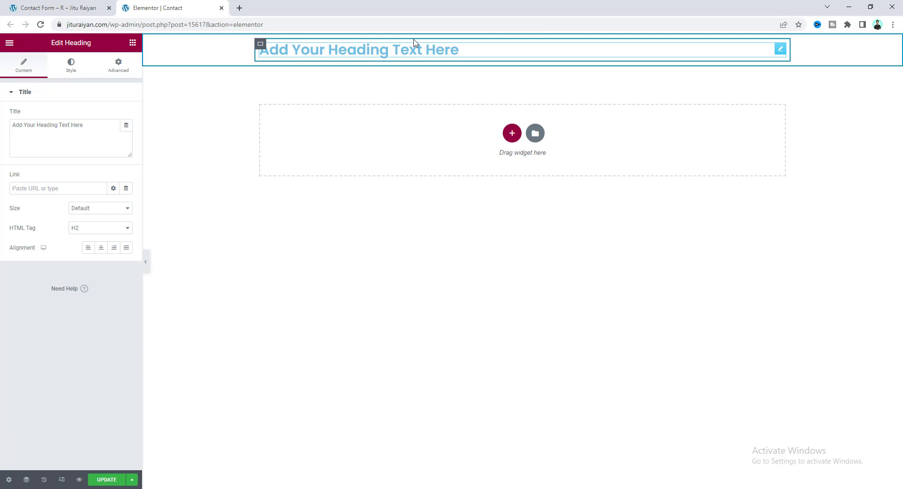
triple_click(76, 133)
type("Get in touch")
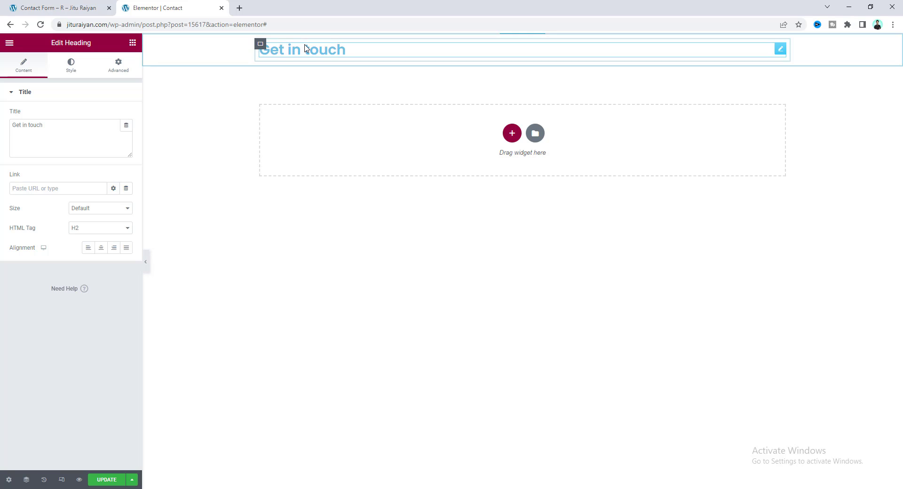
Step: Set the heading's font size to 18 px in its typography settings
left_click(71, 68)
left_click(126, 135)
left_click(109, 211)
type("18")
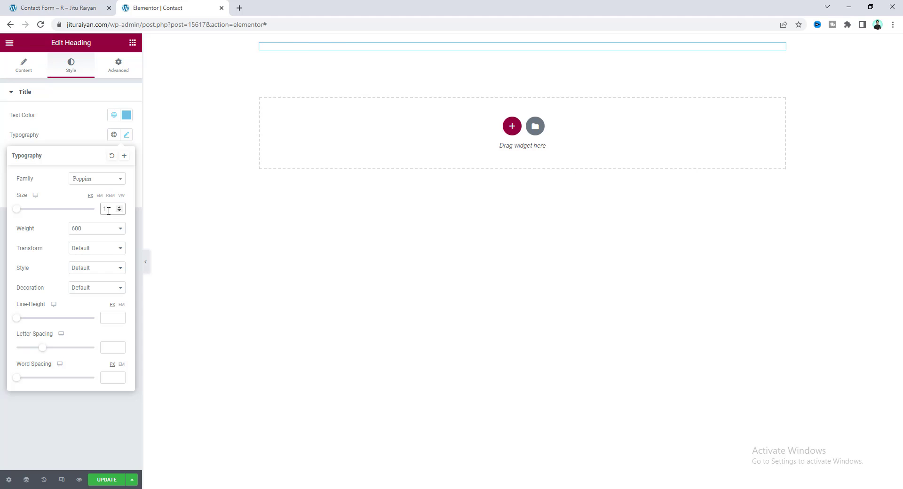
Step: Set the heading's text color to the yellow #D7C94F
left_click(126, 115)
left_click(35, 236)
left_click_drag(62, 189, 86, 162)
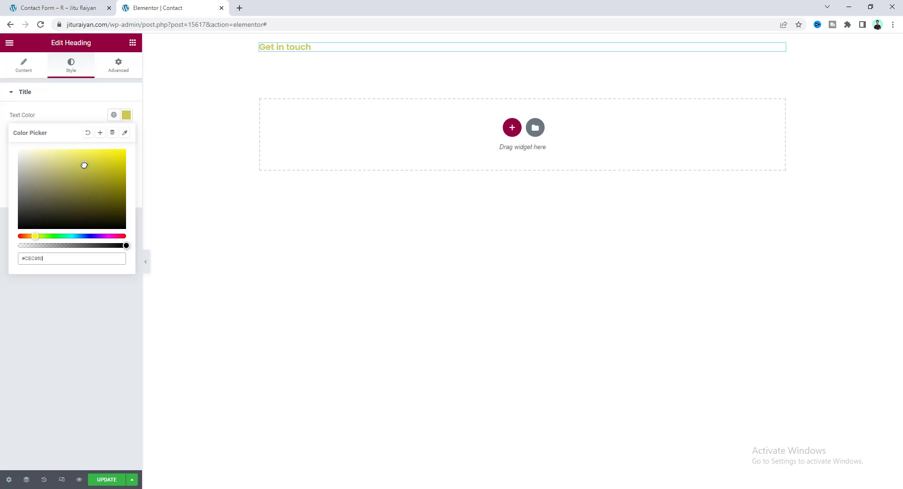
Step: Compare with the finished contact page, and save the heading's text color as a new global color named Yellow
left_click(59, 8)
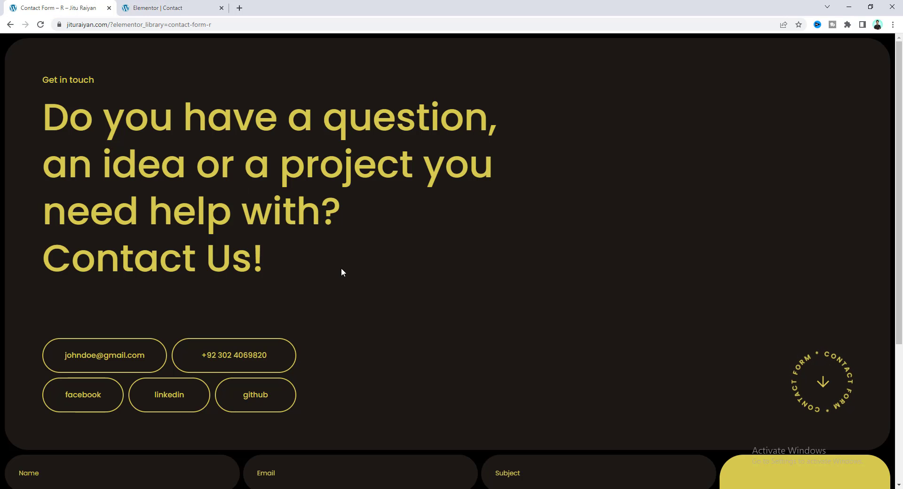
scroll(343, 272, "down", 4)
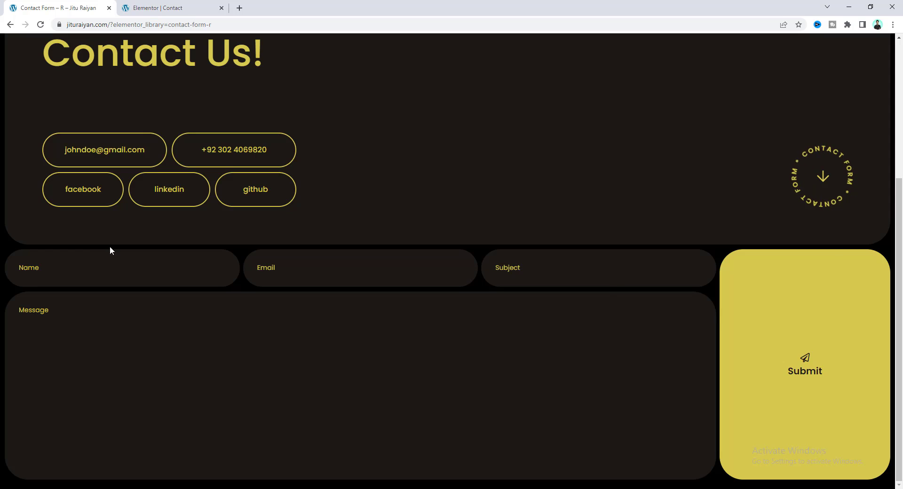
left_click(172, 7)
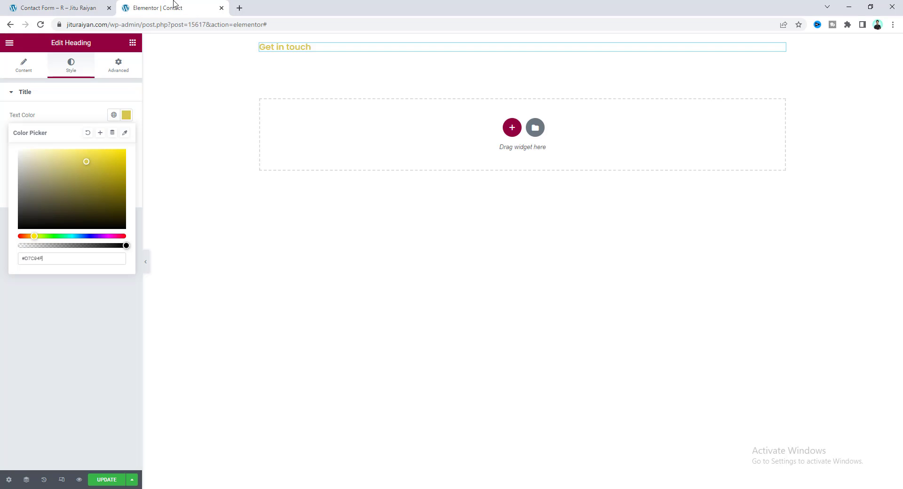
left_click(100, 133)
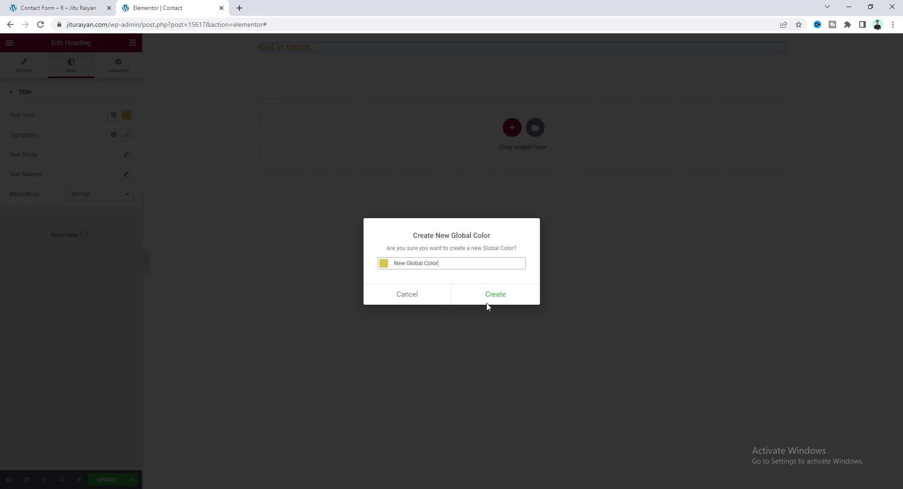
triple_click(429, 264)
type("Yellow")
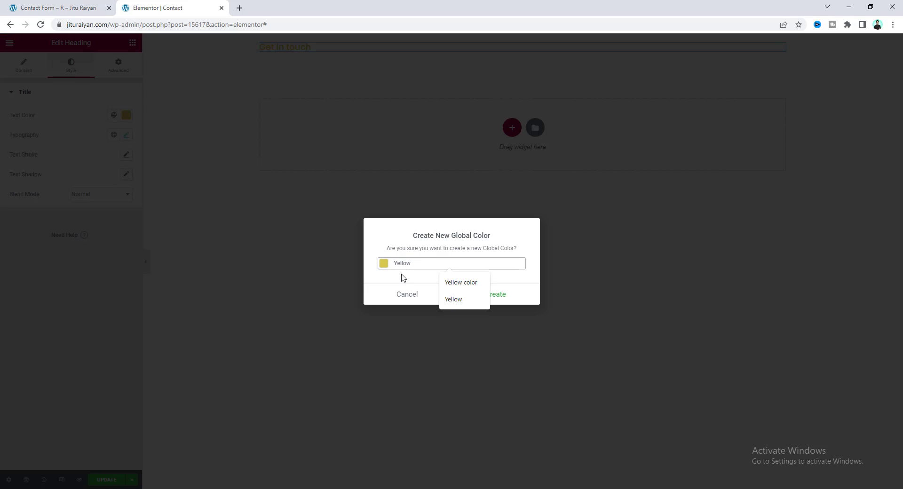
left_click(416, 280)
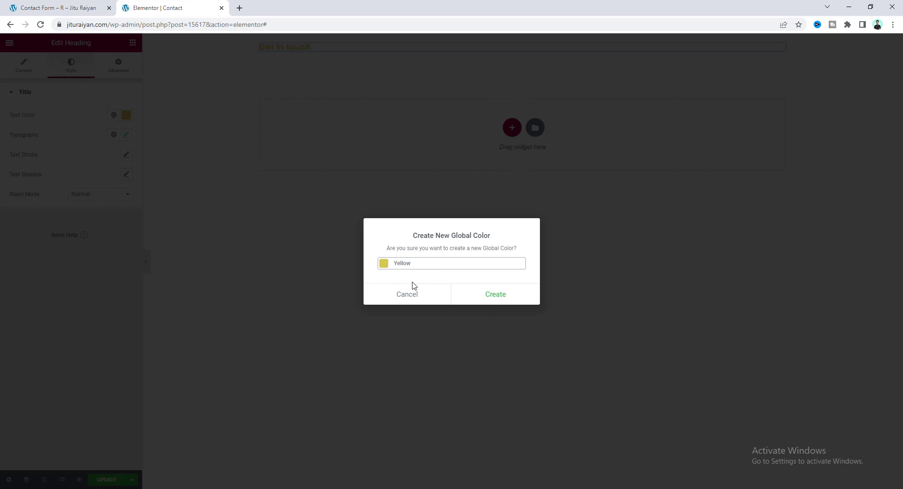
left_click(482, 296)
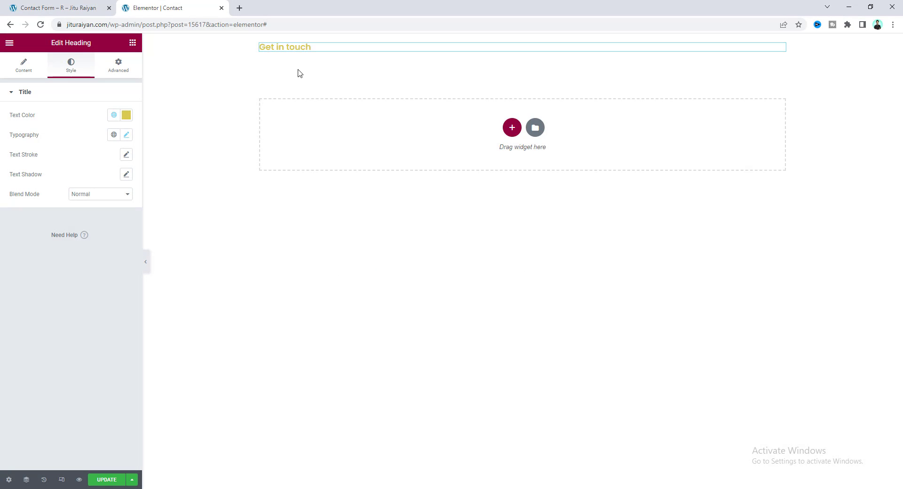
Step: Choose a lighter font weight for the "Get in touch" heading
left_click(126, 135)
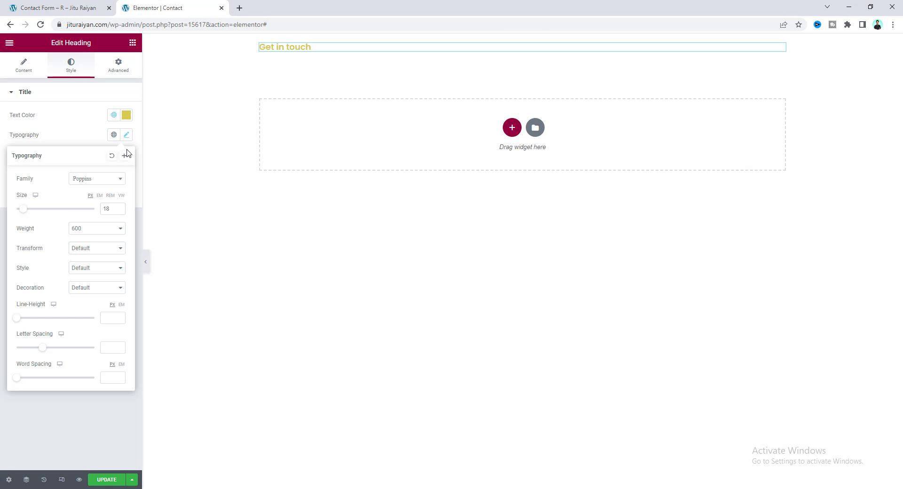
left_click(105, 232)
left_click(86, 268)
left_click(79, 127)
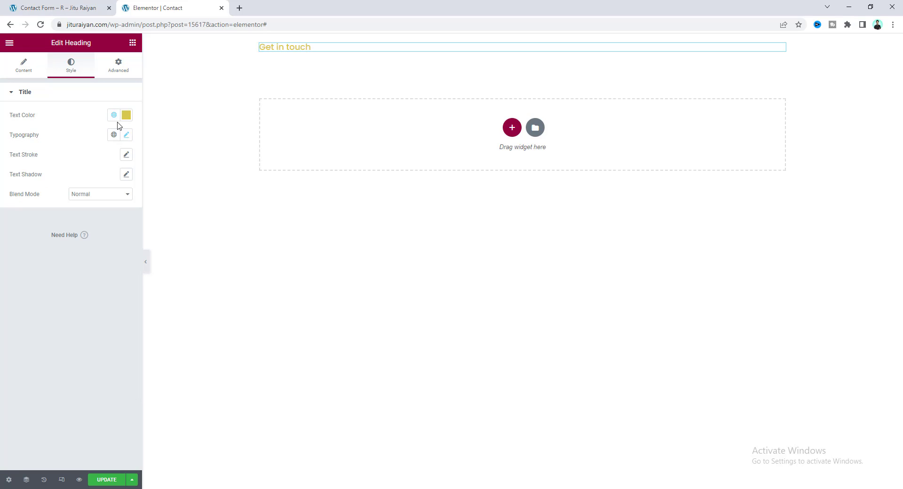
Step: Duplicate the "Get in touch" heading and change the copy's text to "Do you have a question, an idea or a project you need help with? Contact Us!"
right_click(290, 47)
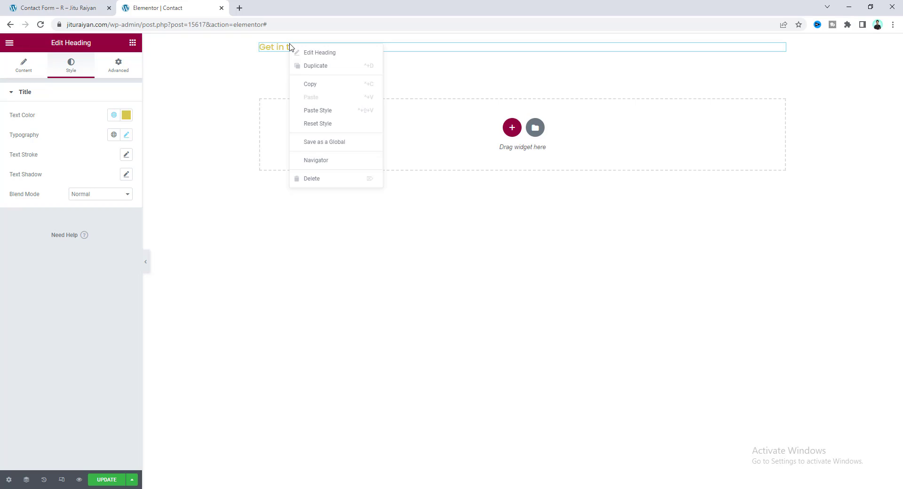
left_click(316, 66)
left_click(45, 126)
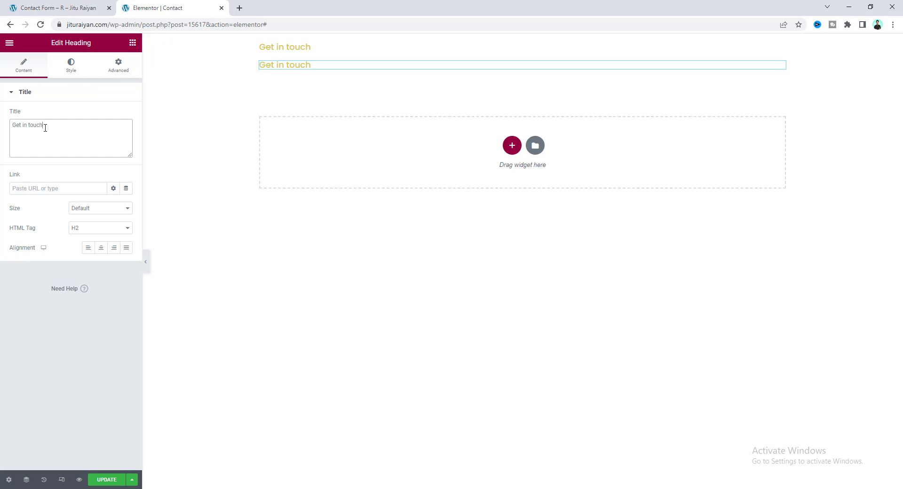
key("ctrl+shift+Left")
key("ctrl+shift+Left")
key("ctrl+shift+Left")
type("Do you have a question, an idea or a project you need help with? Contact Us!")
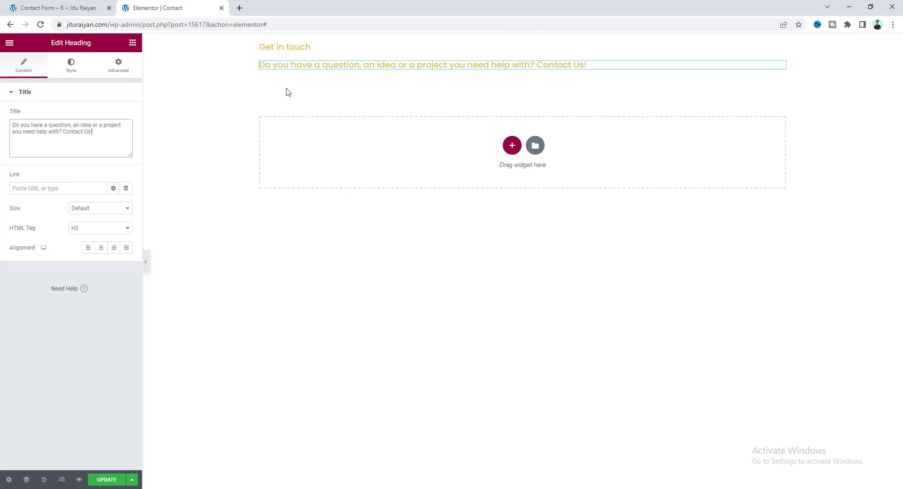
Step: Set the second heading's font size to 80 px and its line height to 1.25 em
left_click(83, 73)
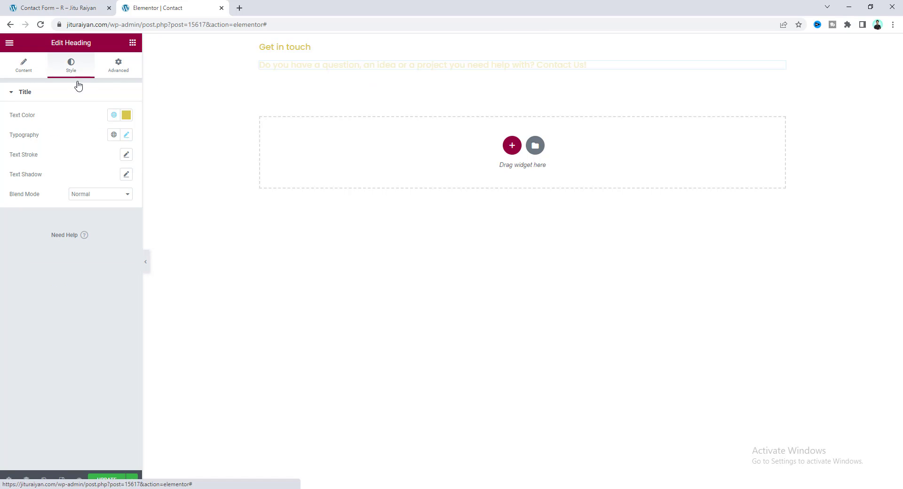
left_click(126, 135)
left_click(110, 209)
type("80")
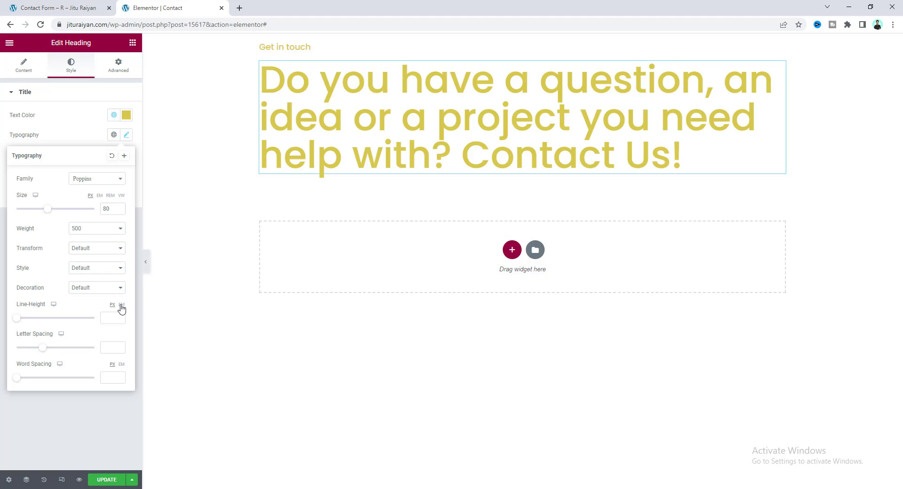
left_click(105, 319)
type("1.25")
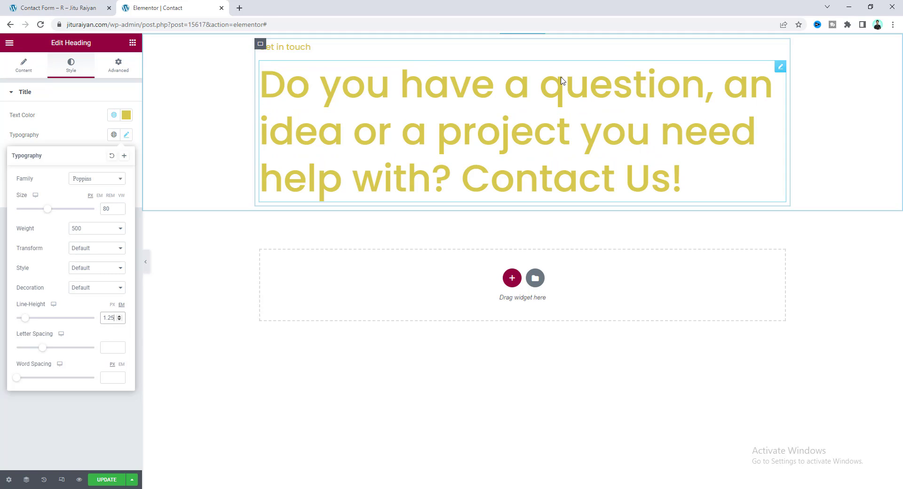
Step: Give the large heading a custom width of 1000 px
left_click(119, 66)
left_click(100, 189)
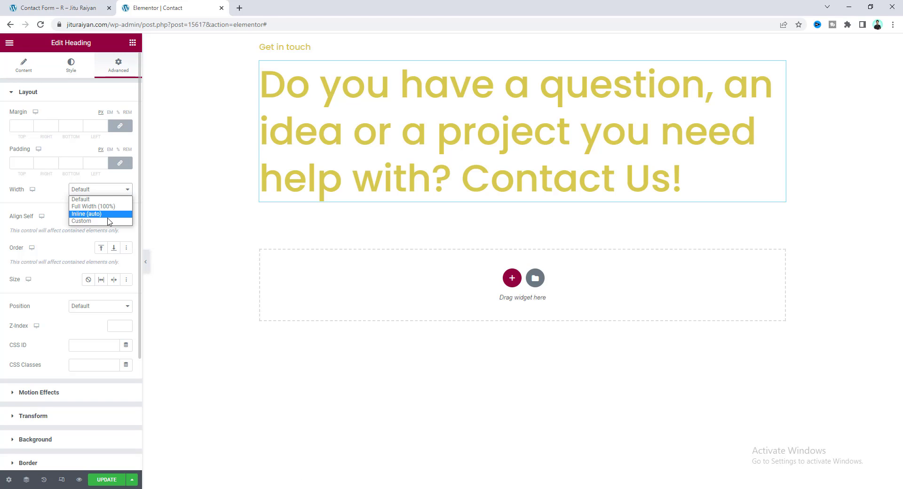
left_click(106, 221)
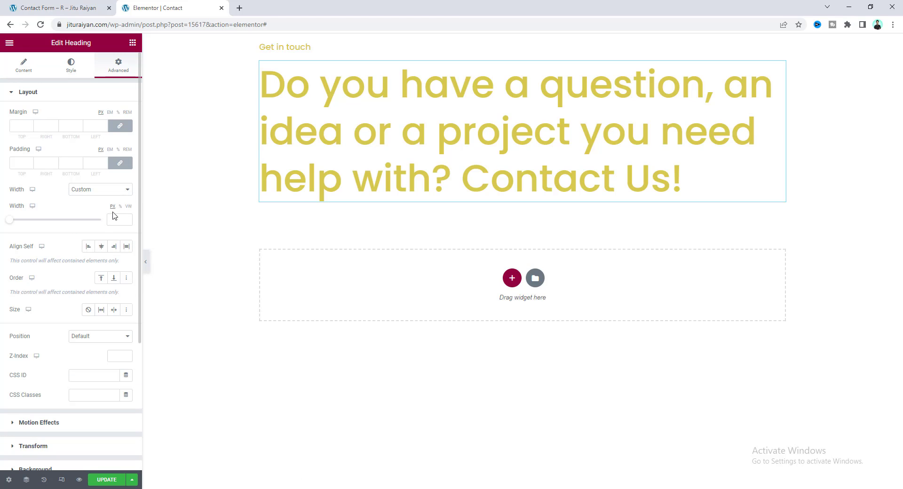
type("1000")
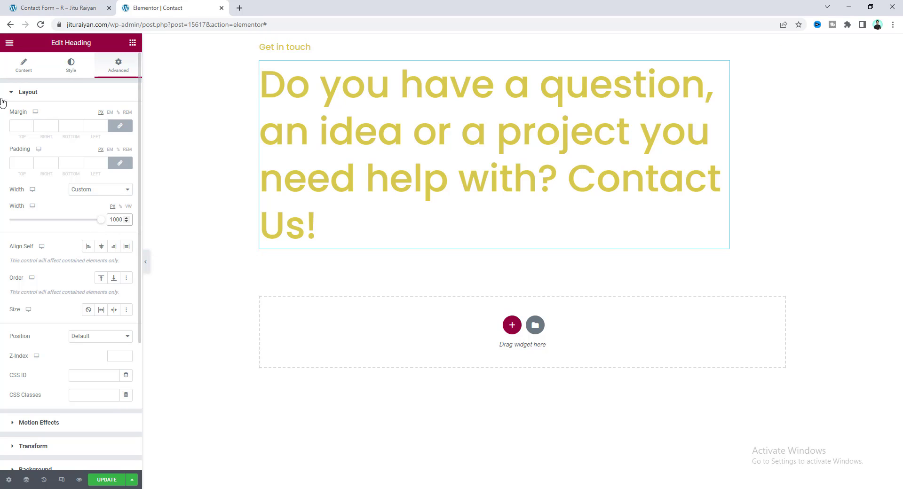
Step: Insert a <br> line break before "Contact Us!" in the large heading's text
left_click(18, 66)
left_click(64, 131)
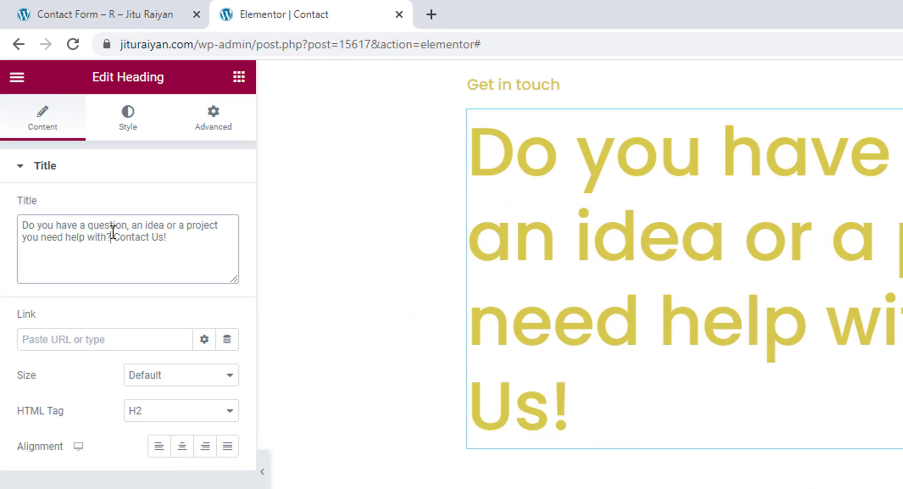
type("<br>")
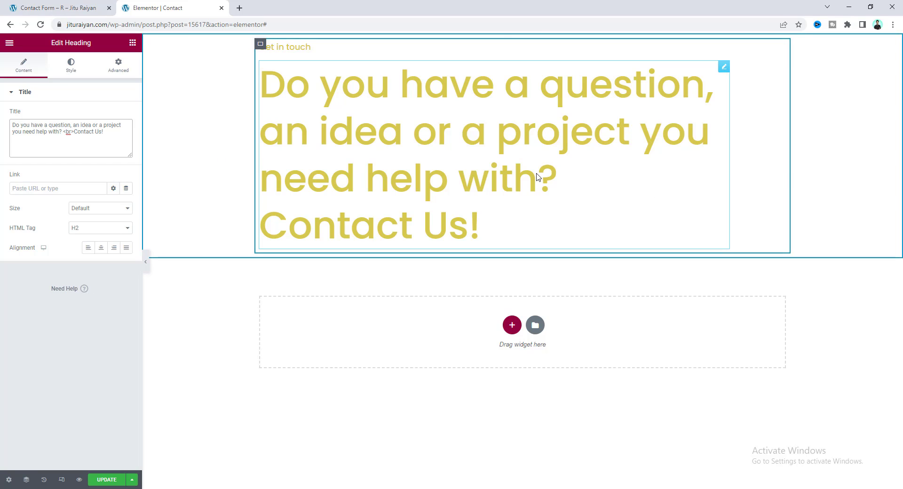
Step: Give the outer container a classic background in near-black #010000
right_click(213, 61)
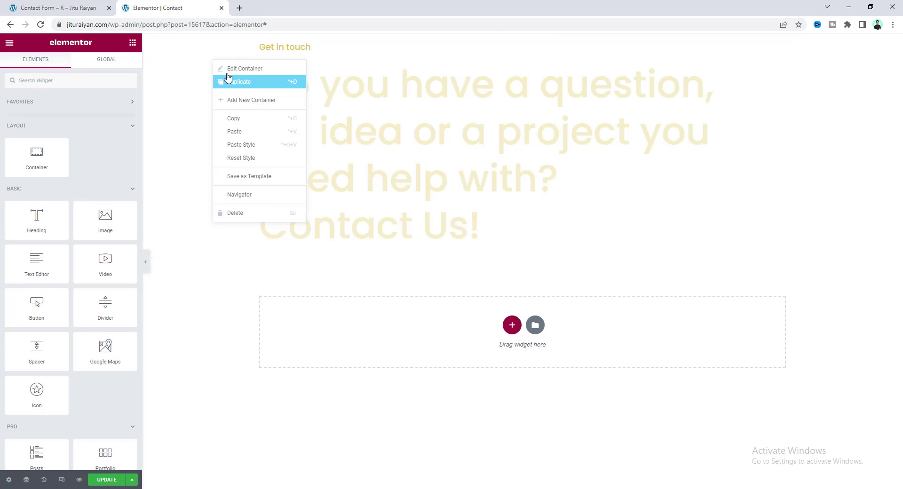
left_click(230, 71)
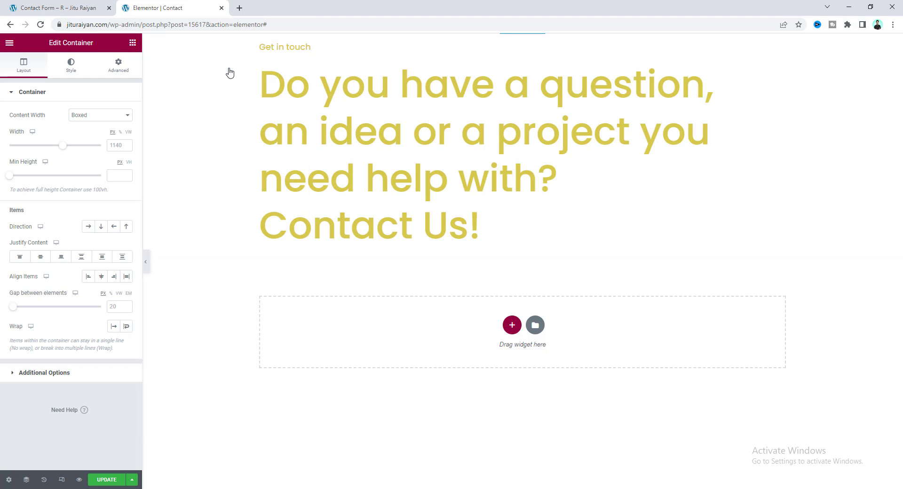
left_click(69, 69)
left_click(88, 135)
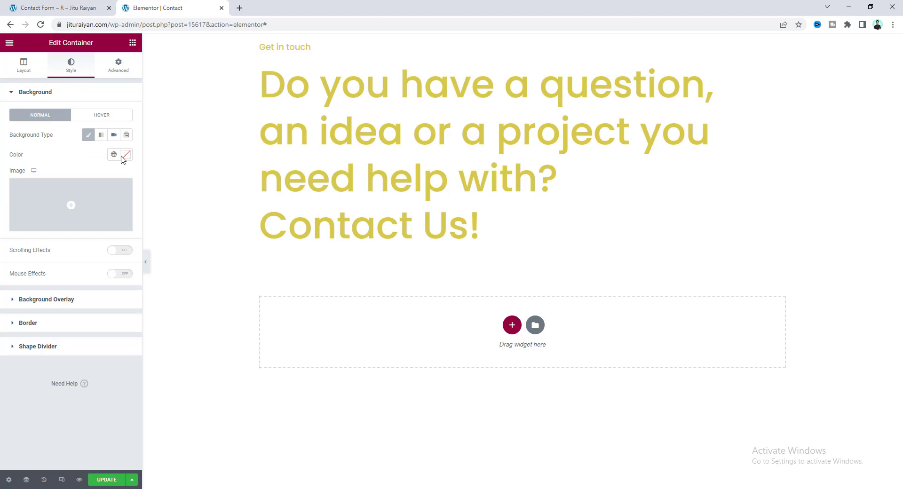
left_click(126, 155)
mouse_move(42, 258)
left_mouse_down()
mouse_move(4, 275)
mouse_move(1, 265)
left_mouse_up()
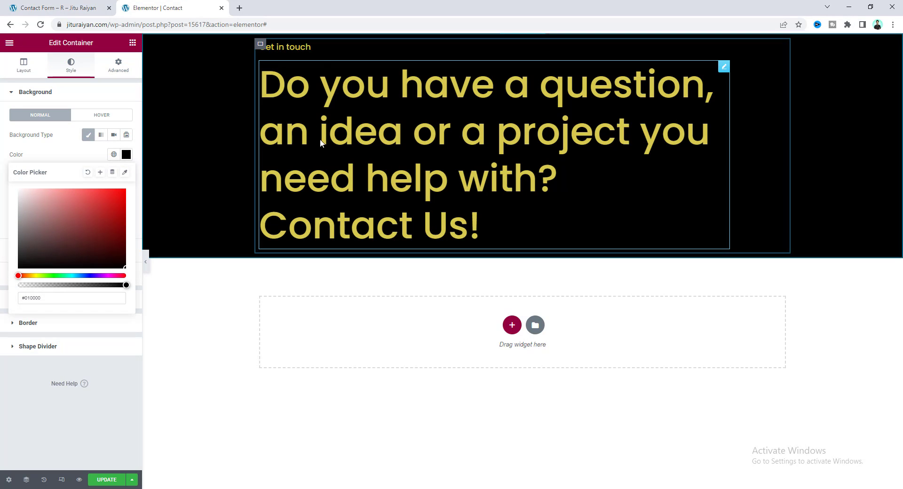
Step: Give the inner container holding the headings a classic background in dark brown #1C1915
left_click(262, 44)
left_click(70, 66)
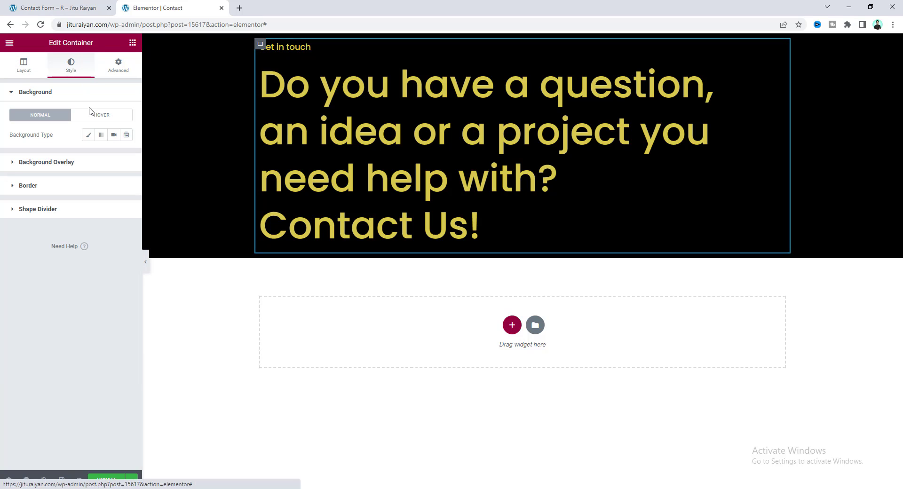
left_click(126, 154)
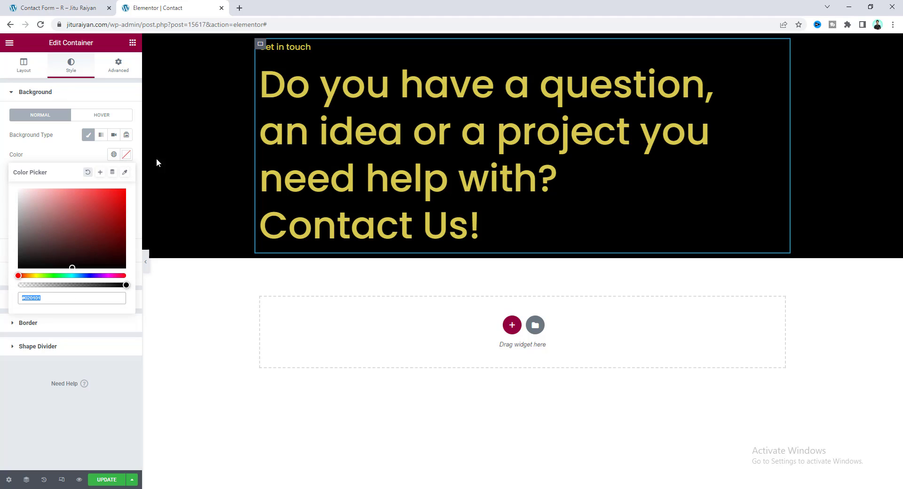
left_click(39, 253)
mouse_move(27, 256)
left_mouse_down()
mouse_move(8, 264)
mouse_move(29, 248)
left_mouse_up()
left_click(33, 275)
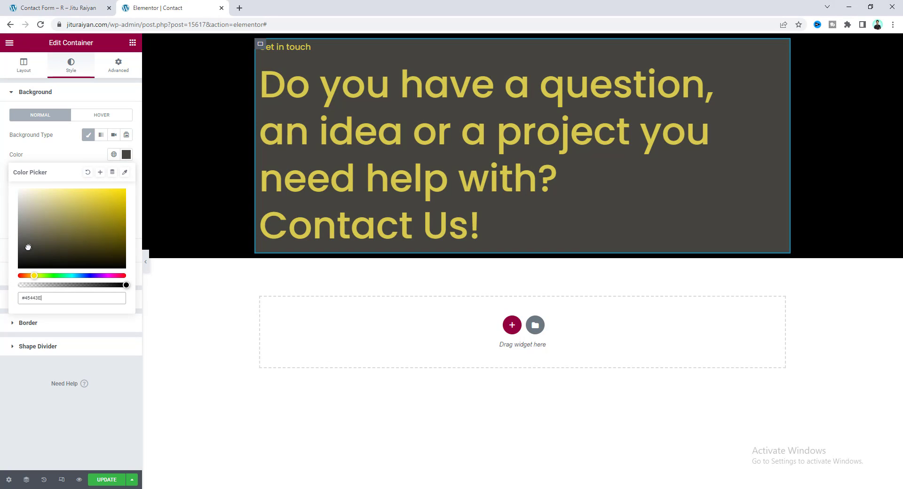
left_click(28, 275)
left_click(45, 260)
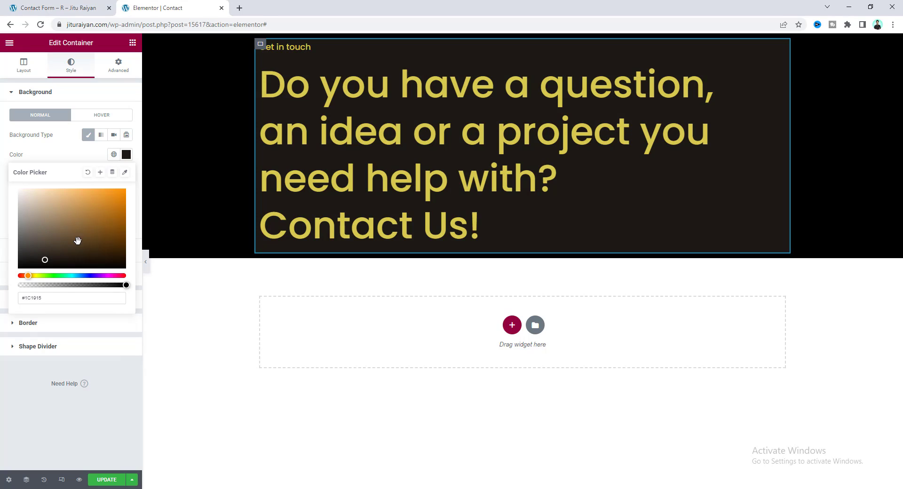
Step: Save the inner container's background color as a new global color named Brown
left_click(100, 173)
triple_click(409, 263)
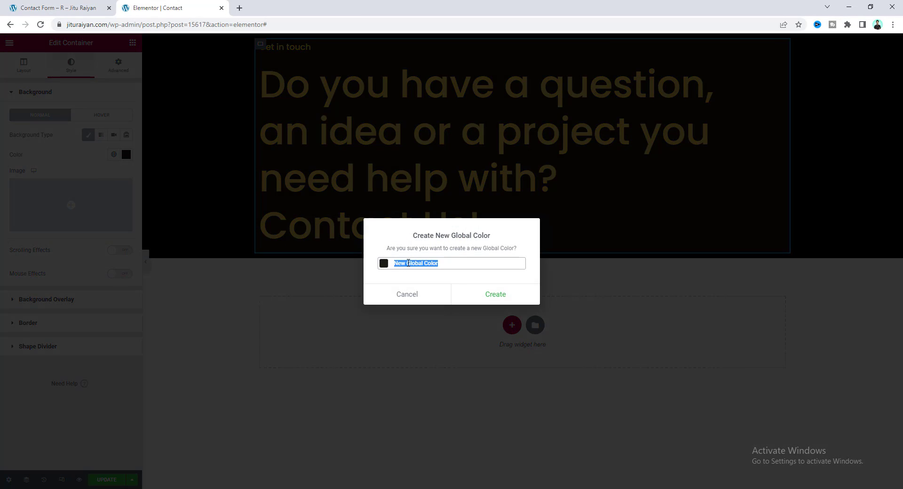
type("Brown")
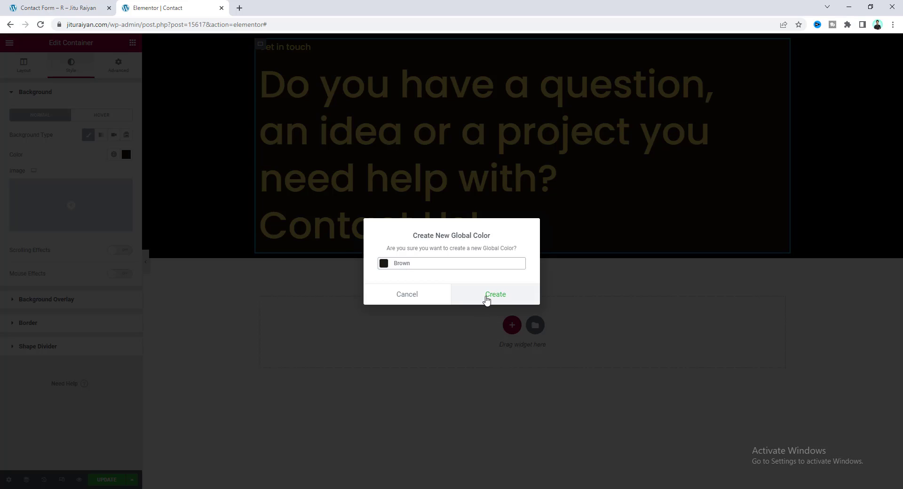
left_click(487, 300)
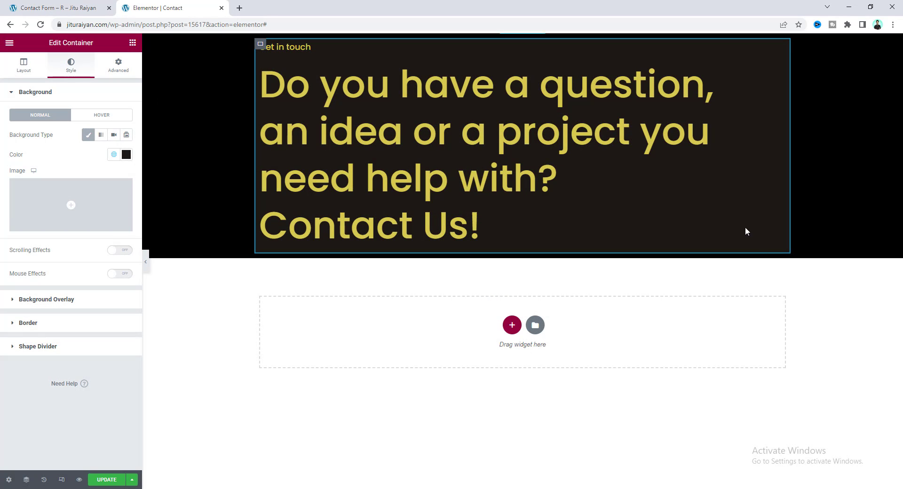
Step: Change the outer container's content width from Boxed to Full Width
right_click(180, 114)
left_click(191, 122)
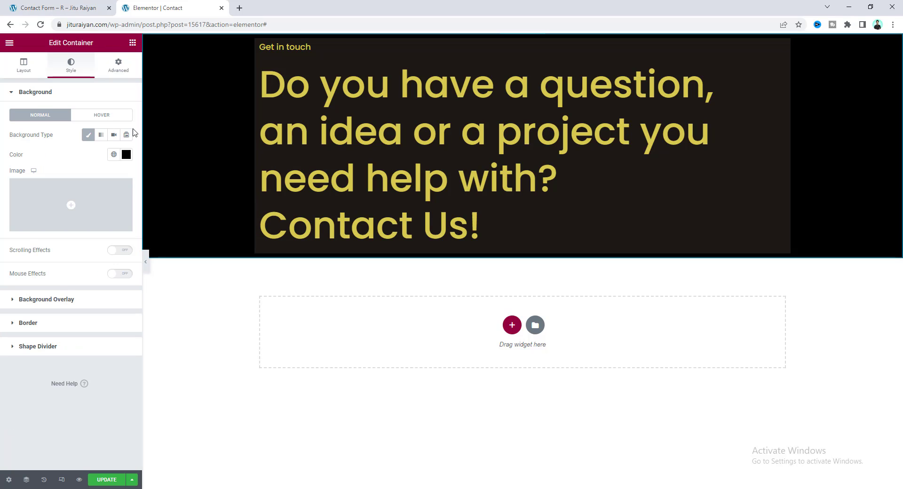
left_click(6, 69)
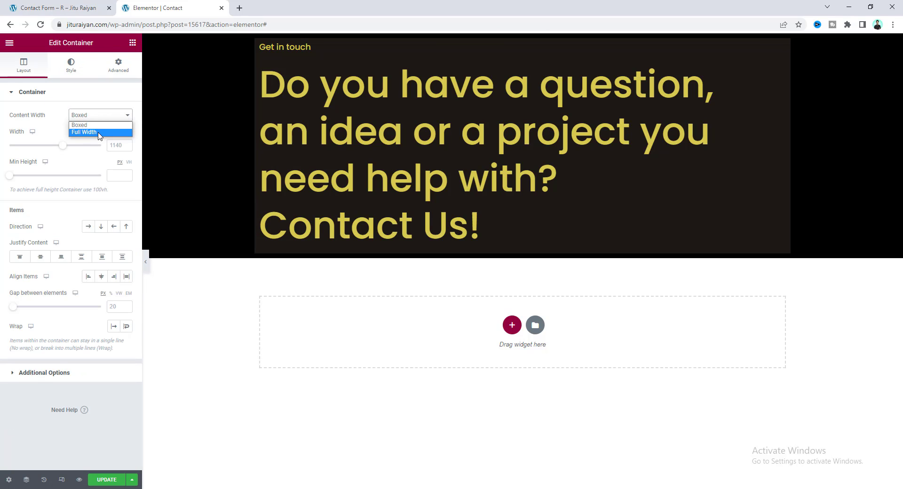
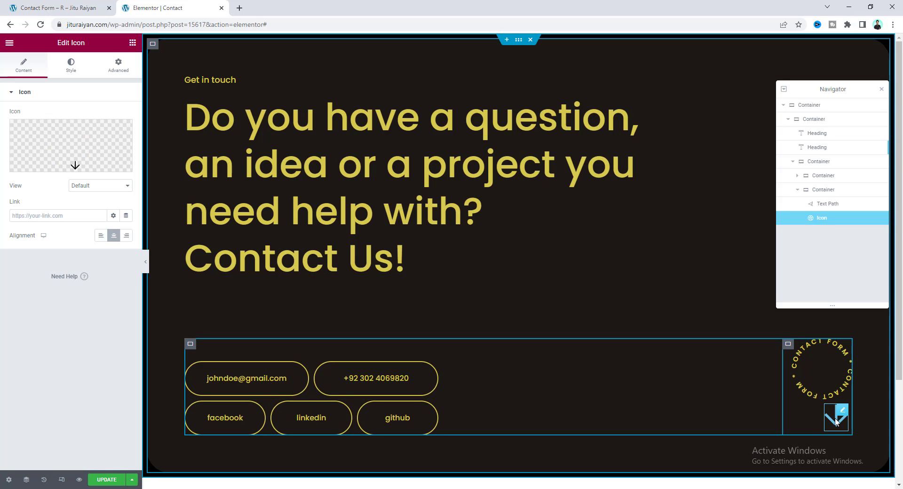
Step: Apply the global yellow as the arrow icon's primary color and set the icon size to 26 px
left_click(70, 65)
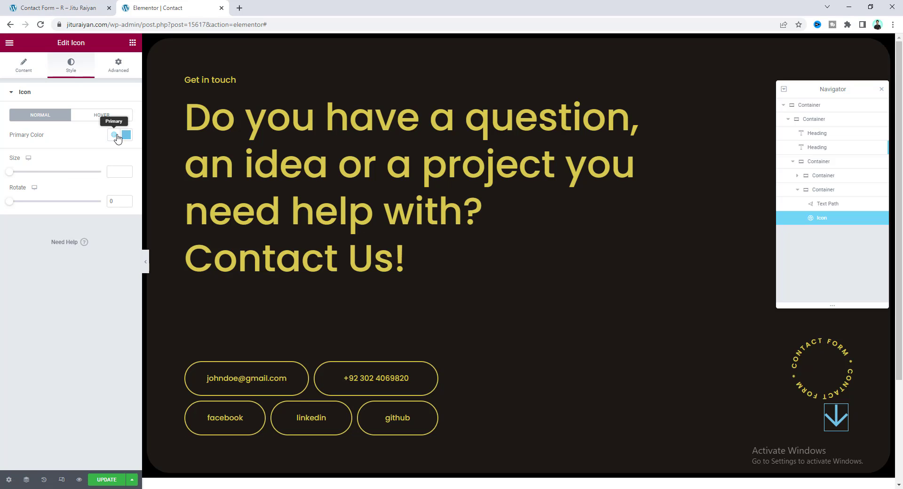
left_click(116, 135)
left_click(69, 243)
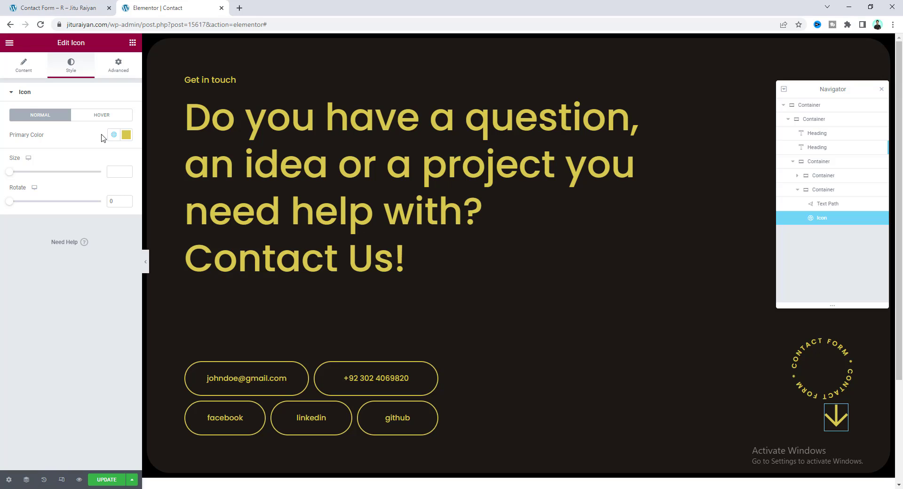
left_click(112, 173)
type("26")
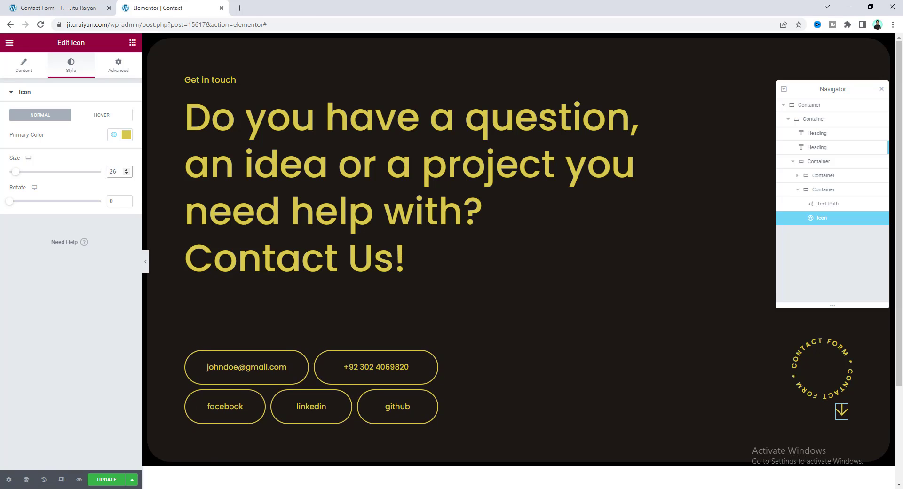
Step: Set the arrow icon's position to Absolute with right horizontal orientation and a 50 px horizontal offset
left_click(119, 66)
left_click(90, 307)
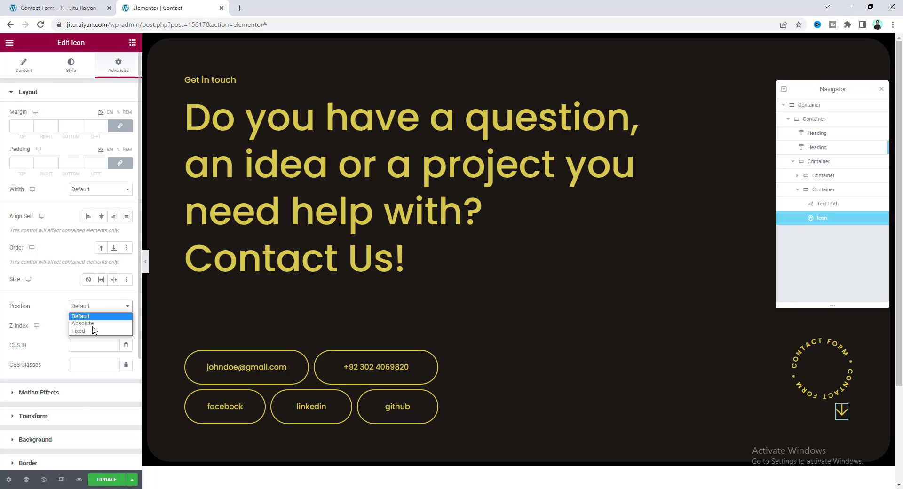
left_click(90, 324)
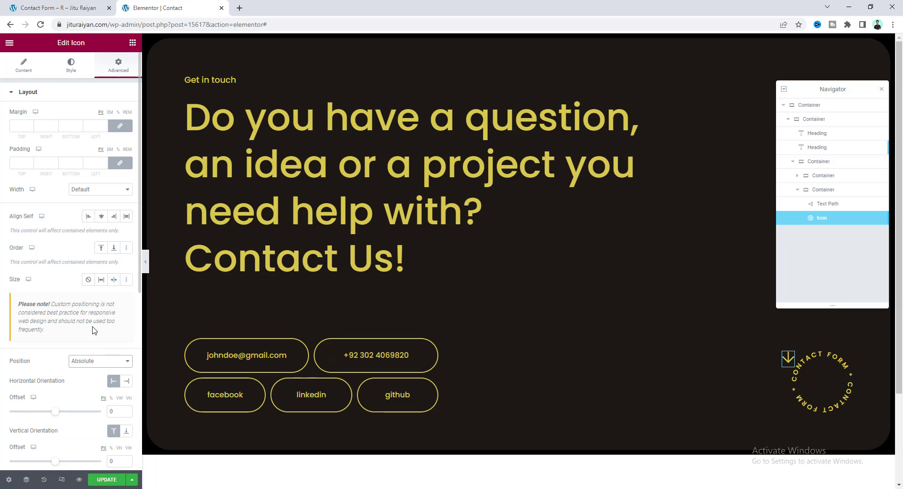
left_click(126, 381)
left_click(113, 411)
type("50")
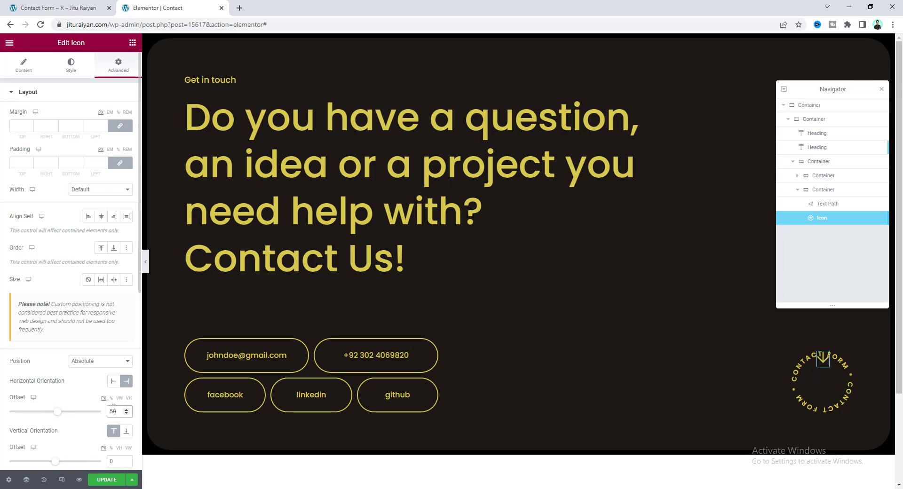
Step: Set the arrow icon's vertical offset to 52 px to center it inside the circular "CONTACT FORM" text
scroll(114, 409, "down", 2)
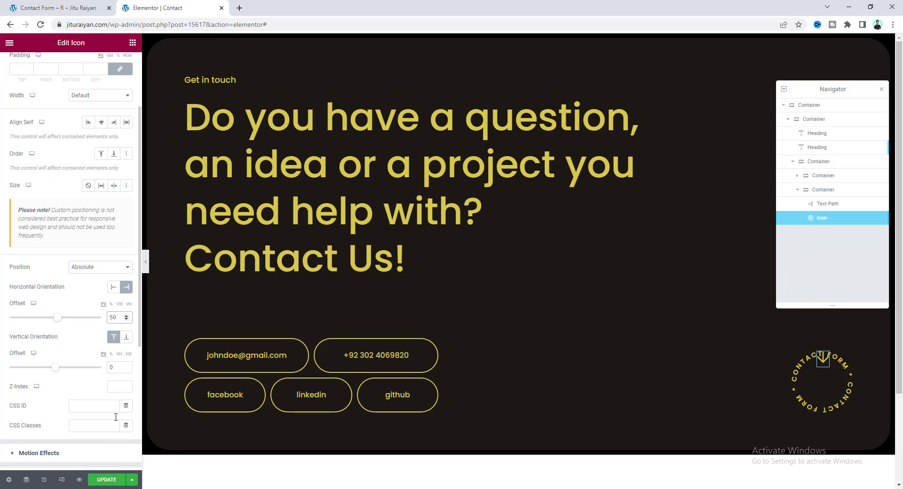
left_click(112, 367)
type("5")
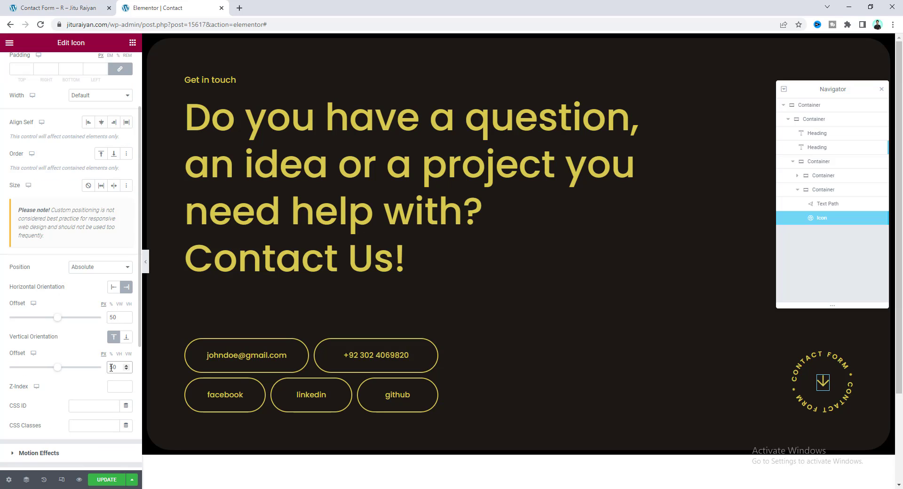
key("Up")
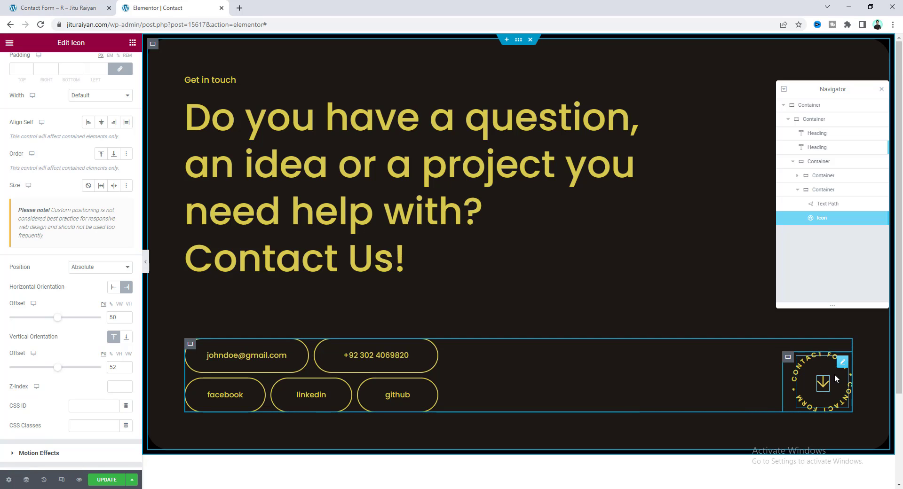
scroll(461, 370, "down", 3)
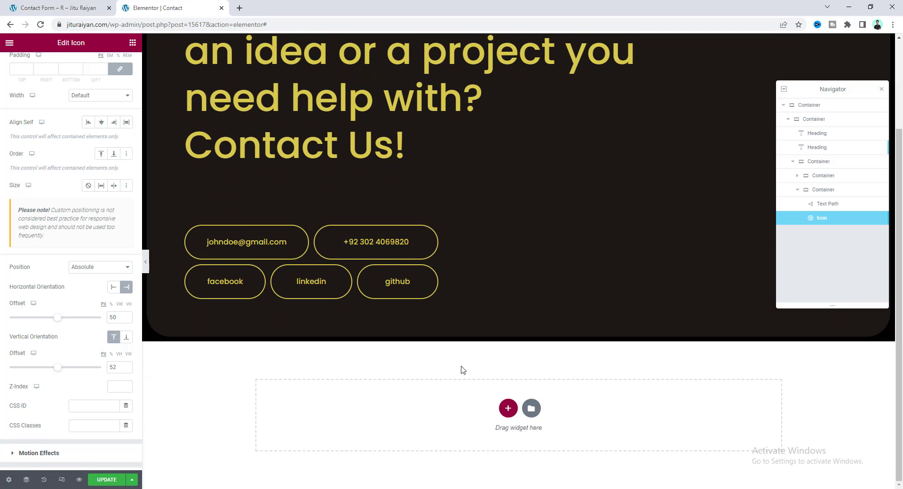
Step: Find the Form widget and add it to the page below the existing contact container
scroll(115, 141, "up", 10)
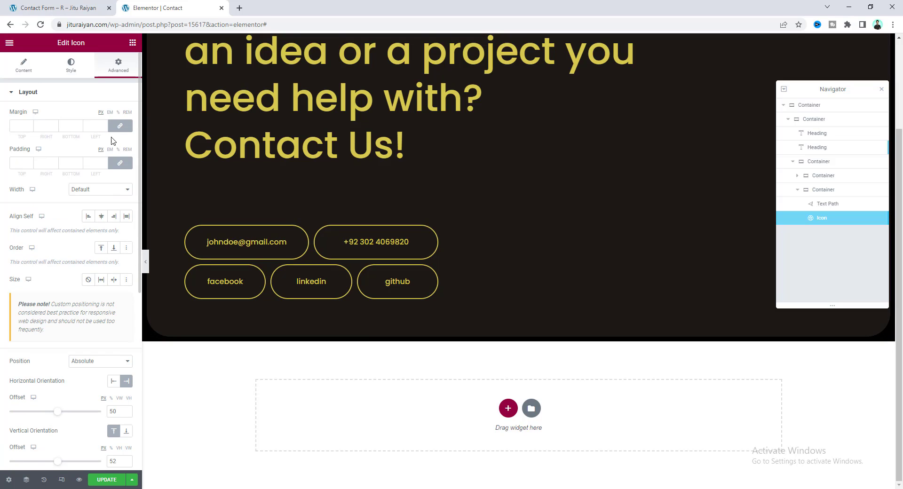
left_click(132, 42)
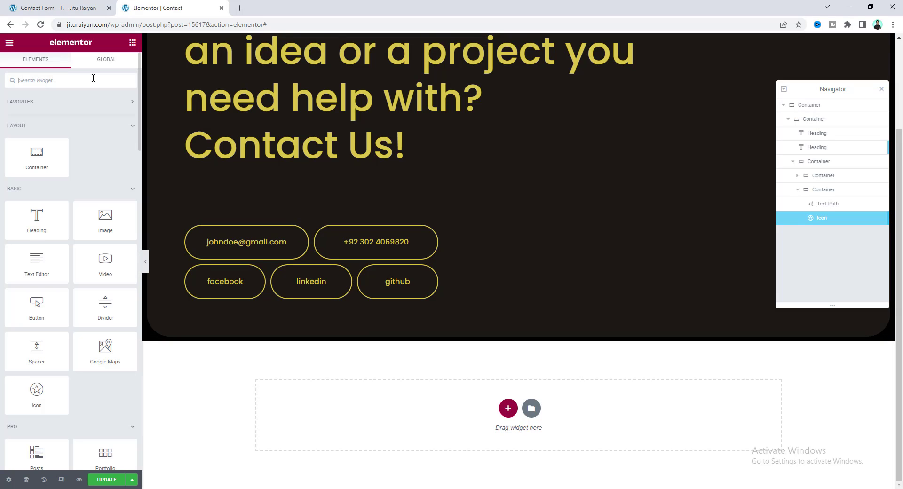
type("form")
left_click_drag(34, 115, 282, 413)
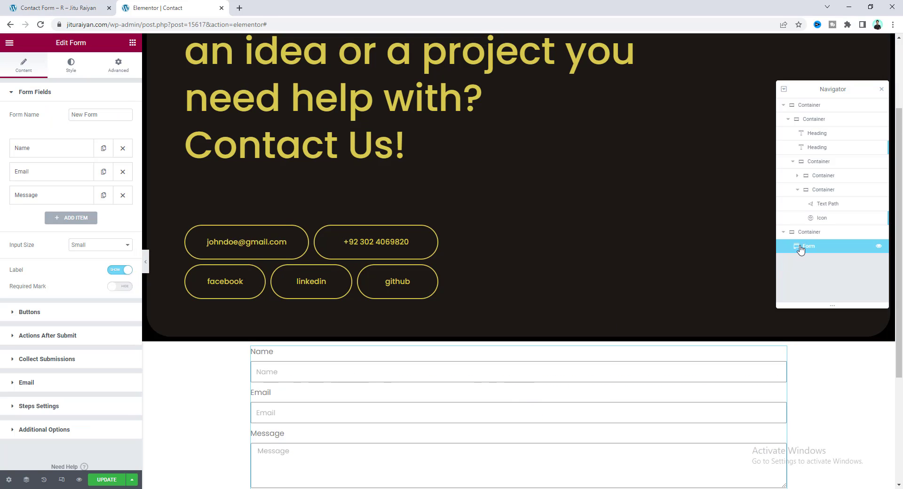
Step: Move the form into the outer black container beneath the inner container, and delete the leftover empty container
left_click(788, 120)
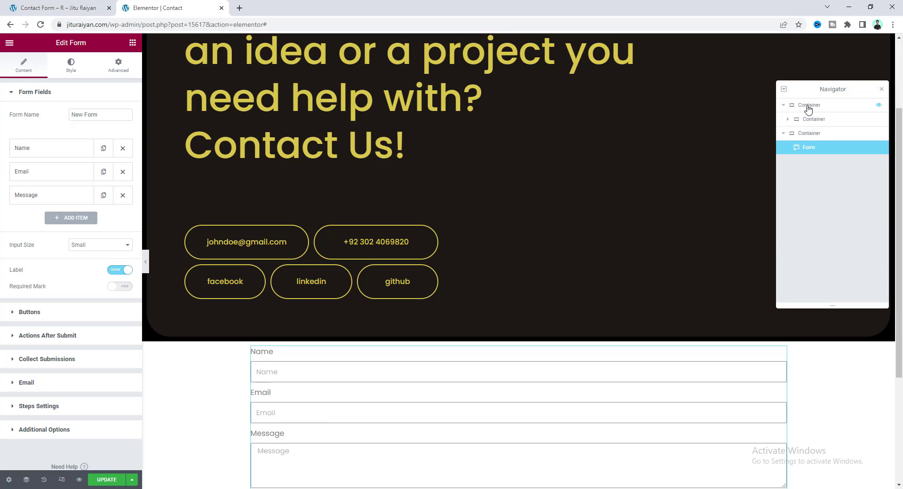
mouse_move(809, 148)
left_mouse_down()
mouse_move(813, 126)
mouse_move(812, 133)
left_mouse_up()
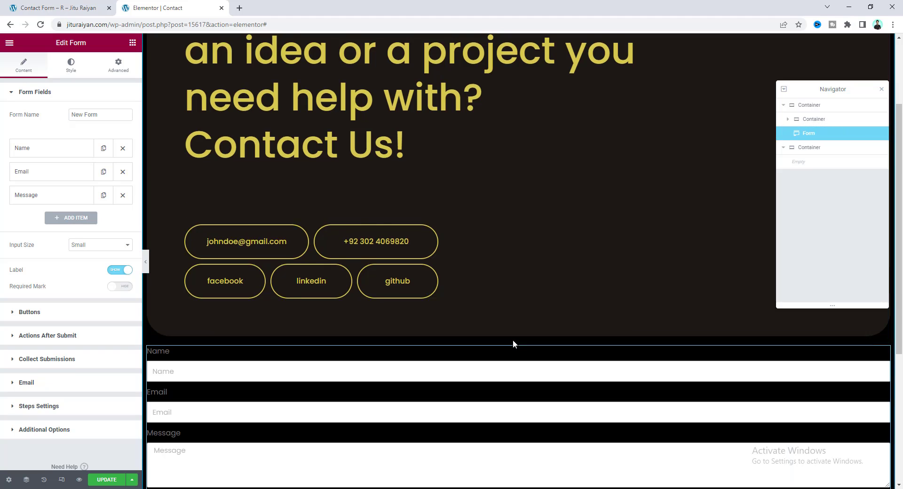
scroll(513, 344, "down", 5)
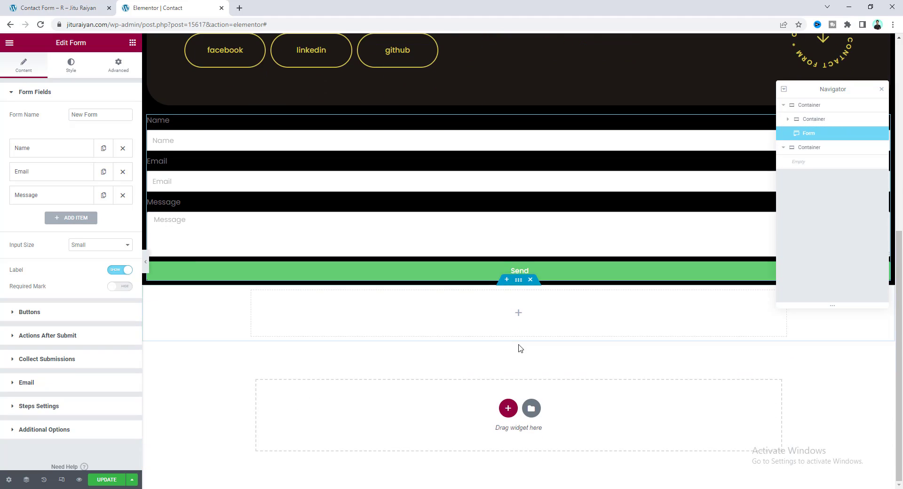
left_click(530, 280)
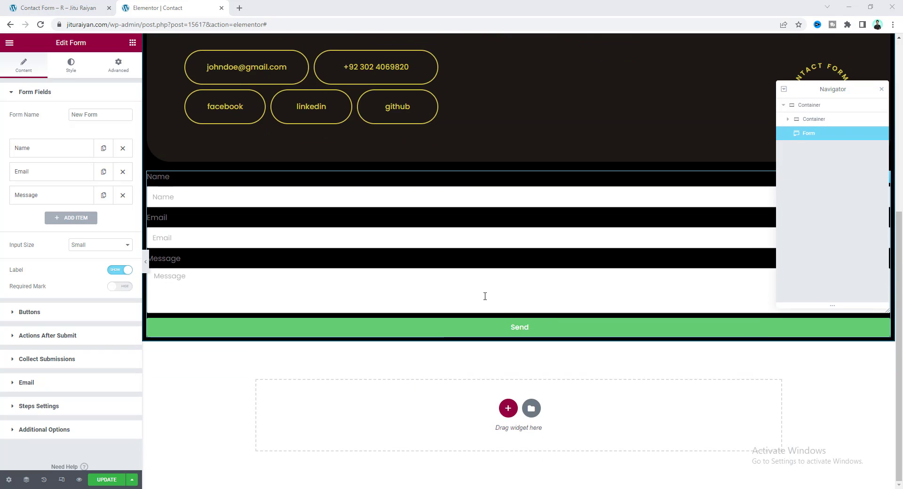
scroll(466, 310, "up", 2)
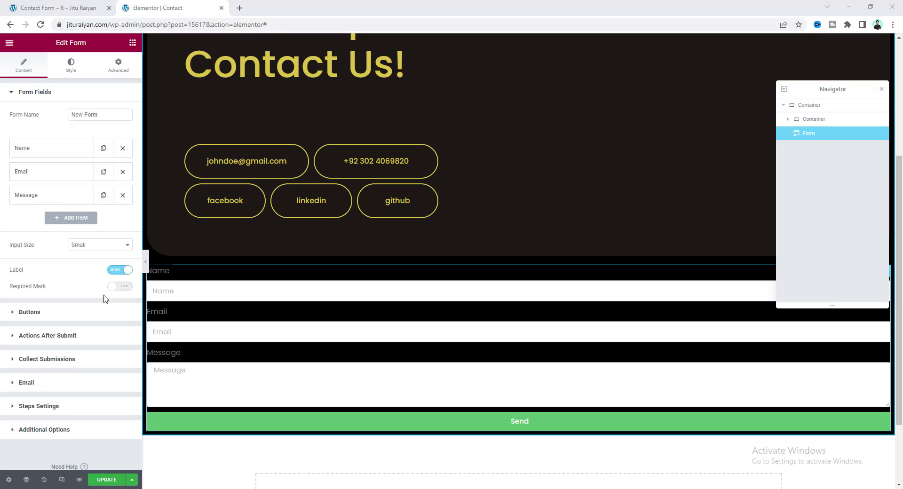
Step: Add a text field to the form with label and placeholder "Subject", and place it between Email and Message
left_click(78, 218)
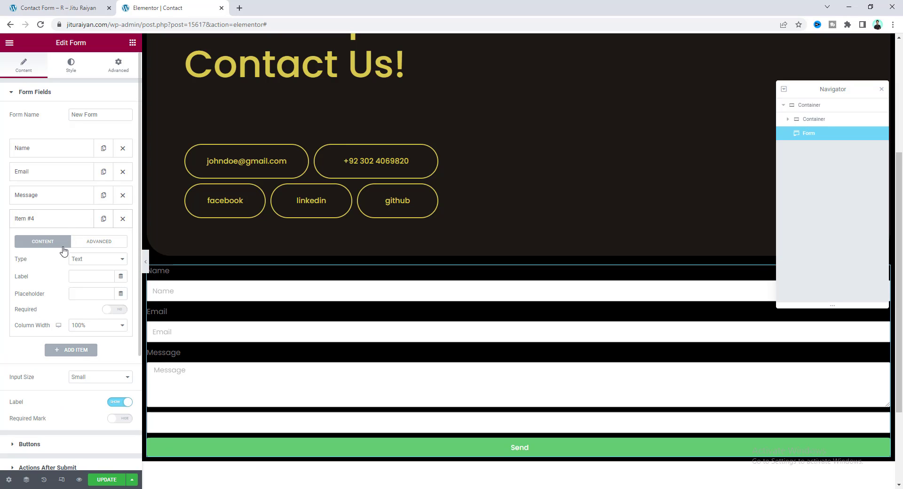
left_click(79, 278)
type("Subject")
key("Tab")
type("Subject")
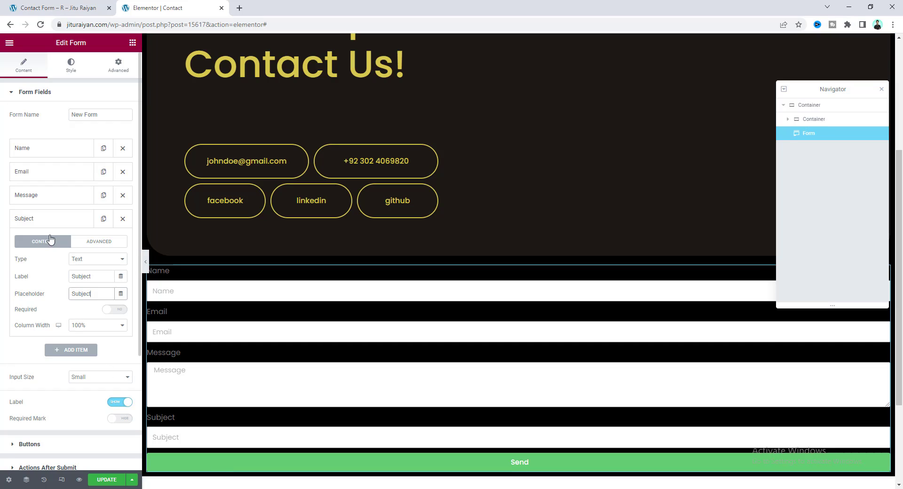
mouse_move(62, 222)
left_mouse_down()
mouse_move(66, 197)
mouse_move(63, 206)
left_mouse_up()
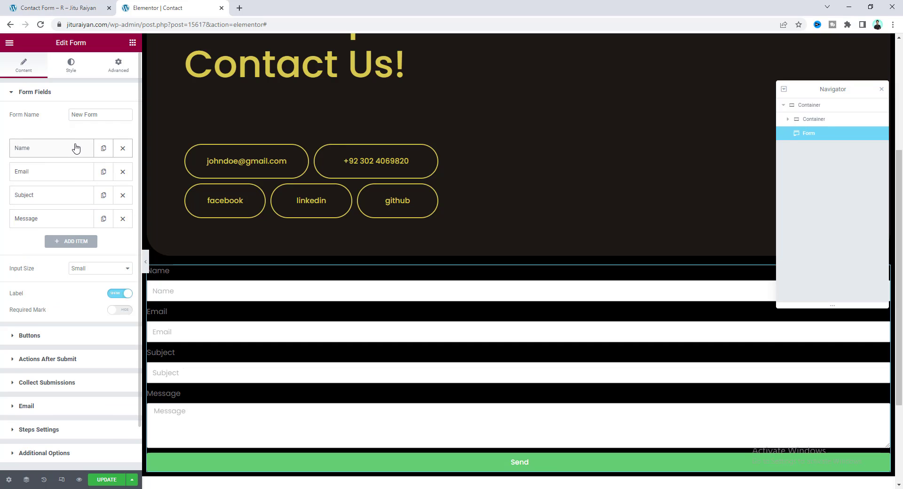
Step: Make the form's Name field required and set its column width to 33%
left_click(75, 149)
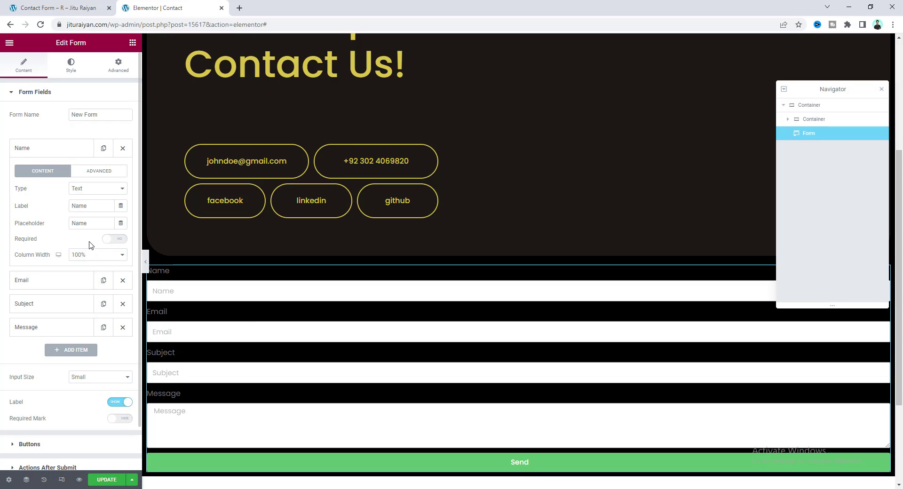
left_click(121, 241)
left_click(92, 258)
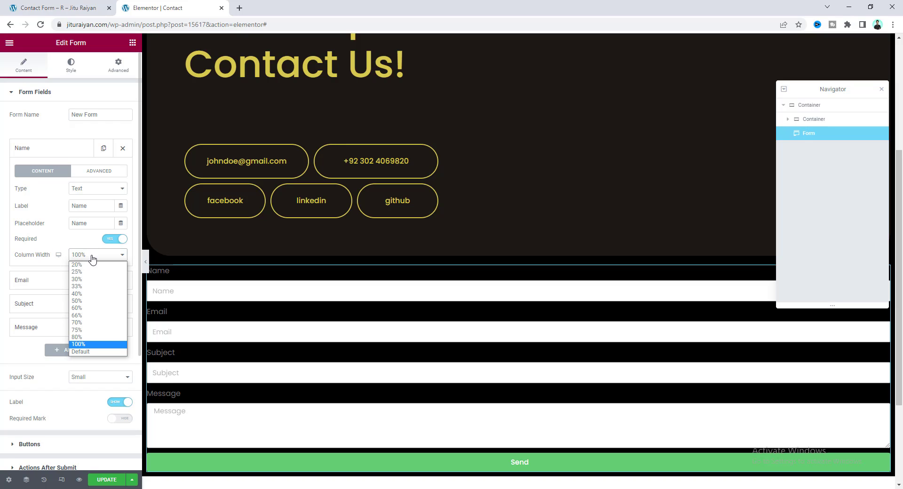
left_click(93, 287)
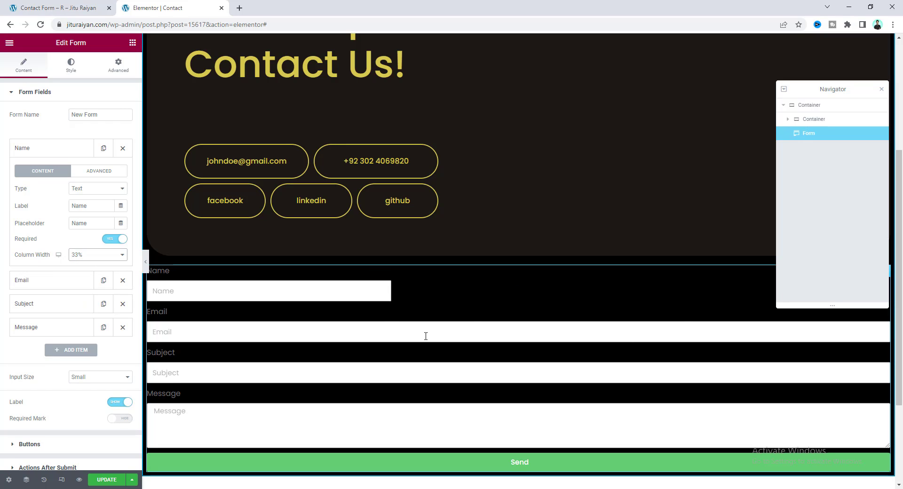
Step: Set the column width of the Email and Subject fields to 33% each, and hide the form's labels
left_click(56, 288)
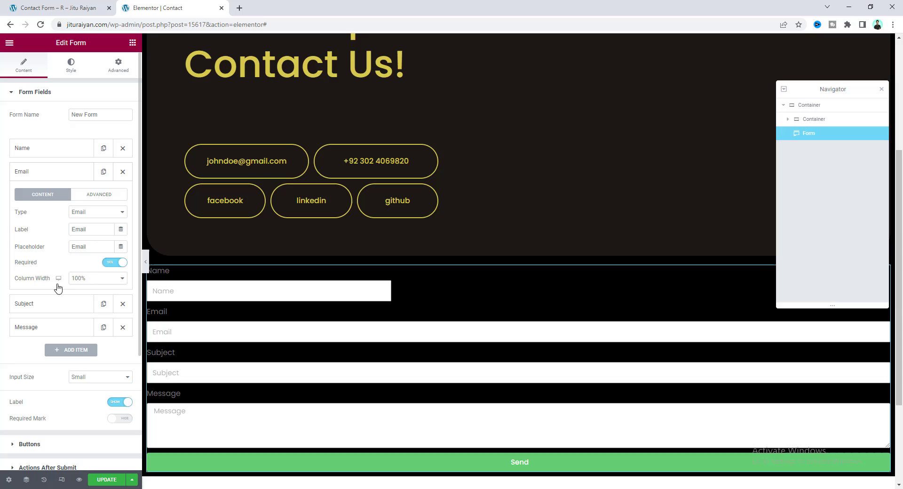
left_click(92, 281)
left_click(87, 310)
left_click(76, 306)
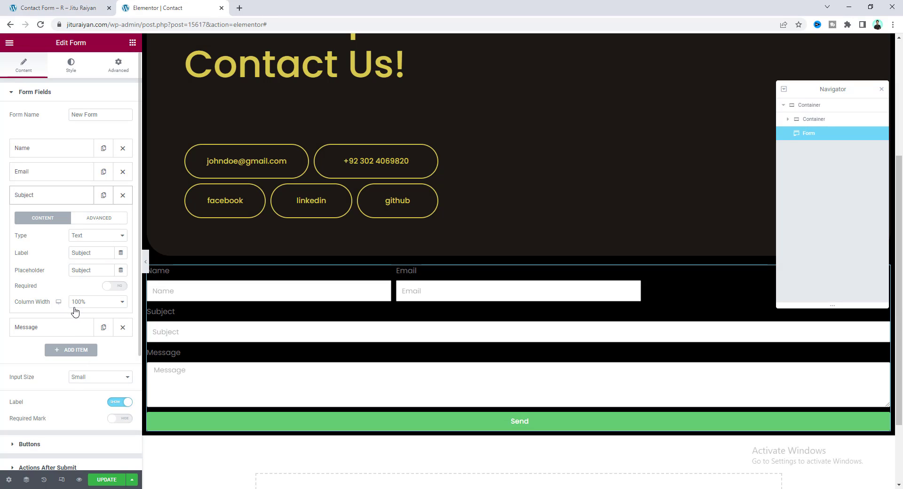
left_click(94, 302)
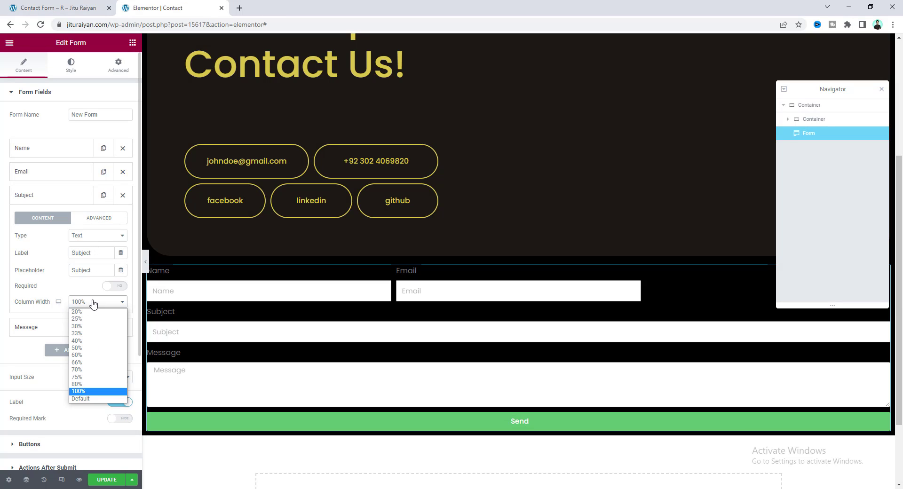
left_click(83, 333)
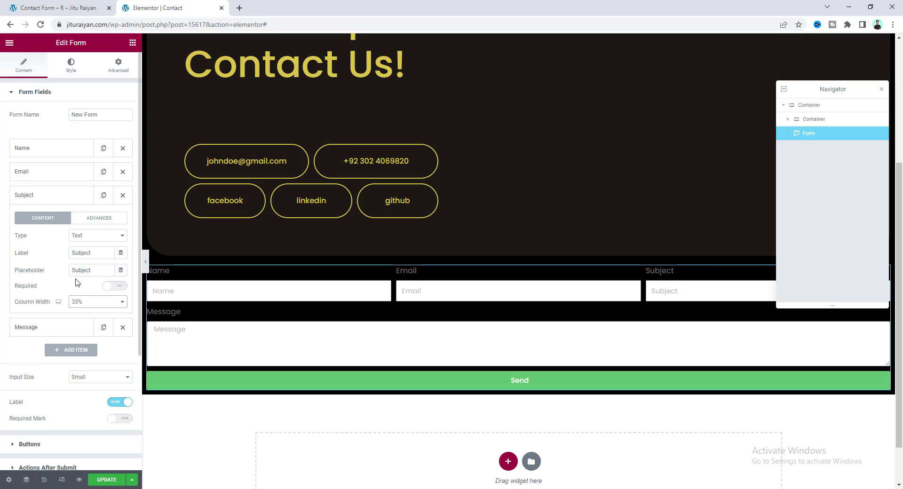
left_click(116, 403)
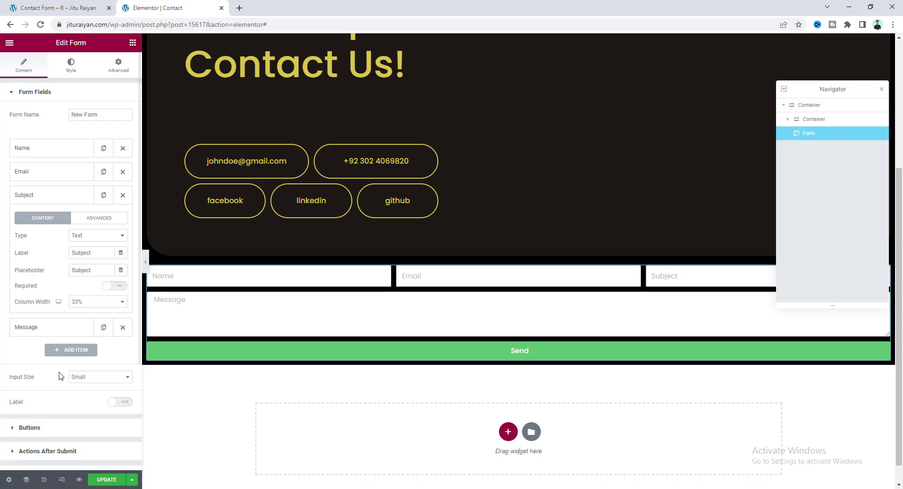
Step: Change the form's submit button text to "Submit"
scroll(64, 382, "down", 3)
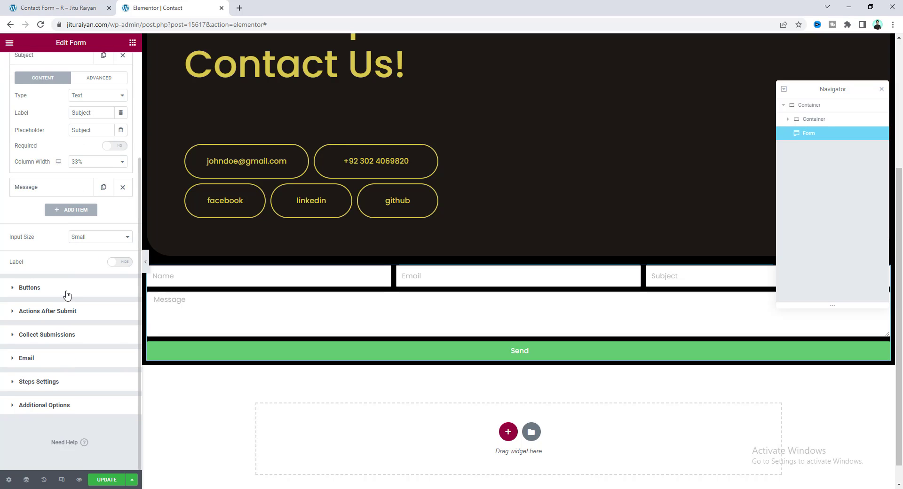
left_click(66, 295)
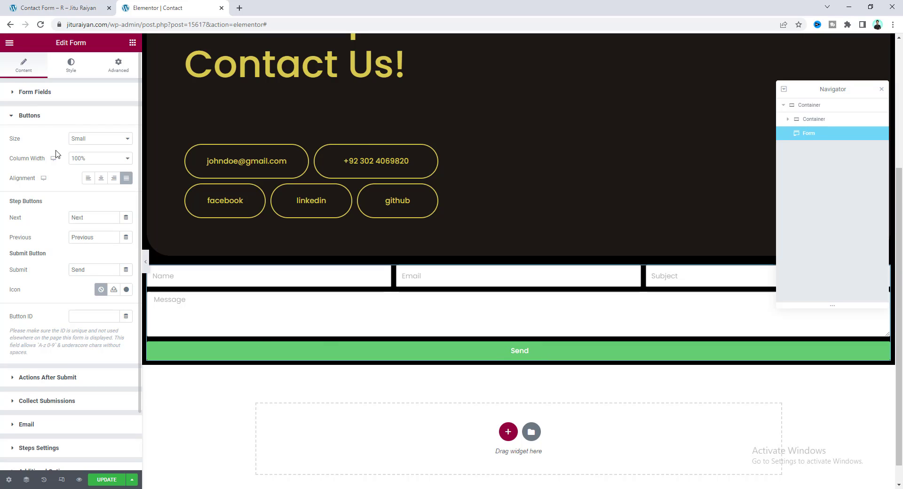
double_click(94, 270)
type("SUb")
key("BackSpace")
key("BackSpace")
type("ubmit")
left_click(51, 275)
Step: Find the paper plane icon in the icon library and insert it into the submit button
left_click(126, 289)
type("p")
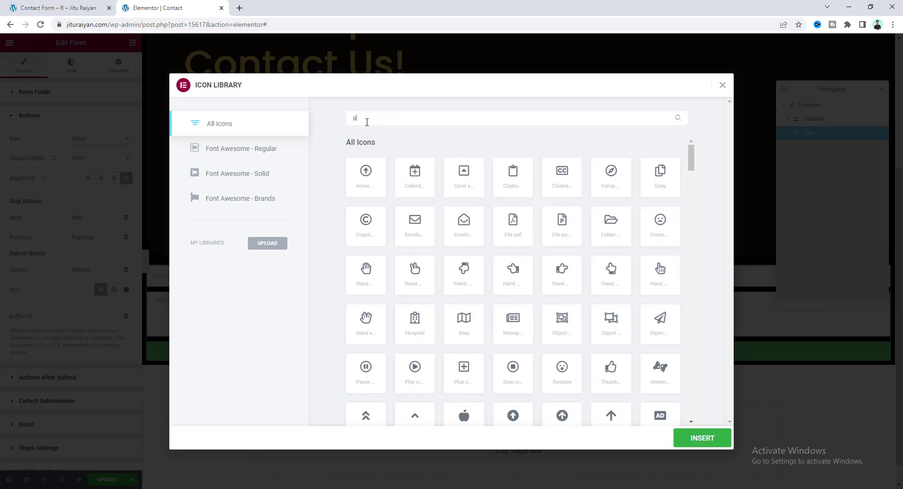
type("aper")
left_click(365, 177)
left_click(694, 439)
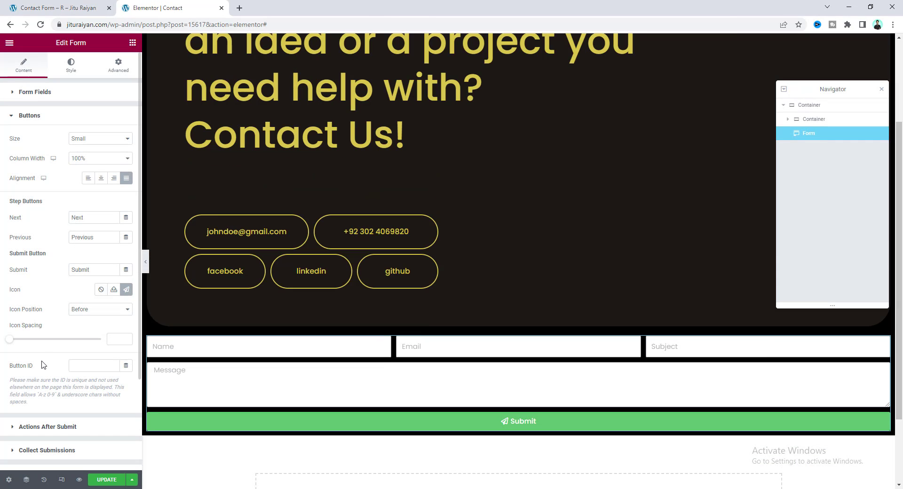
Step: Review the form's actions after submit and the recipient address in its email notification settings
left_click(73, 429)
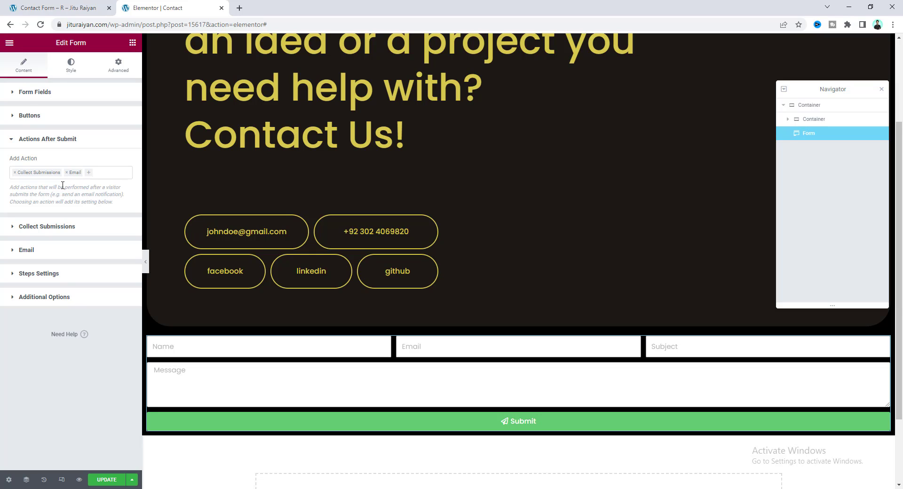
left_click(55, 252)
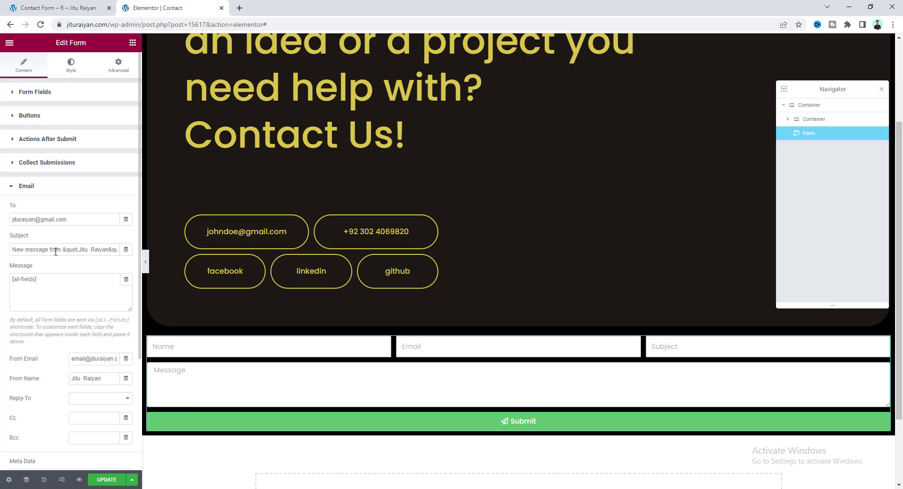
left_click(74, 219)
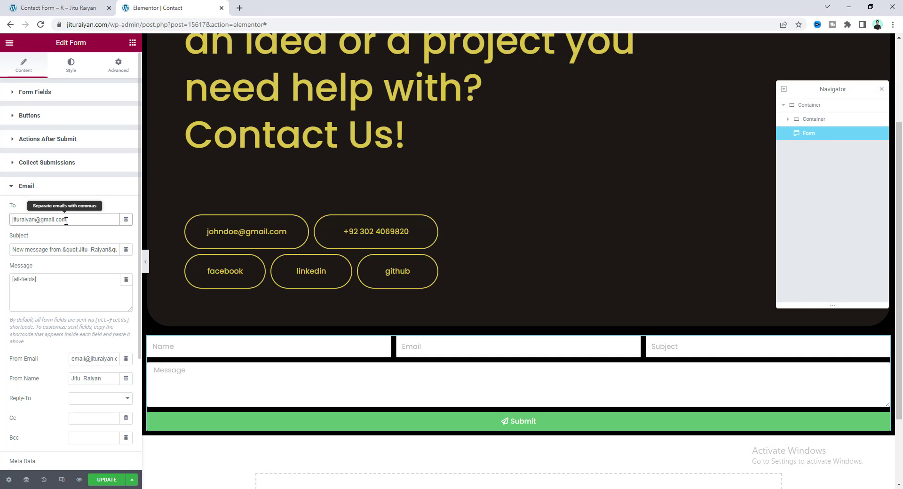
left_click_drag(65, 220, 8, 223)
left_click(80, 219)
left_click_drag(80, 219, 2, 223)
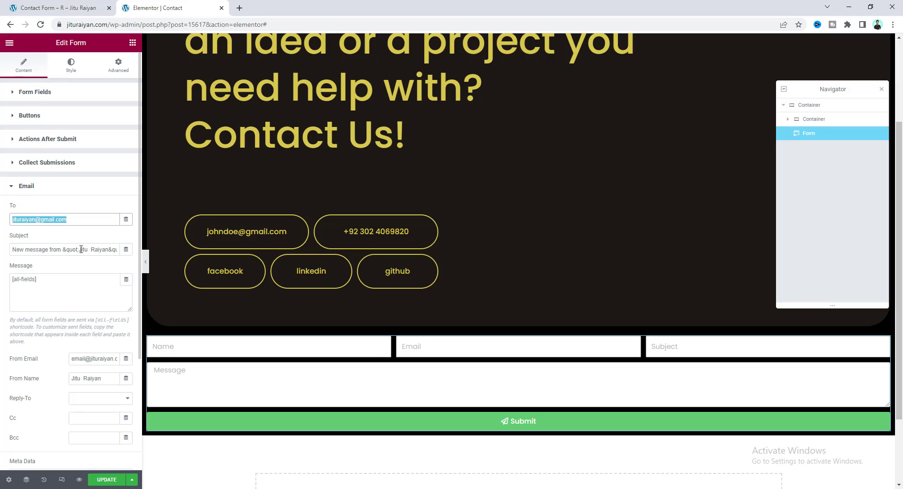
Step: Remove the "&quot;" codes around the site name in the notification email's subject, keeping "New message from" and the name
mouse_move(79, 250)
left_mouse_down()
mouse_move(65, 250)
mouse_move(92, 249)
left_mouse_up()
key("BackSpace")
key("BackSpace")
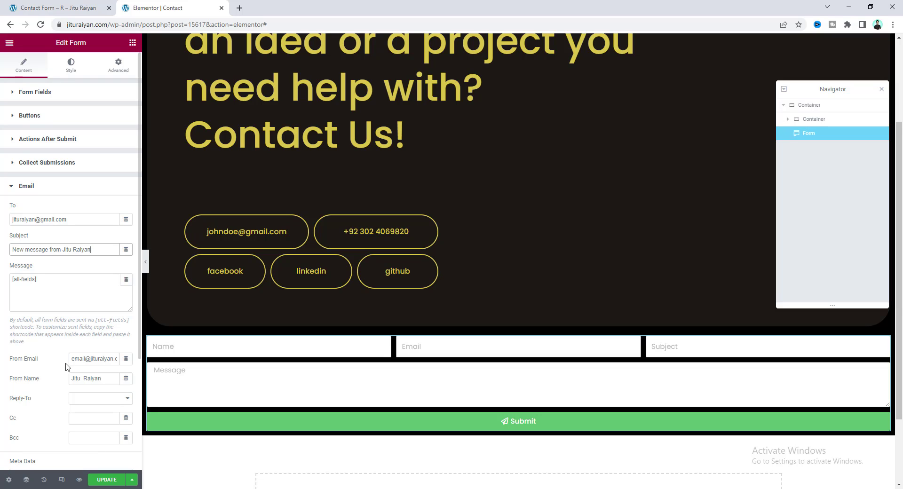
Step: Examine the domain part of the From Email address and how a received form message would be replied to
triple_click(94, 360)
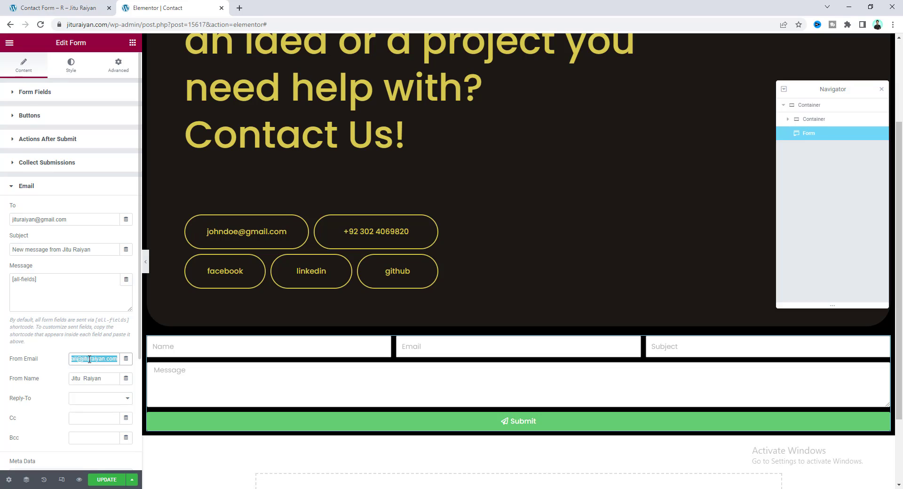
left_click_drag(83, 359, 120, 359)
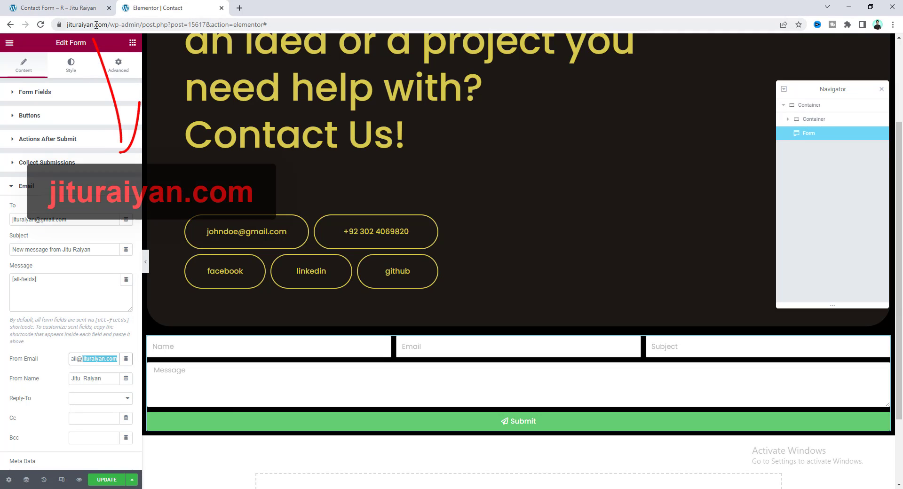
left_click(85, 361)
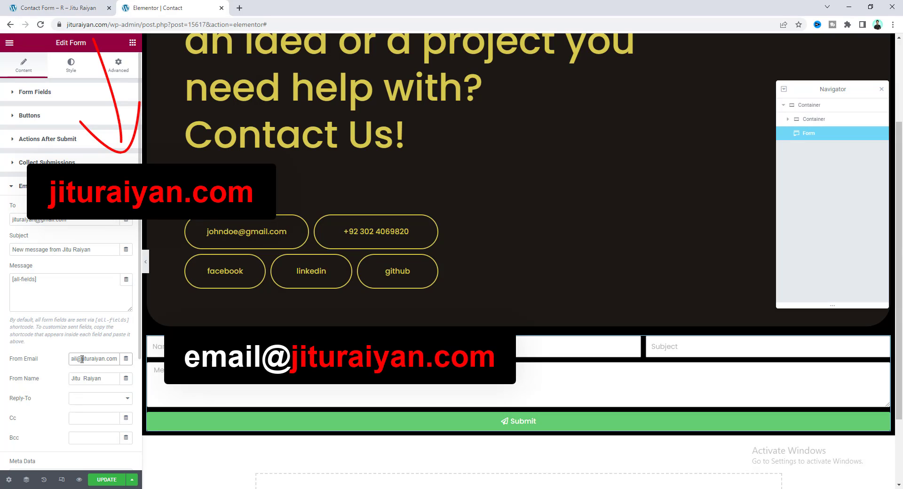
left_click_drag(83, 360, 118, 360)
left_click(41, 362)
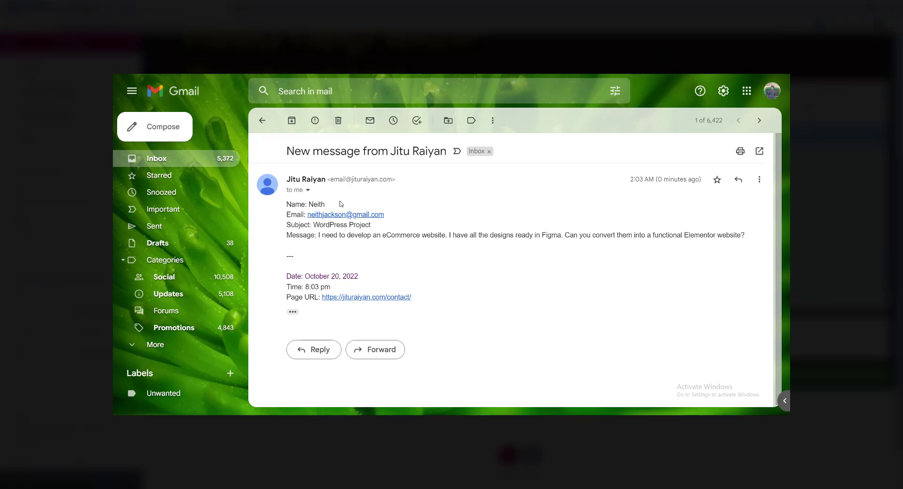
left_click(319, 351)
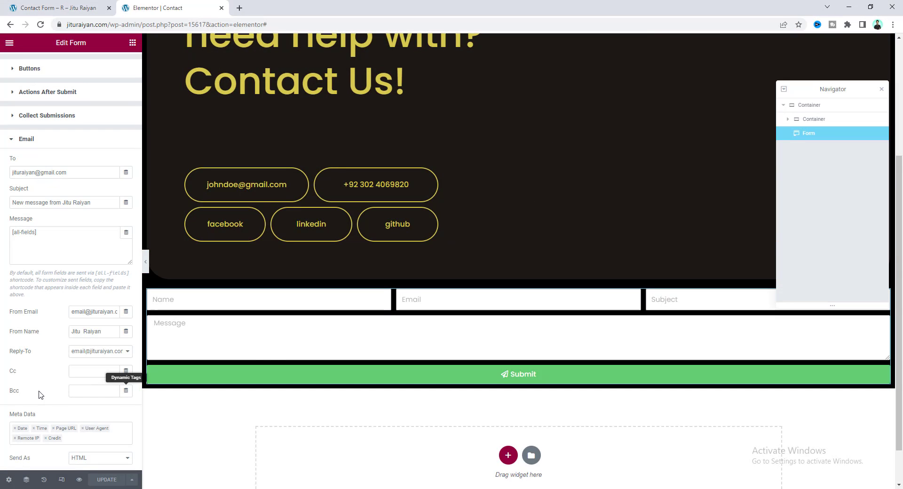
Step: Set the notification email's Reply-To to "Email Field"
left_click(94, 352)
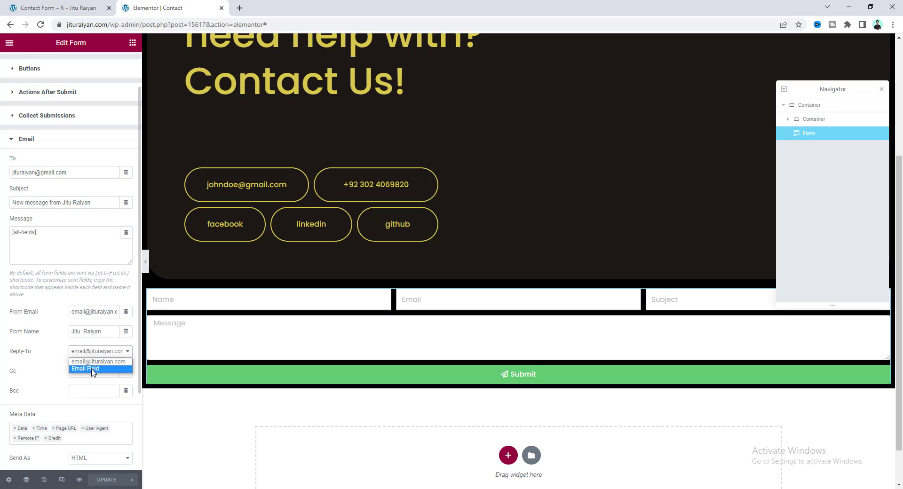
left_click(92, 369)
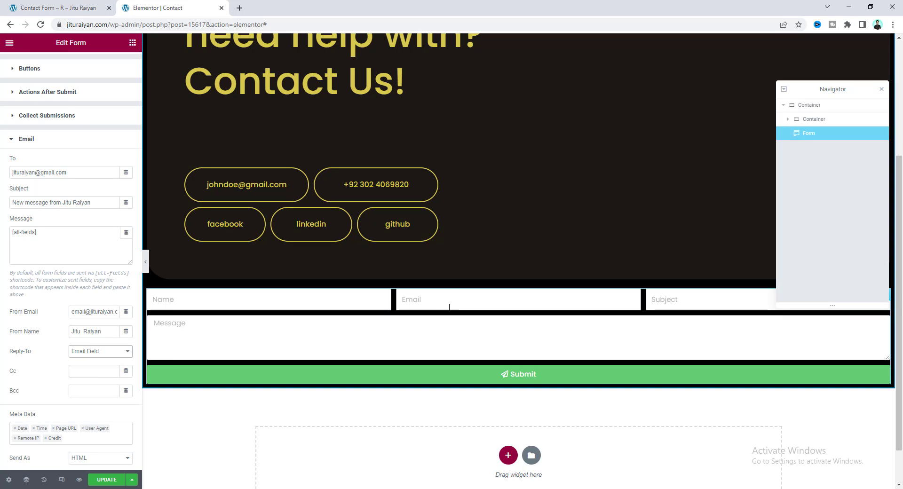
Step: Style the form fields with the global Brown background color and the global Yellow text color
scroll(50, 424, "down", 3)
scroll(57, 390, "up", 4)
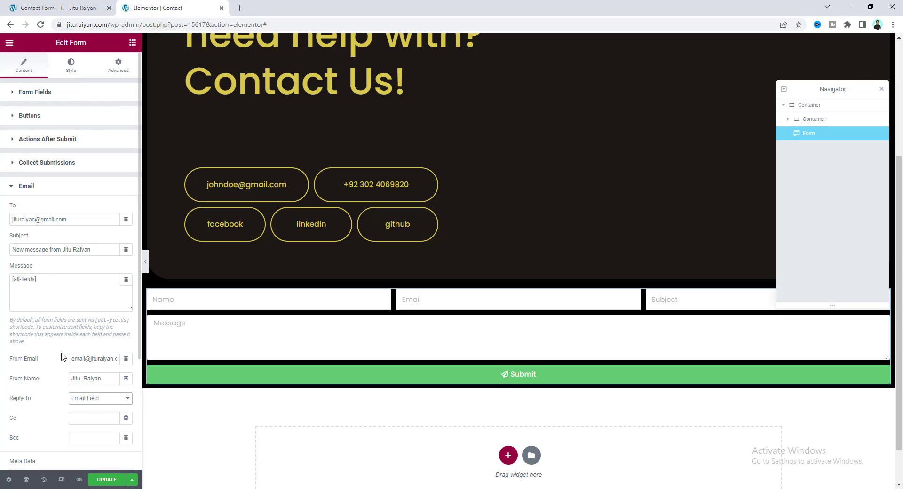
left_click(71, 66)
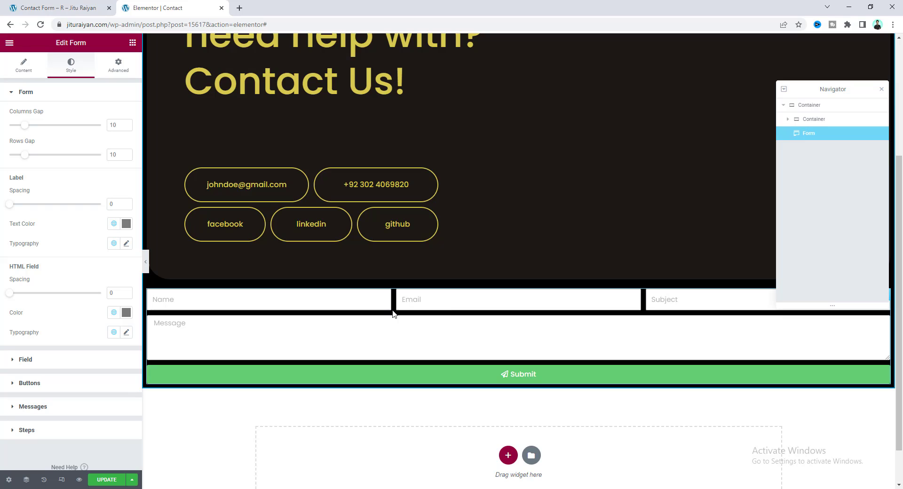
left_click(46, 367)
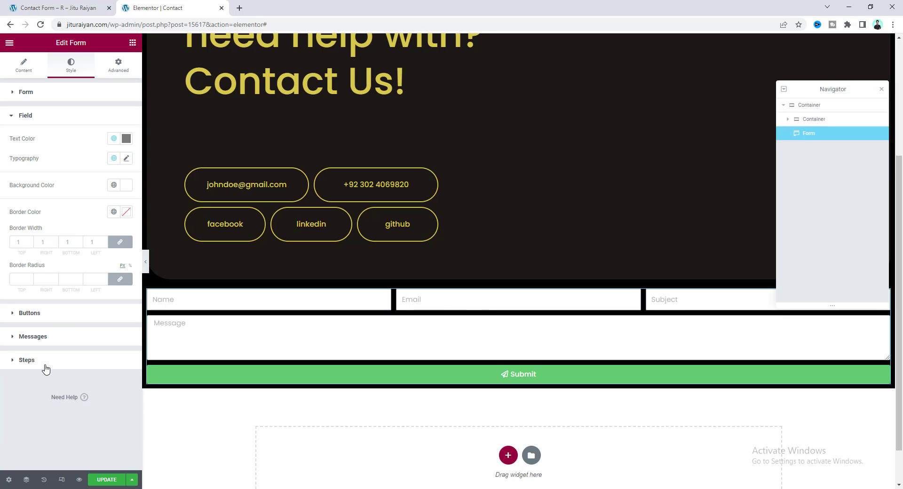
left_click(123, 187)
left_click(114, 184)
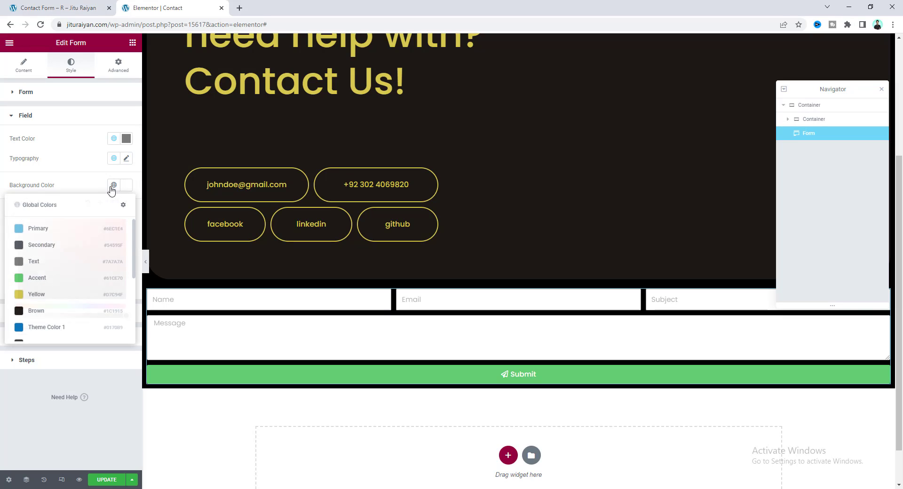
left_click(79, 312)
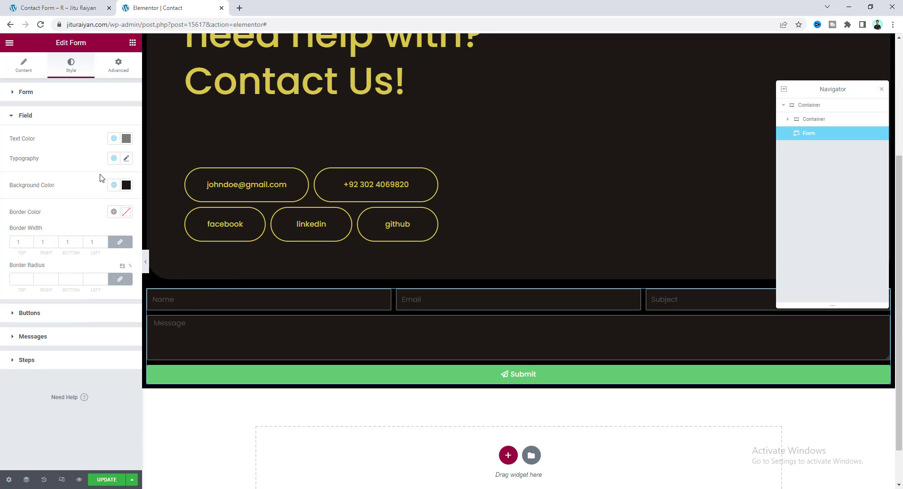
left_click(114, 138)
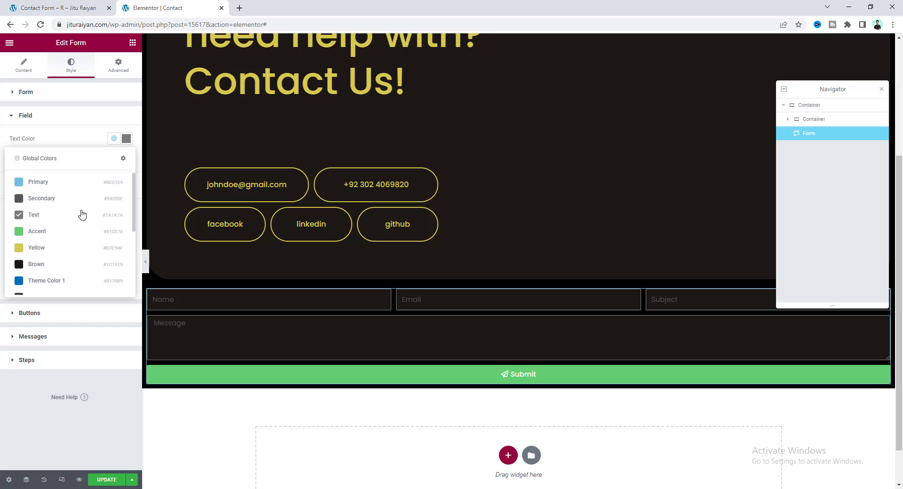
left_click(75, 248)
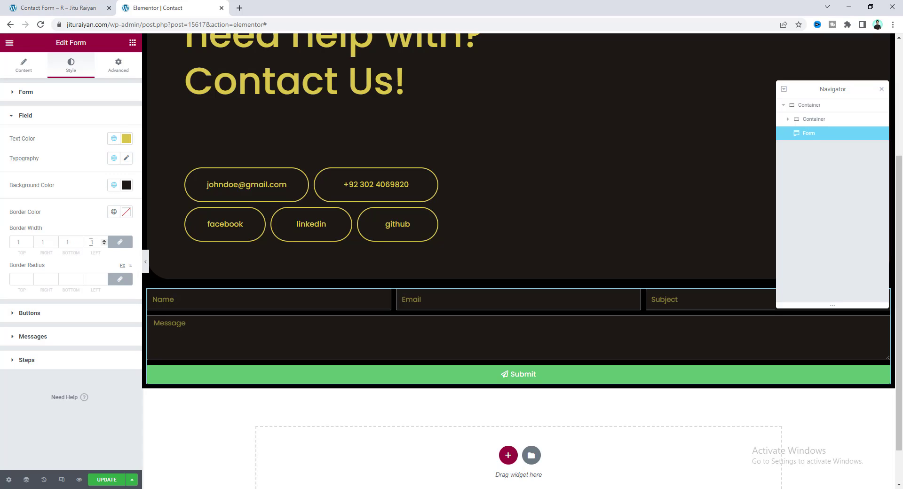
Step: Set the form fields' border width to 0 and their border radius to 50 px on all sides
left_click(91, 242)
type("0")
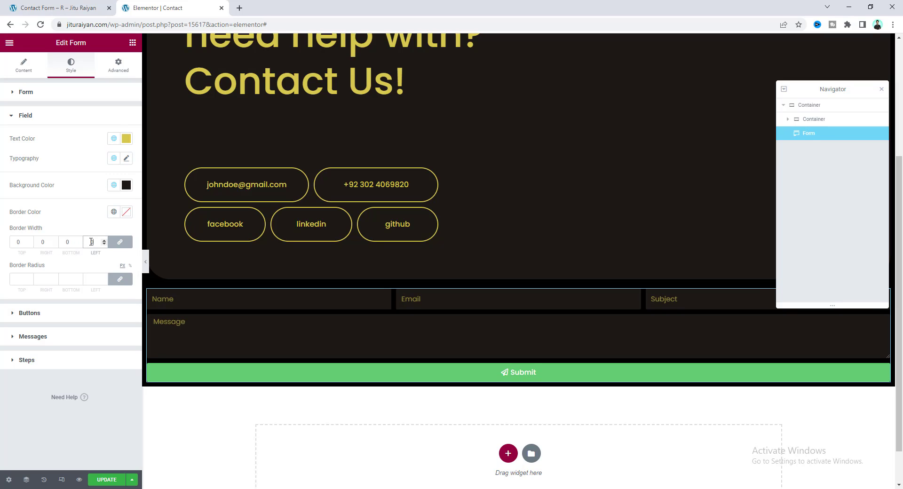
left_click(93, 281)
type("5")
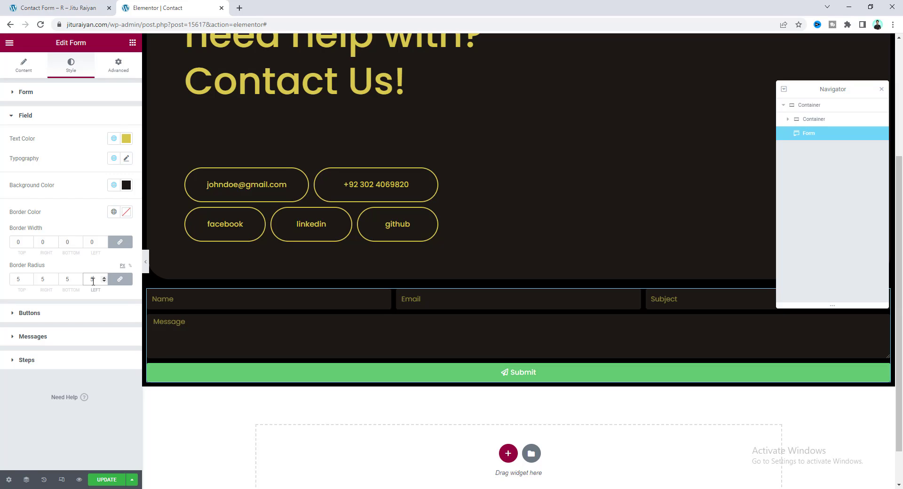
type("0")
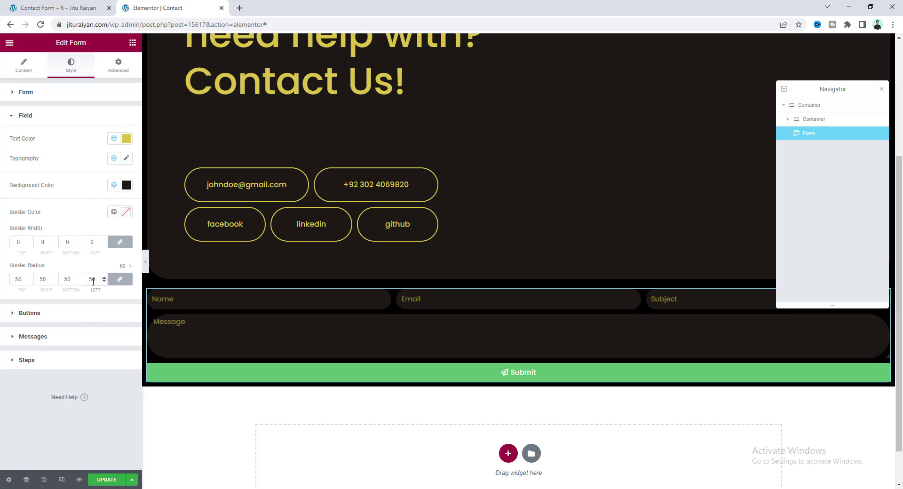
Step: Set the form fields' typography size to 14 px
left_click(126, 158)
left_click(104, 233)
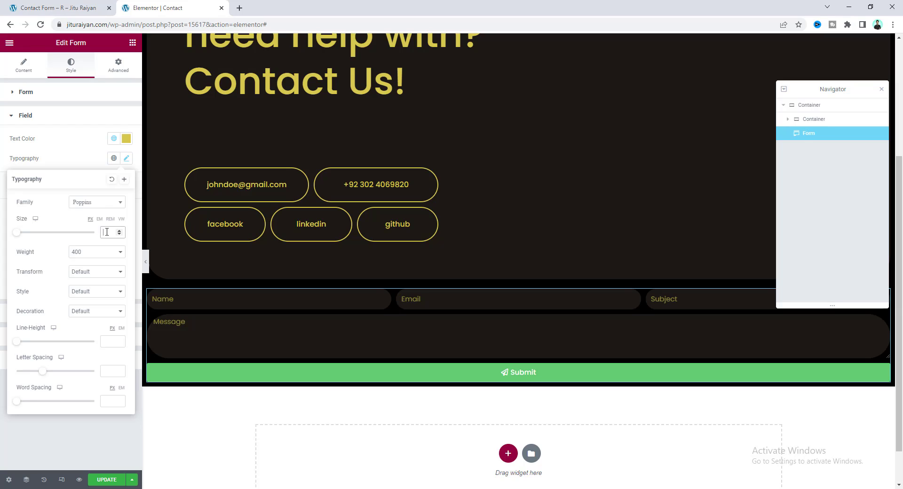
type("14")
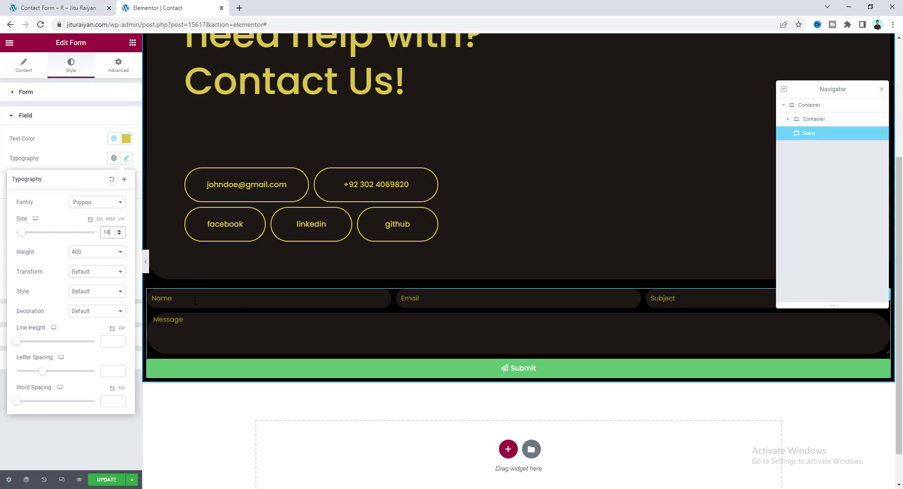
left_click(94, 161)
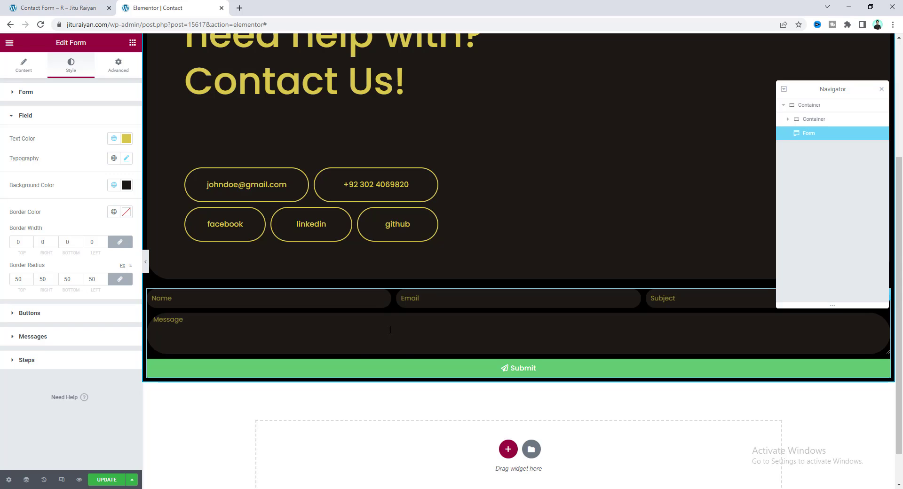
Step: Paste the prepared form styling code, with a 370px button width and 400px message height, into the form's Custom CSS and review it
left_click(121, 68)
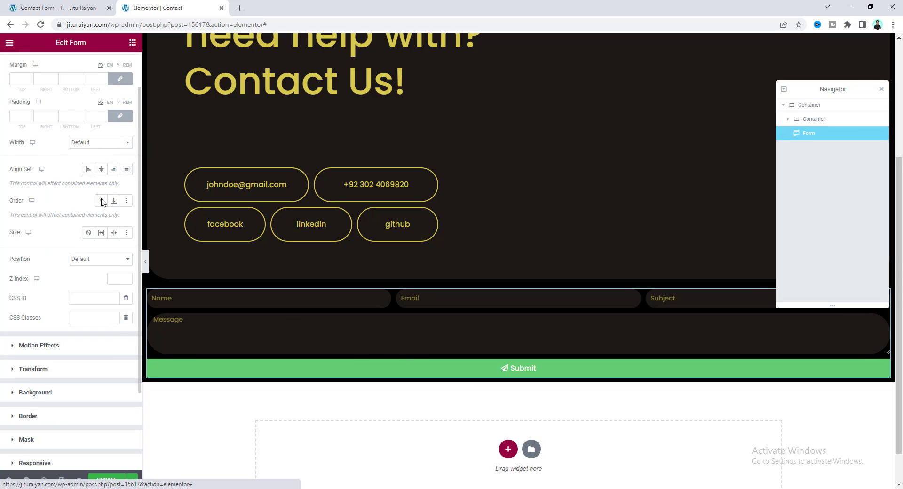
scroll(72, 418, "down", 2)
left_click(70, 414)
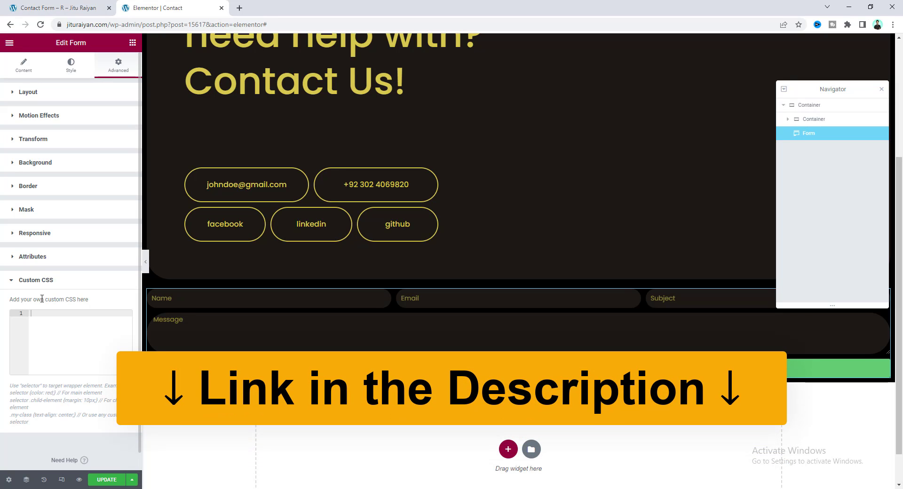
left_click(65, 345)
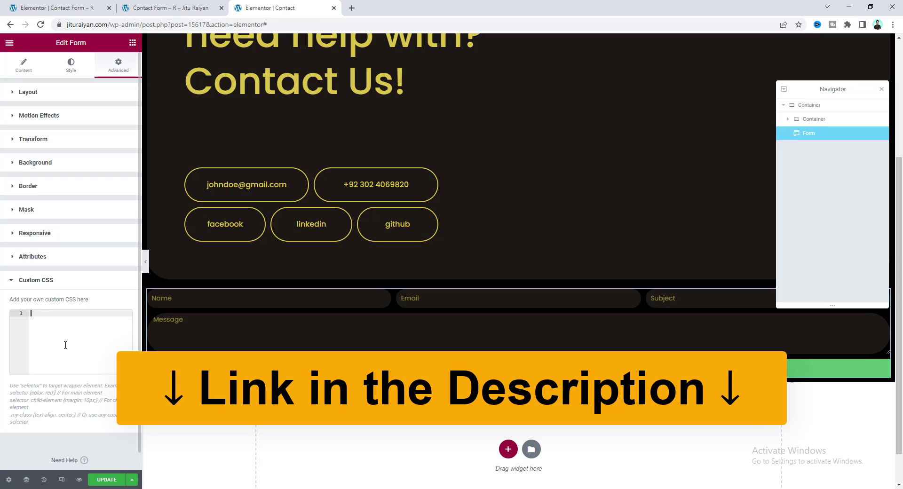
key("ctrl+v")
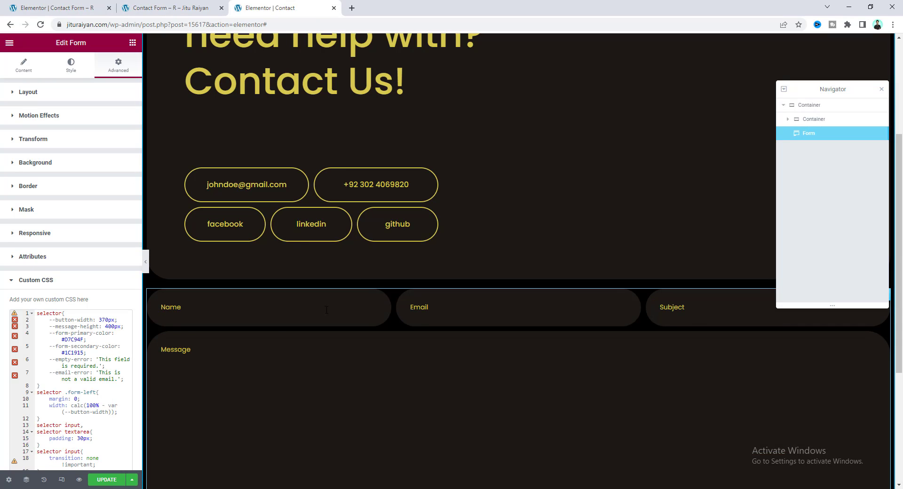
scroll(327, 343, "down", 2)
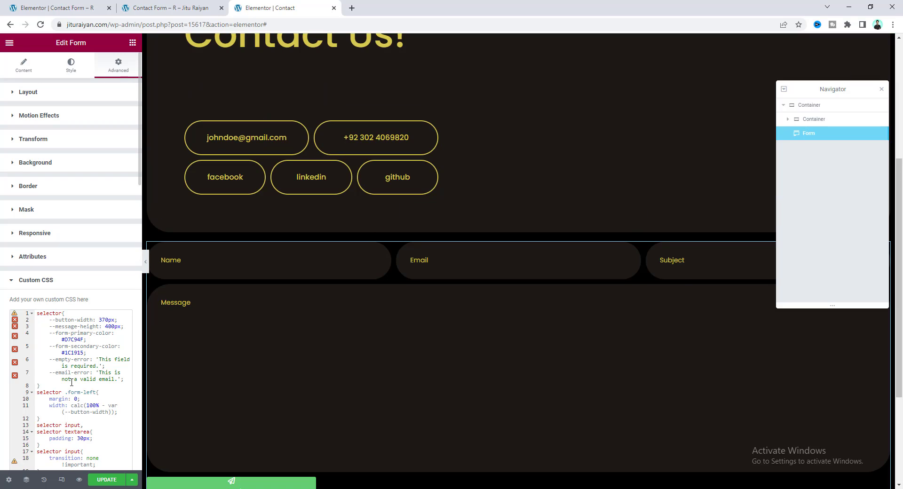
scroll(75, 373, "down", 8)
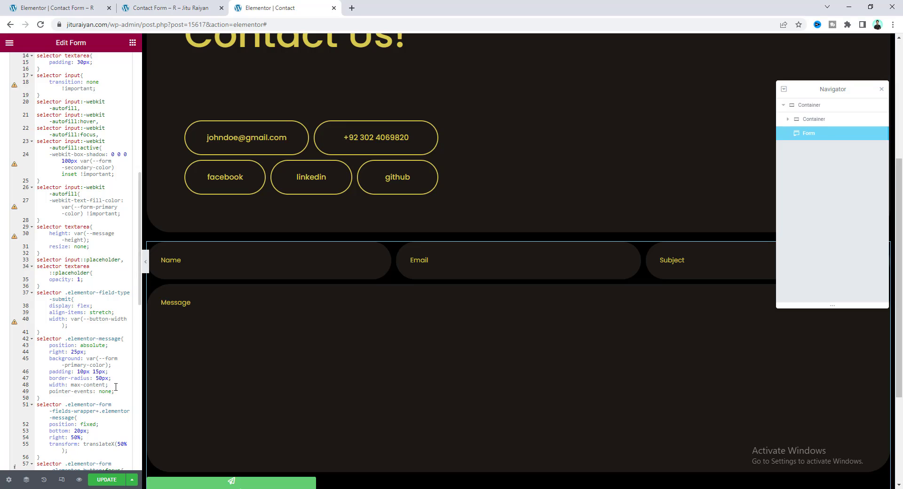
scroll(151, 343, "down", 2)
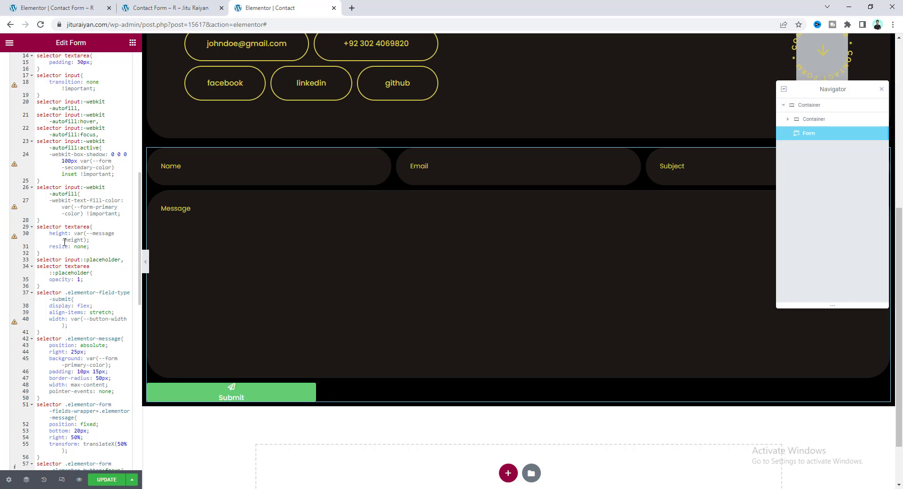
Step: Assign the CSS class "mdw-modern-form" to the form
scroll(64, 242, "up", 10)
left_click(20, 69)
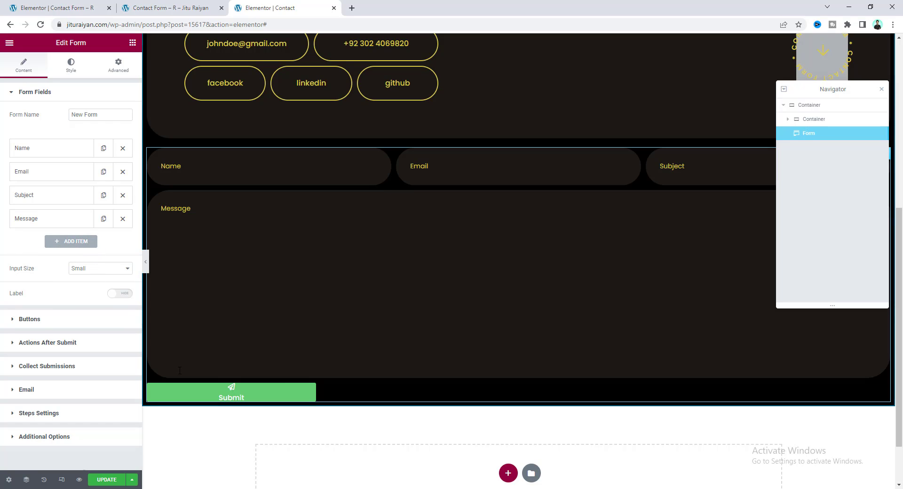
left_click(120, 71)
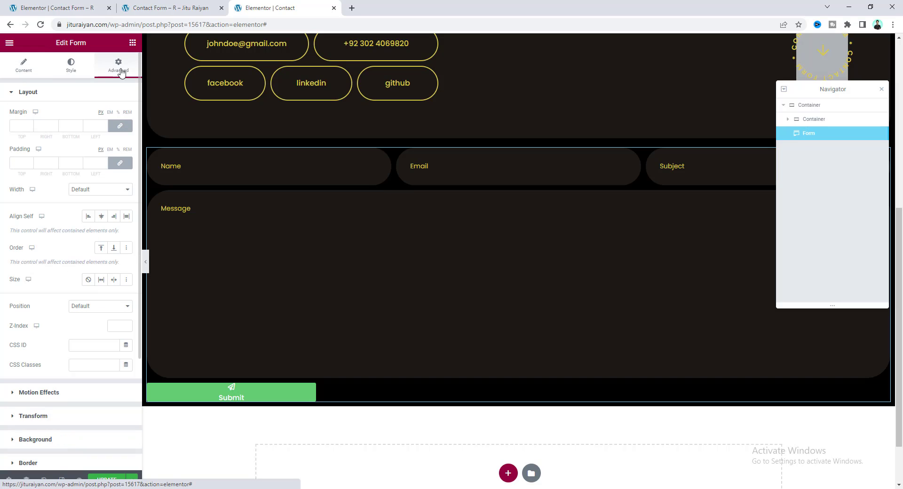
left_click(93, 365)
type("mdw-modern-form")
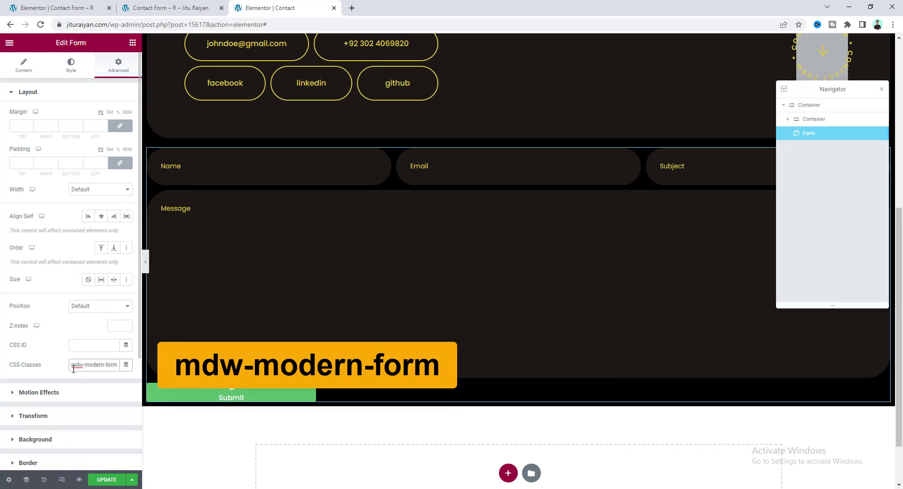
Step: Add an HTML widget directly below the form and paste the prepared jQuery form script into it
left_click(132, 44)
type("html")
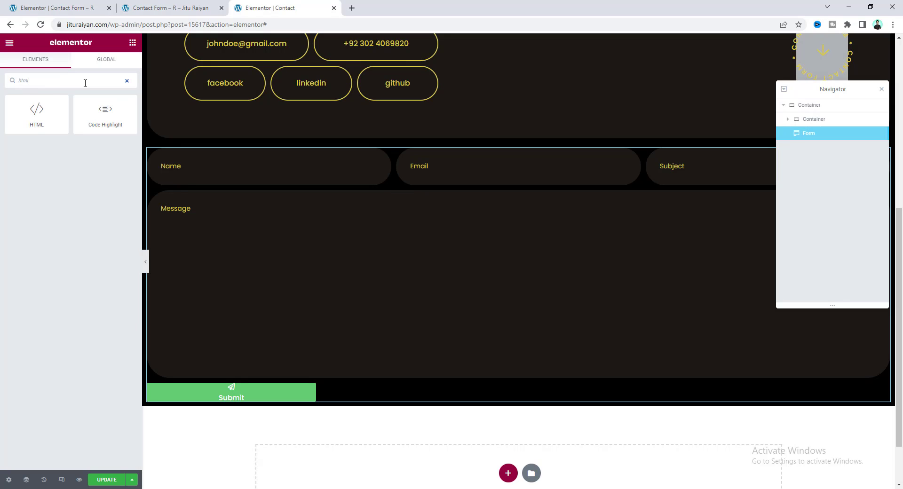
left_click_drag(28, 109, 254, 408)
left_click(75, 141)
key("ctrl+v")
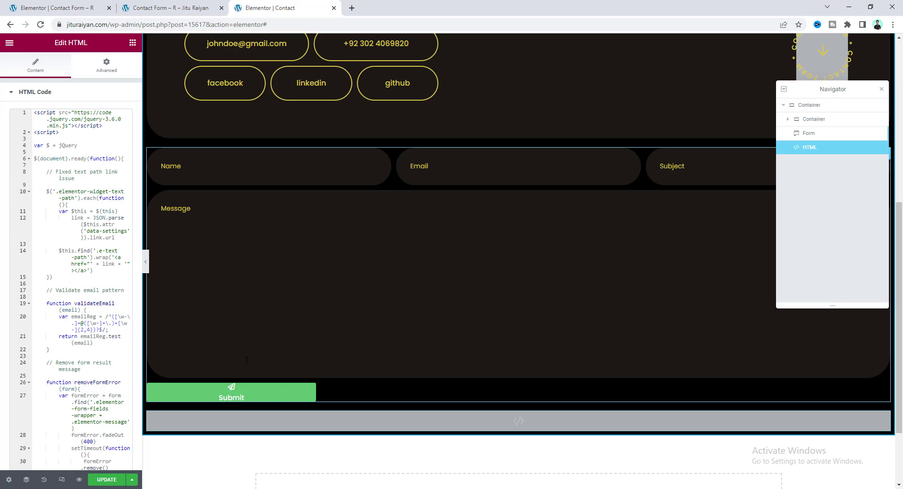
Step: Update the page and preview the contact form's layout on the live page
left_click(108, 479)
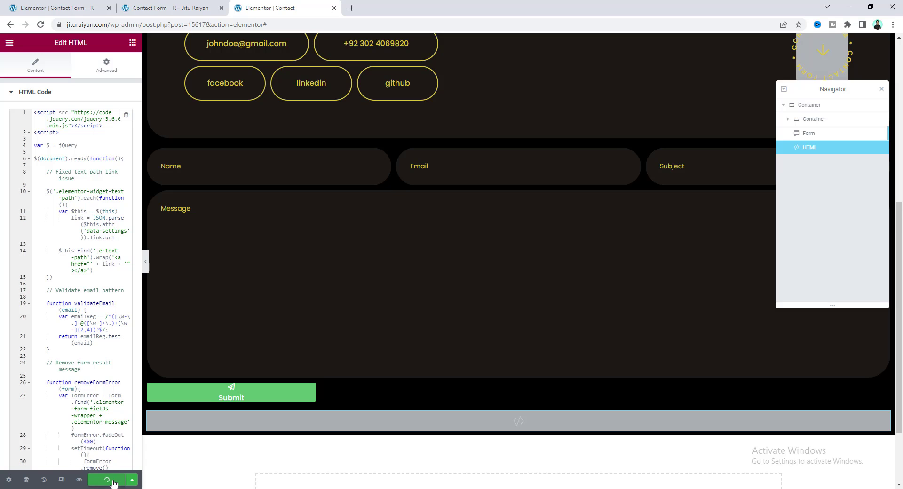
left_click(80, 480)
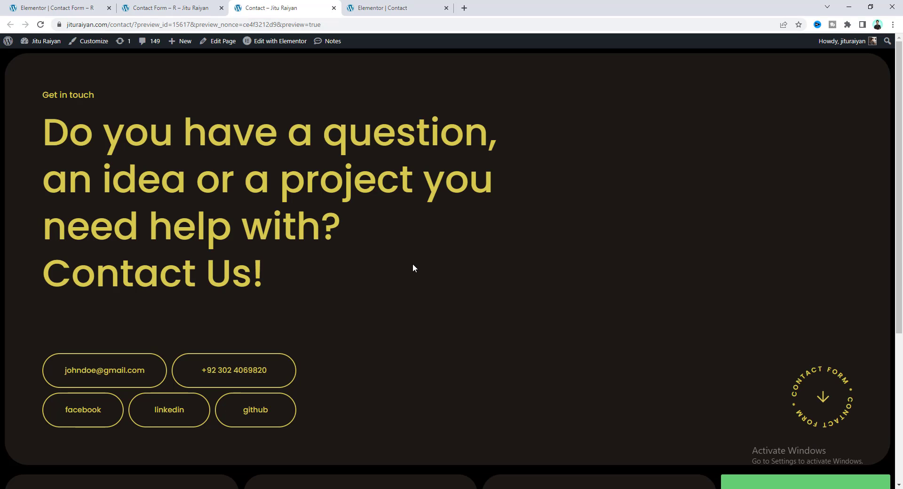
scroll(413, 264, "down", 5)
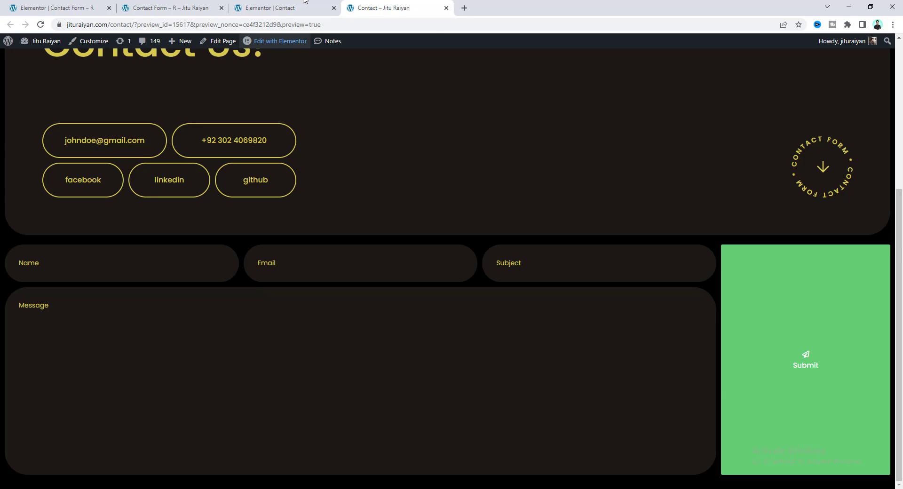
Step: Back in the page editor, give the form's submit button the global Yellow background and the global Brown text color
left_click(282, 10)
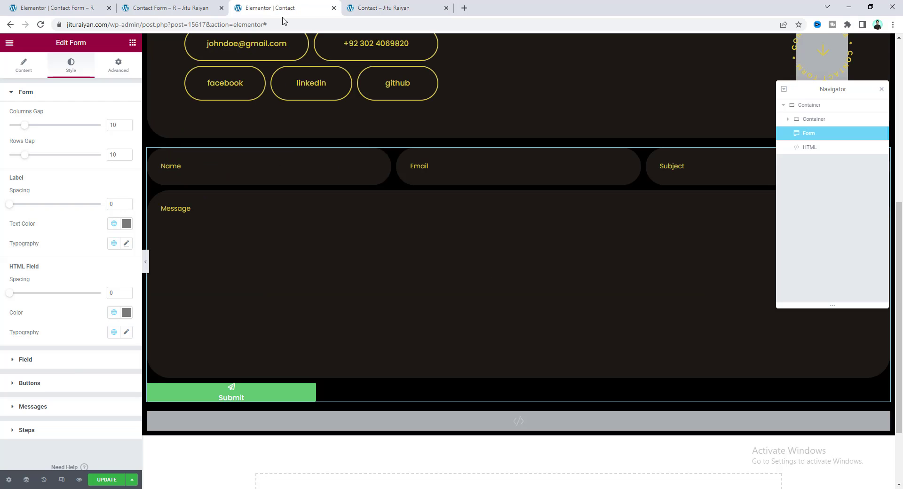
left_click(29, 384)
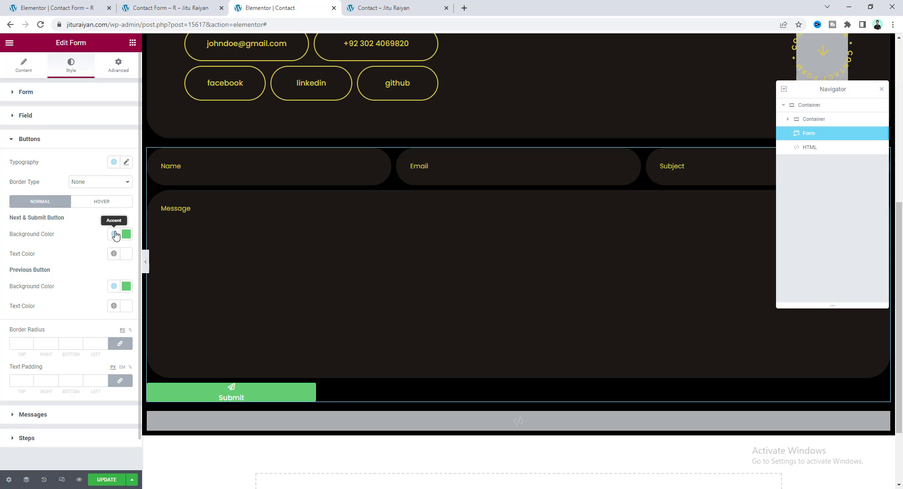
left_click(112, 236)
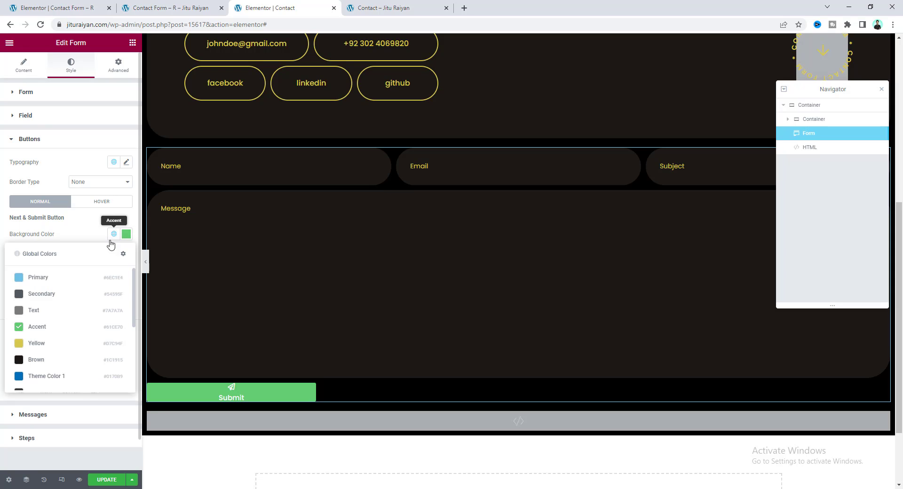
left_click(55, 345)
left_click(114, 254)
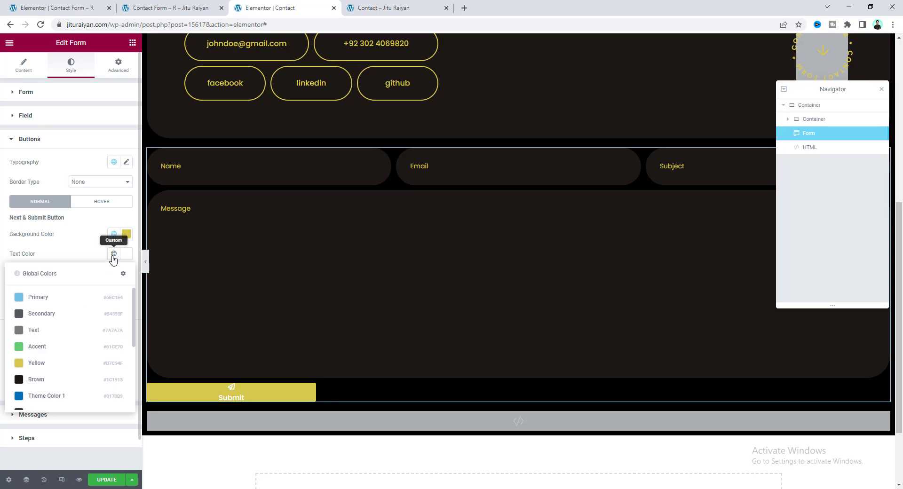
left_click(60, 380)
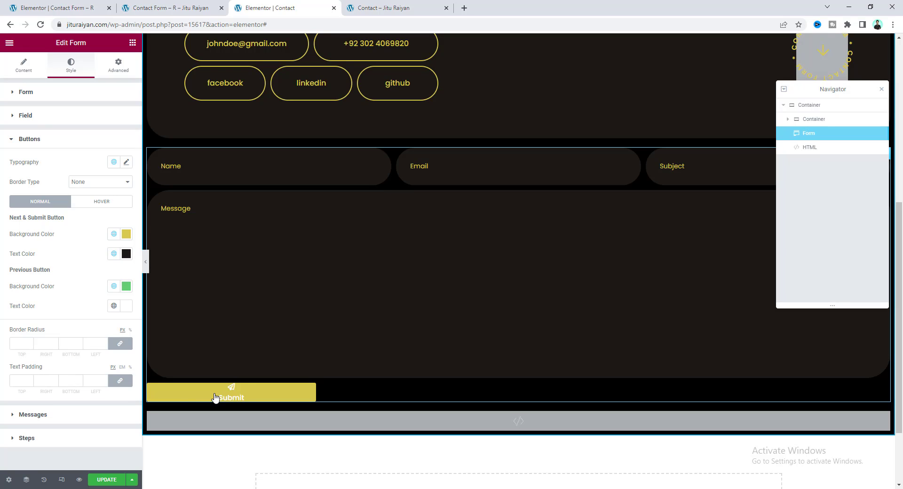
Step: Set the submit button's hover text color to the global Brown
left_click(95, 204)
left_click(113, 254)
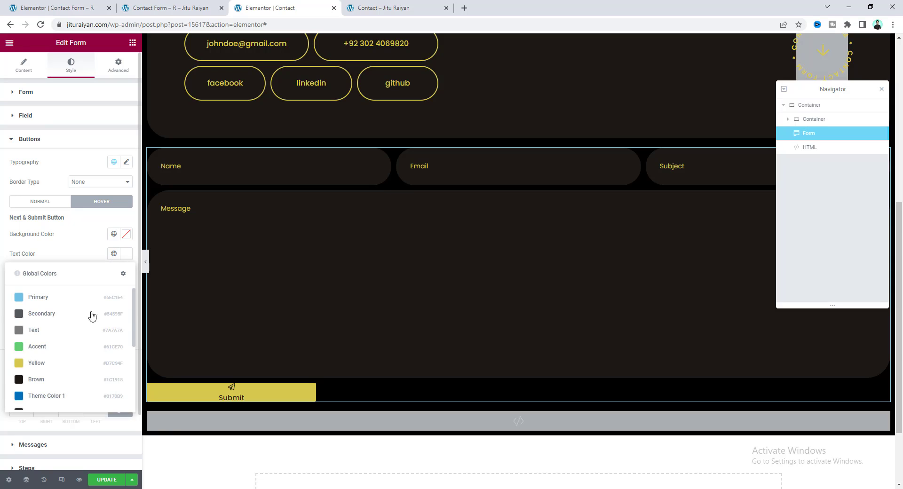
left_click(63, 379)
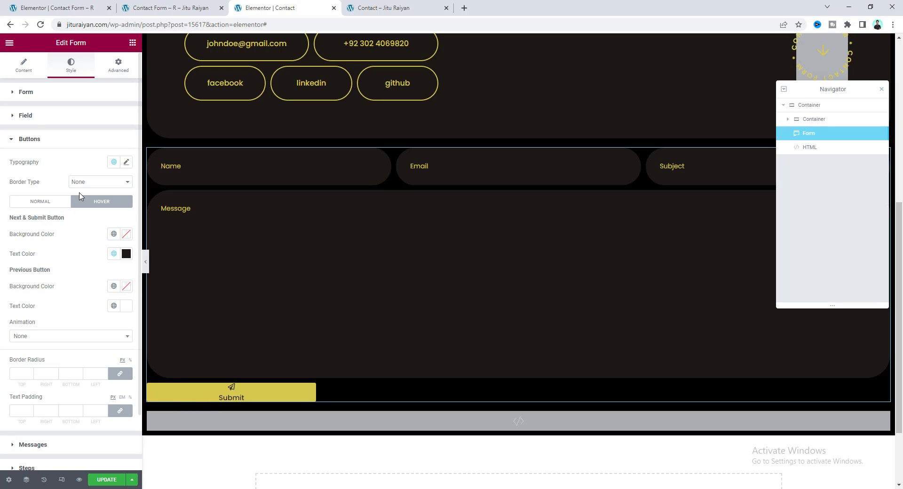
Step: Set the form button typography to a size of 20 px with a heavier font weight
left_click(125, 163)
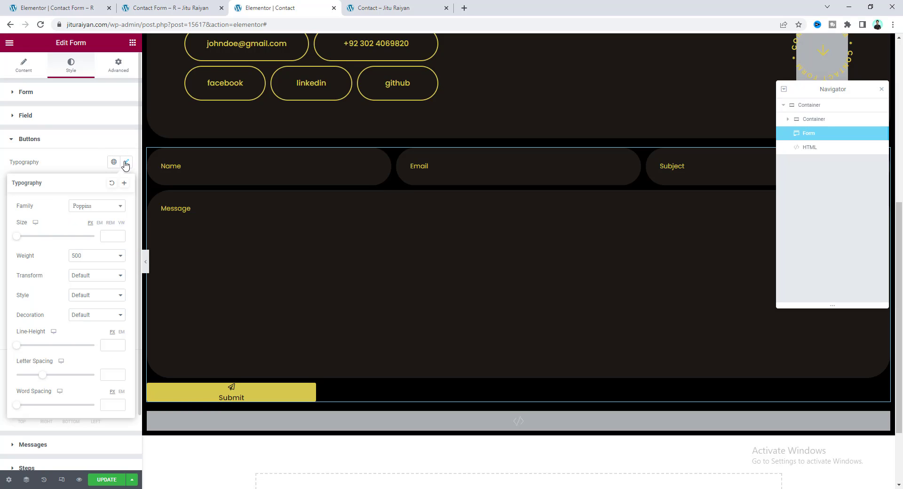
left_click(104, 237)
type("20")
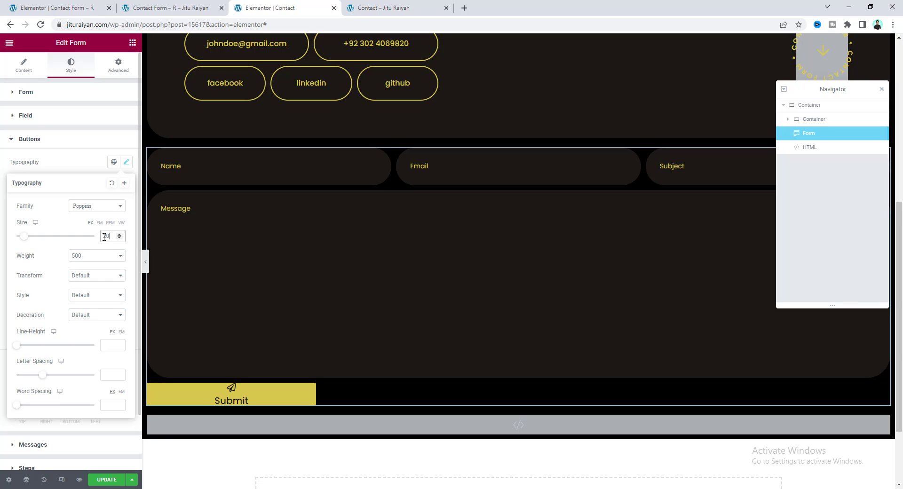
left_click(99, 257)
left_click(96, 302)
left_click(89, 165)
Step: Give the submit button a 50 px border radius and 25 px text padding on all sides, and save the page
left_click(92, 376)
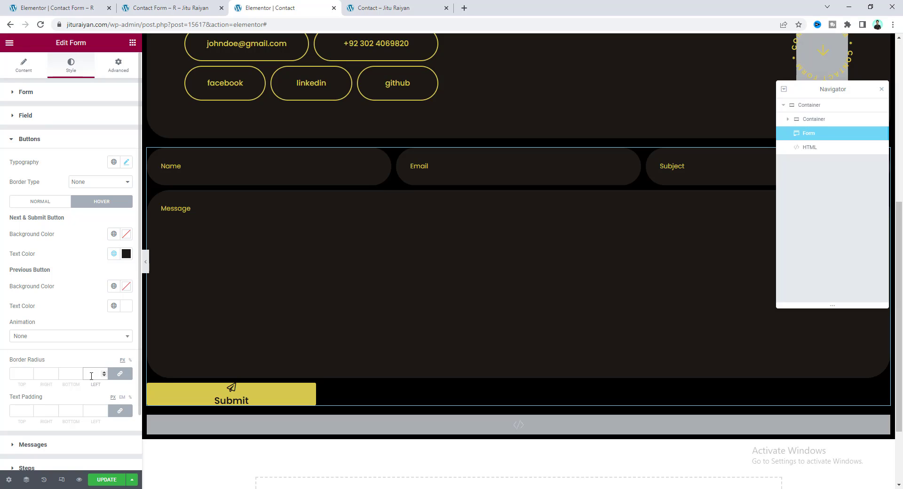
type("50")
left_click(92, 411)
type("25")
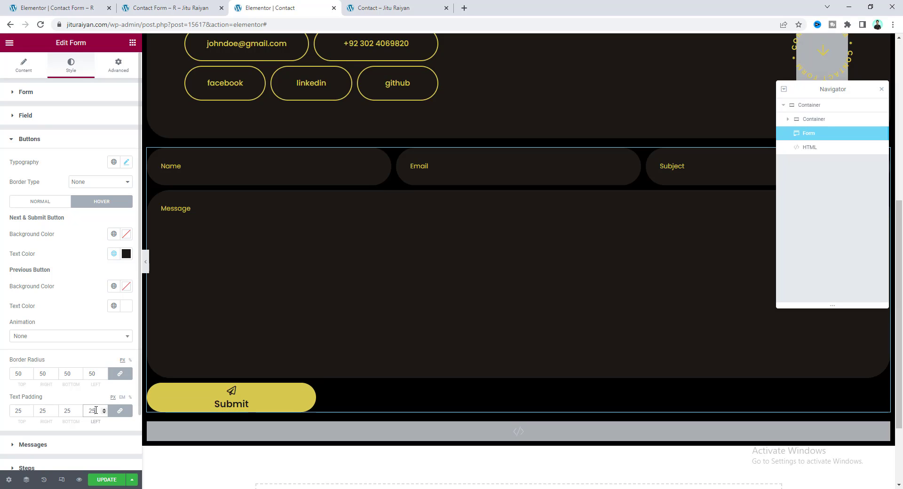
key("ctrl+s")
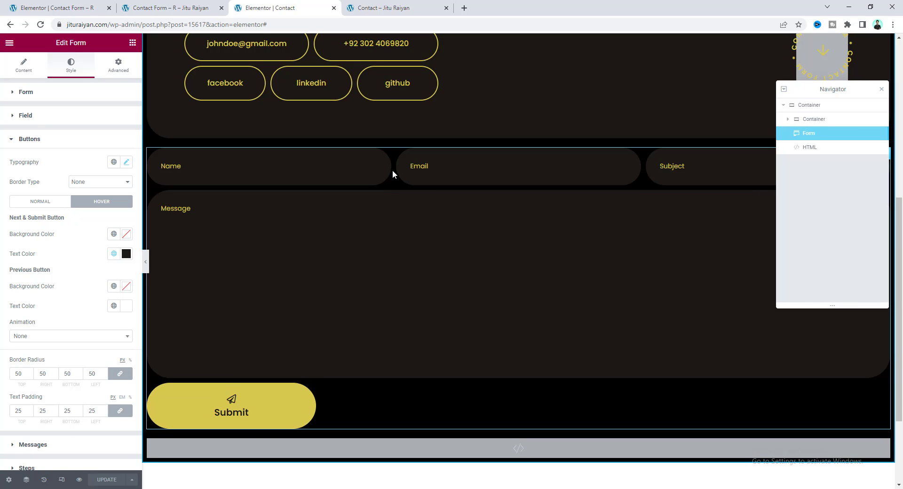
Step: Reduce the form's columns gap to 7 and check the layout with the editing panel hidden
left_click(62, 98)
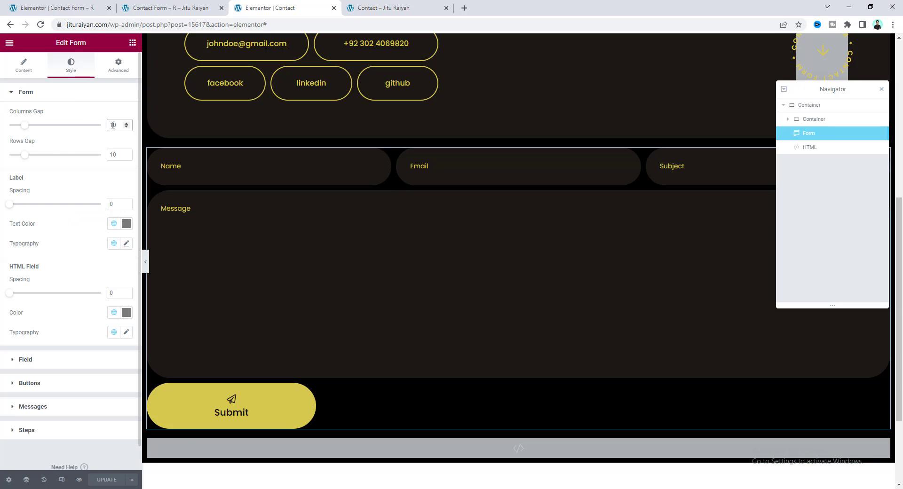
key("Down")
key("Down")
key("Down")
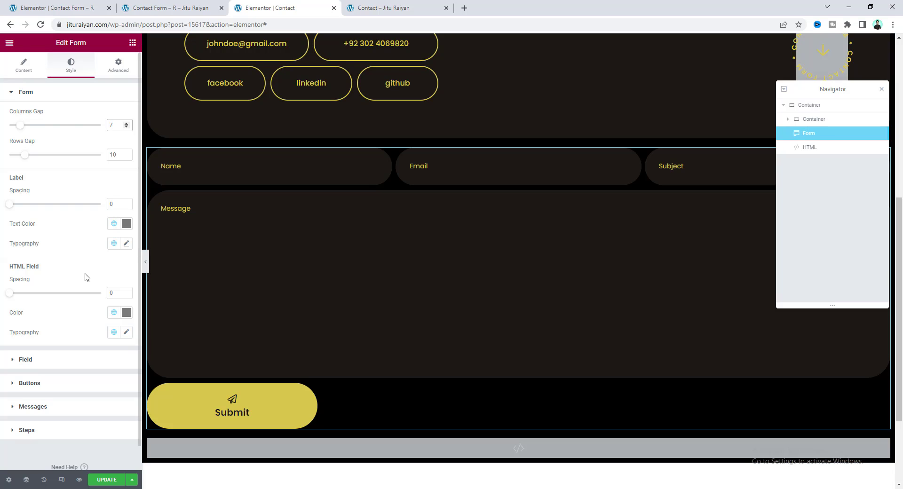
left_click(145, 262)
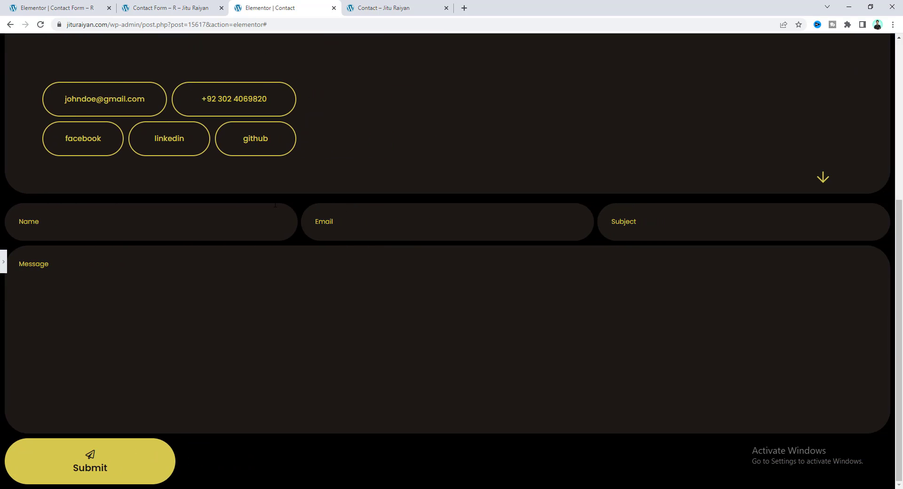
left_click(4, 262)
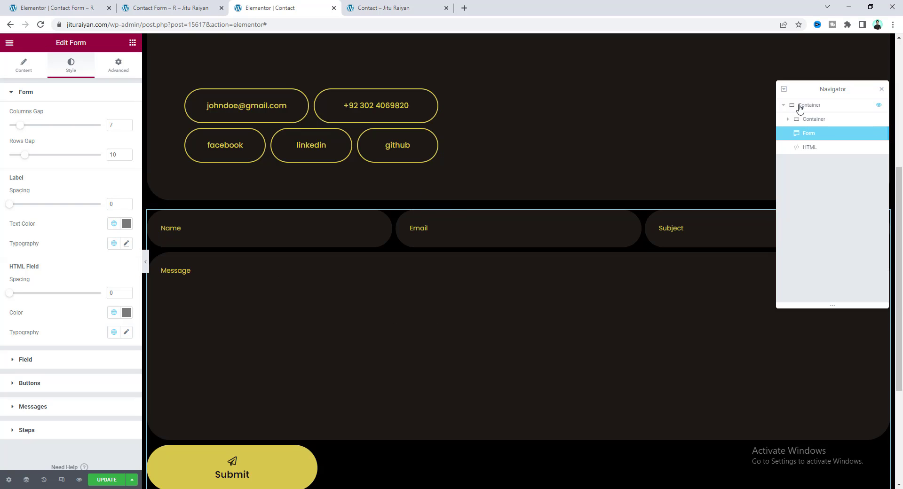
Step: Set the gap between elements of the outermost container to 10 px and update the page
left_click(809, 106)
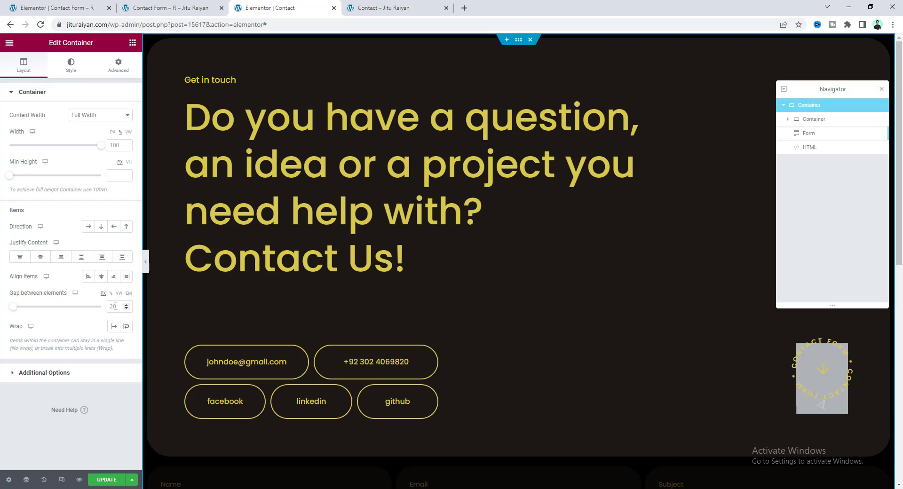
type("10")
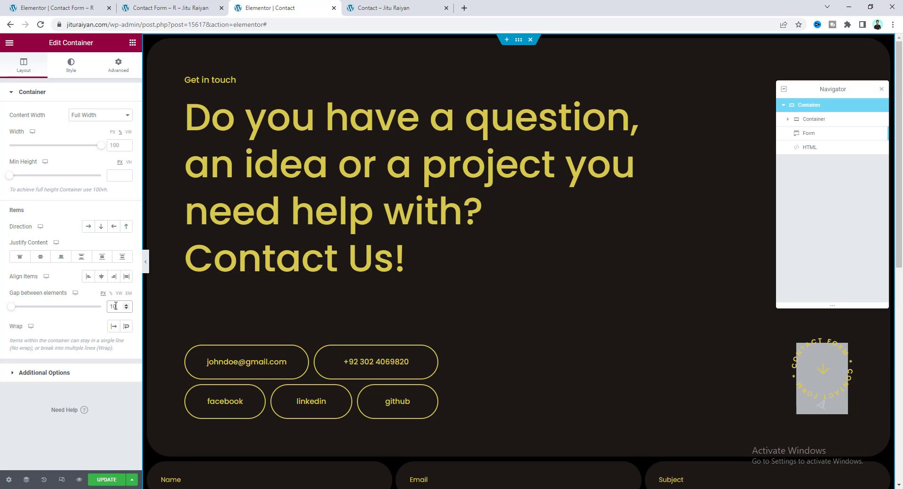
scroll(425, 352, "down", 4)
left_click(107, 480)
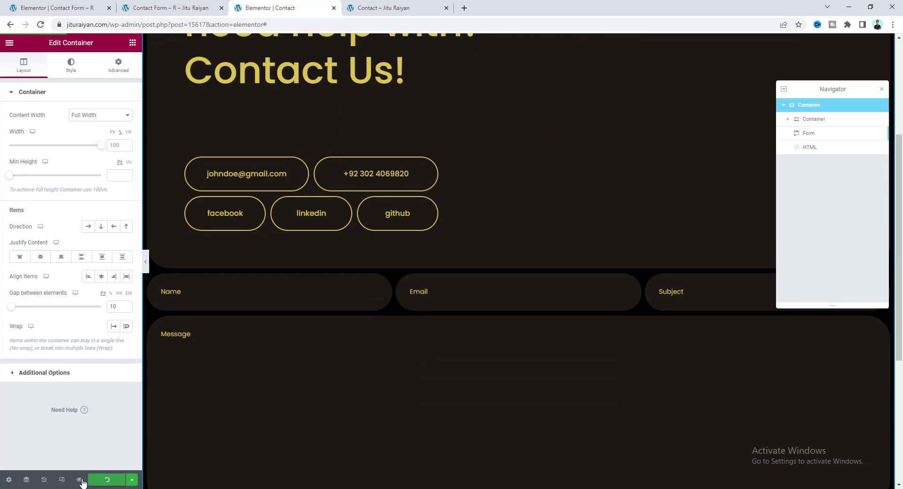
Step: Preview the live page and submit the empty contact form to check its validation messages
left_click(79, 480)
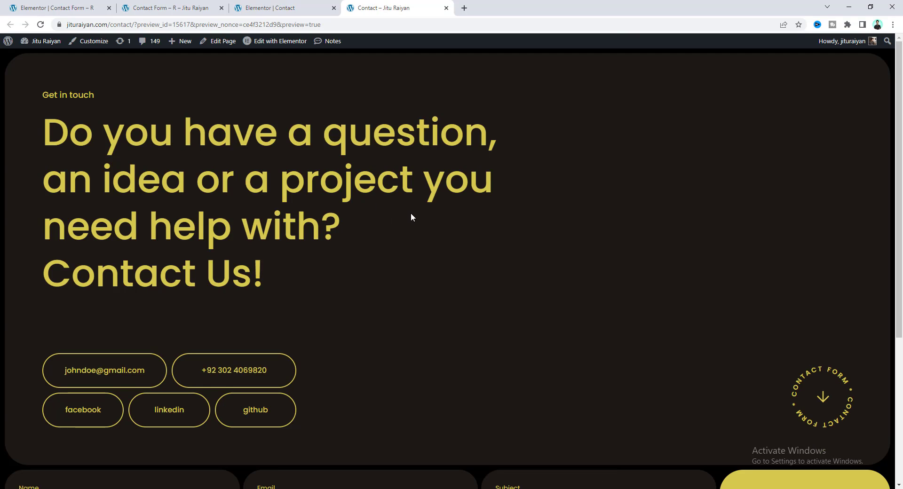
scroll(450, 240, "down", 5)
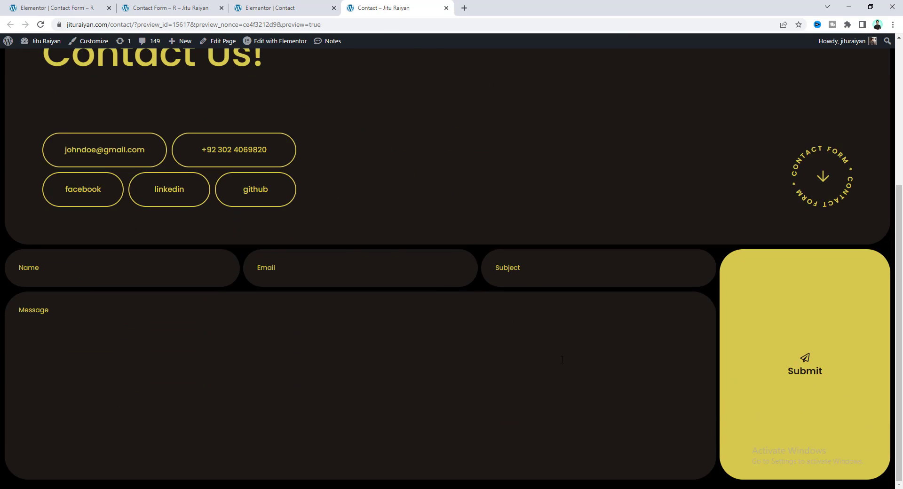
left_click(799, 339)
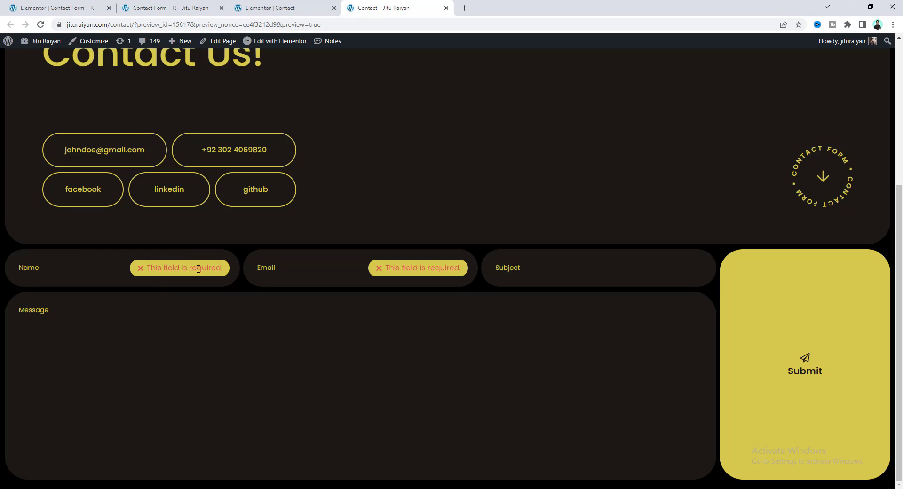
Step: Back in the page editor, set the form's success, error and inline message colors to the global Brown
left_click(272, 8)
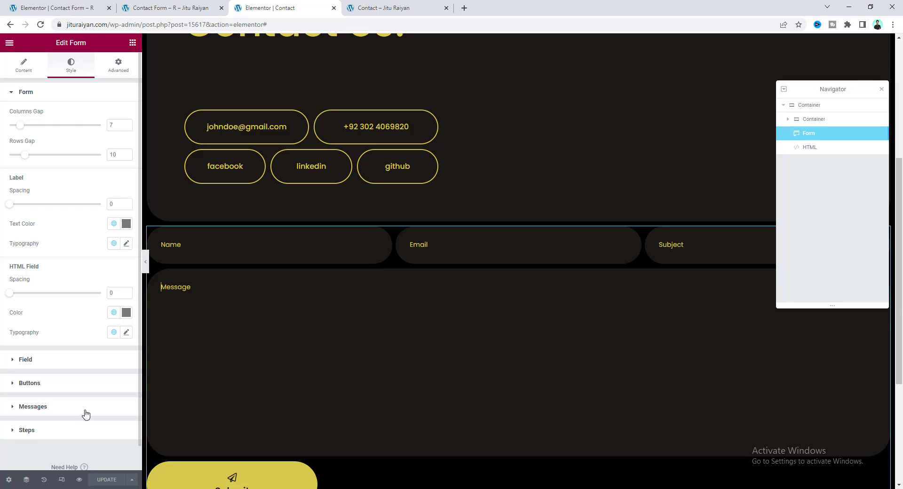
left_click(85, 411)
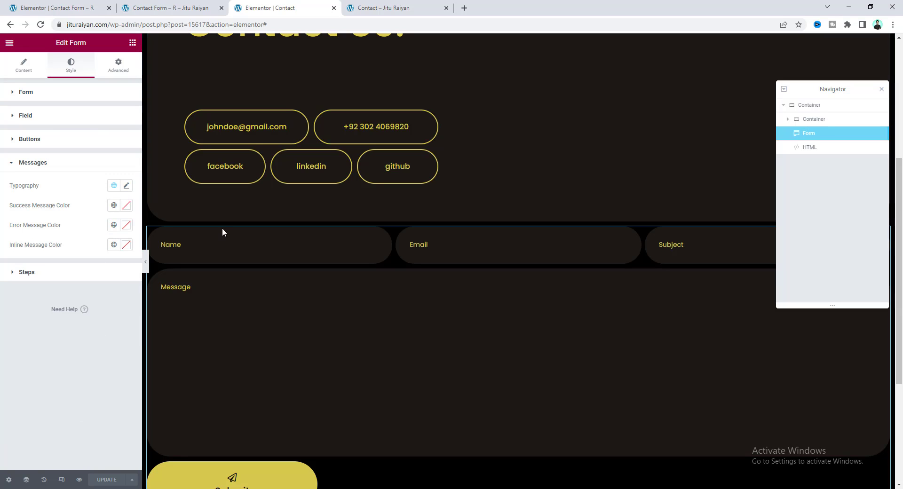
left_click(114, 205)
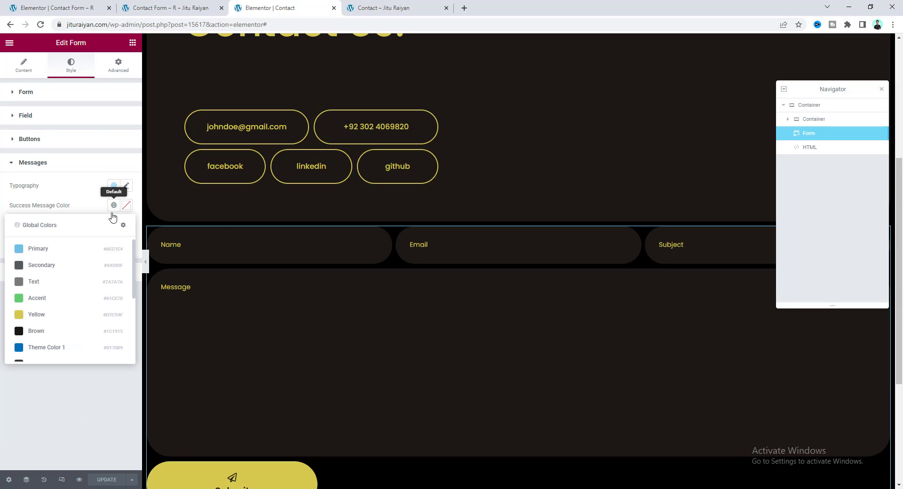
left_click(68, 328)
left_click(113, 225)
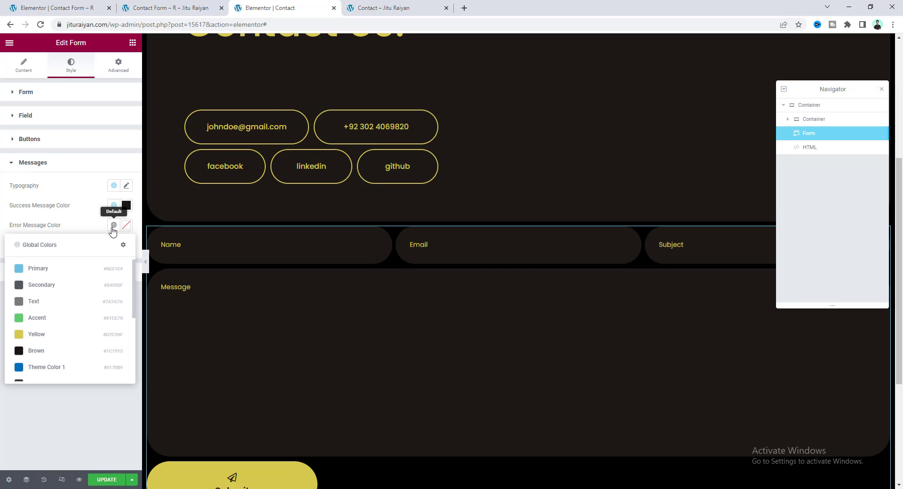
left_click(56, 351)
left_click(114, 245)
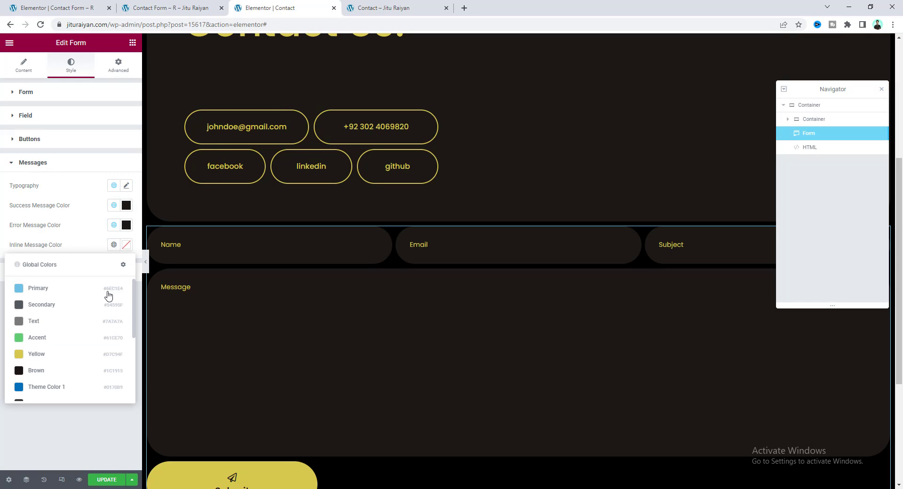
left_click(82, 371)
Step: Set the form messages' font size to 14 px, change their font weight, and submit the empty form on the live page
left_click(126, 185)
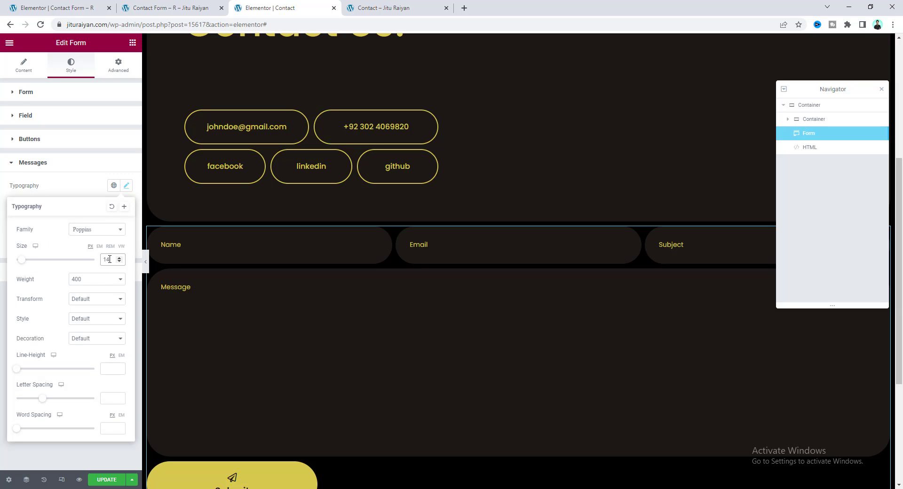
left_click(97, 279)
left_click(95, 317)
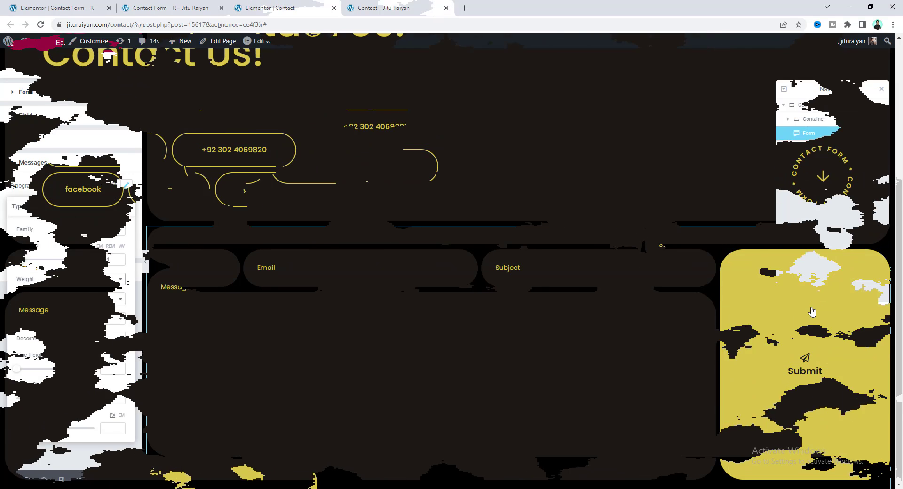
left_click(813, 311)
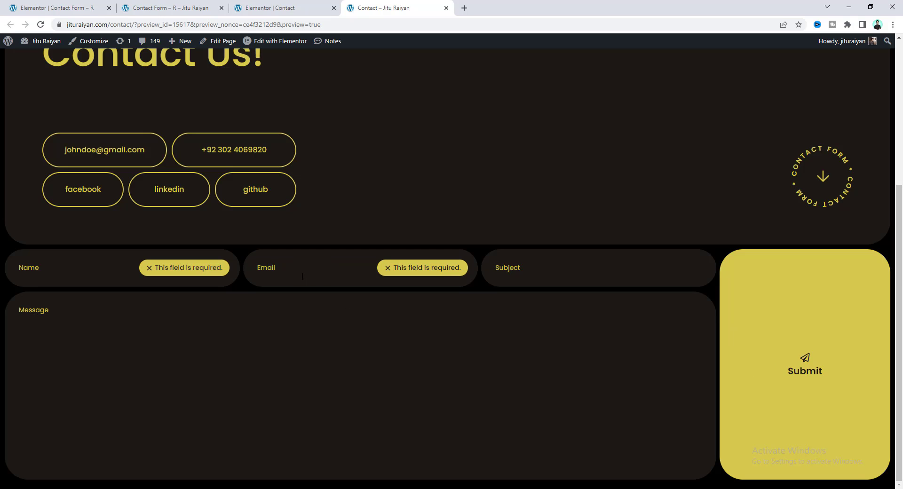
Step: Open the form's custom CSS in the editor and examine the primary and secondary color variables and the two error message texts
left_click(283, 8)
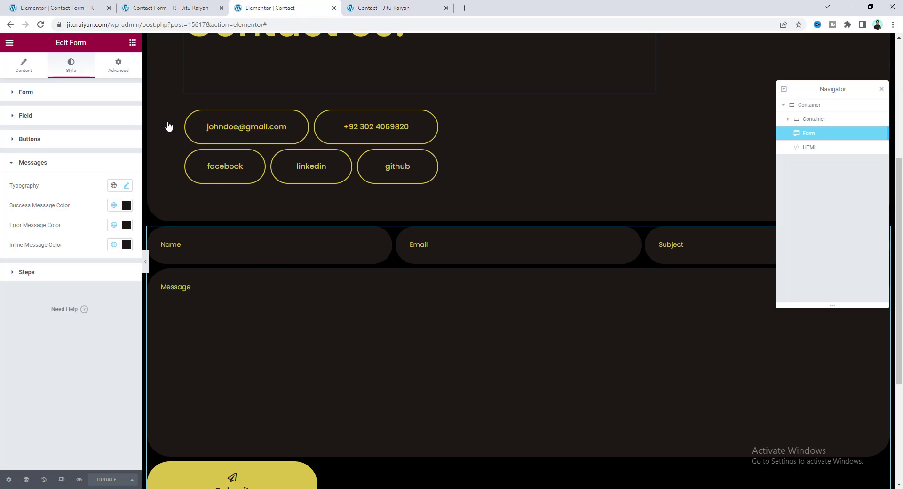
left_click(118, 66)
scroll(127, 282, "down", 5)
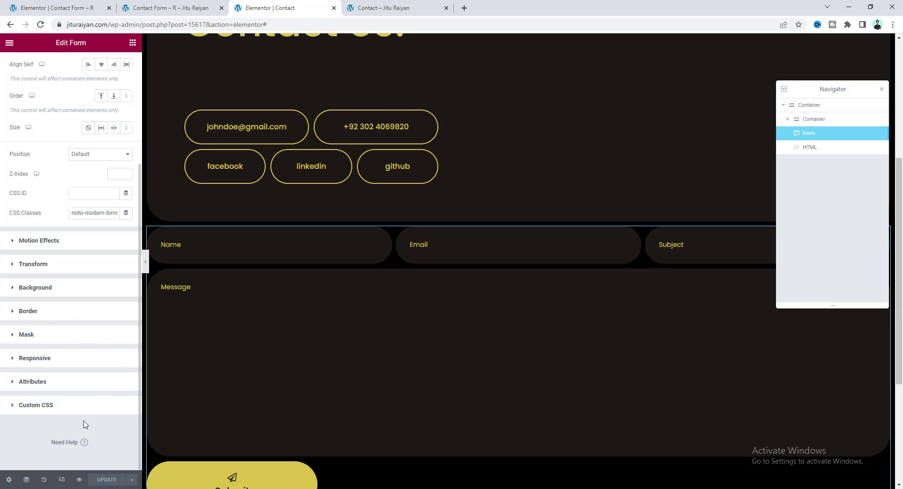
left_click(85, 410)
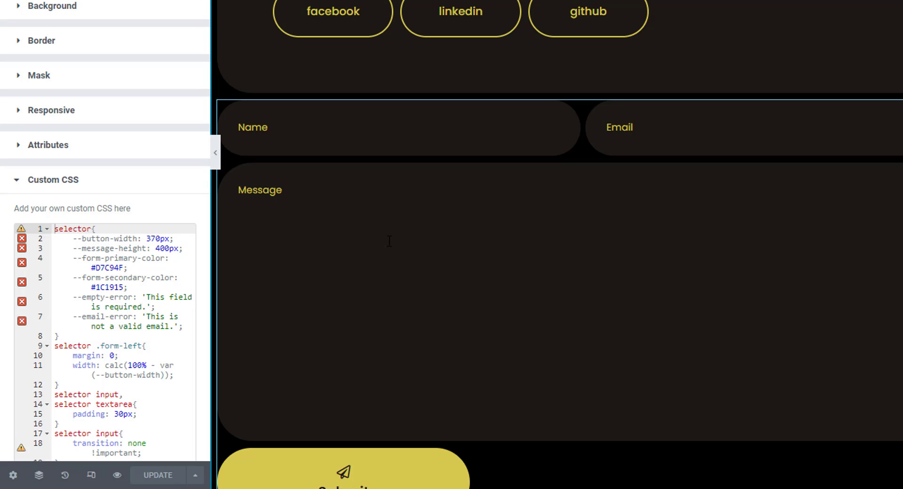
double_click(111, 267)
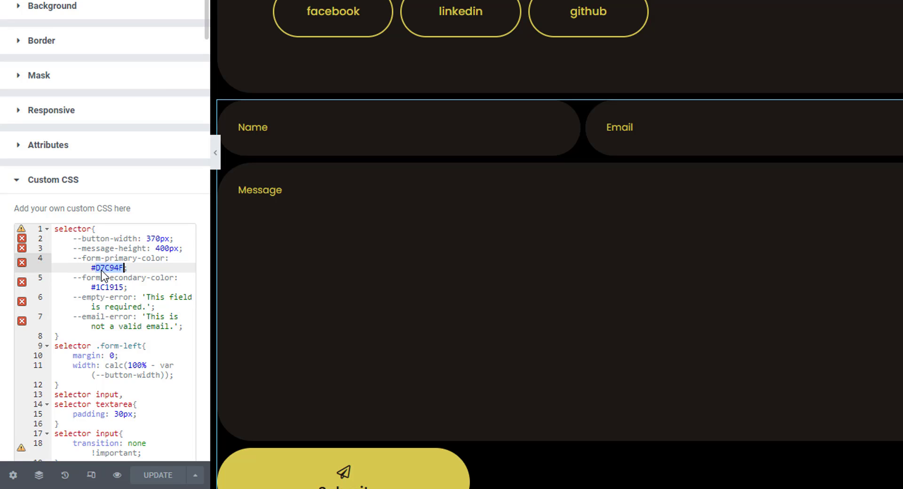
left_click(107, 287)
double_click(107, 287)
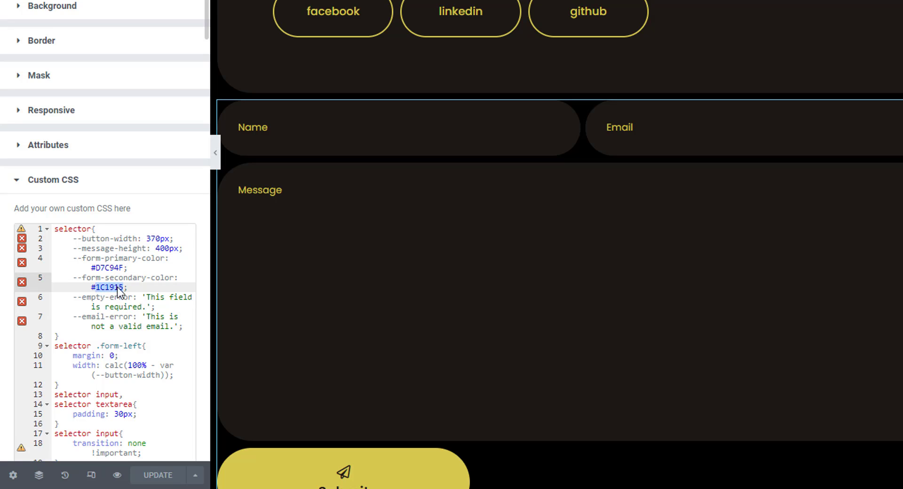
left_click(111, 287)
left_click_drag(148, 295, 150, 306)
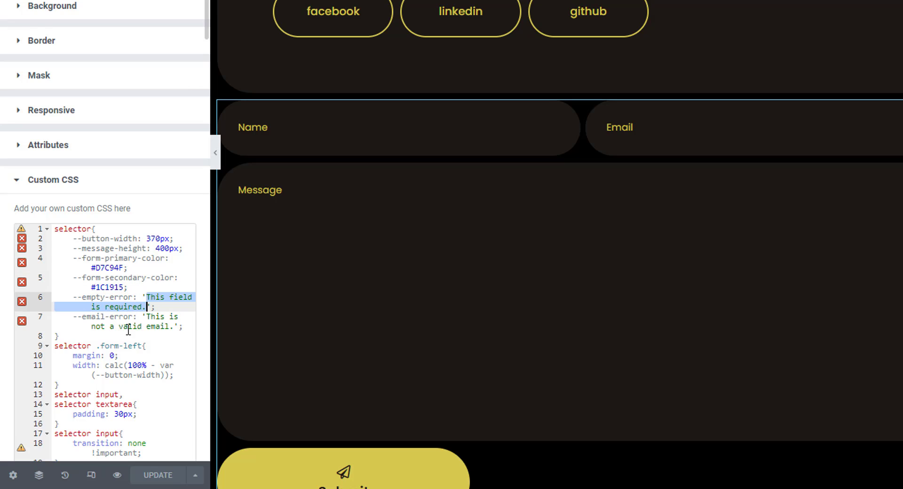
left_click_drag(147, 316, 175, 326)
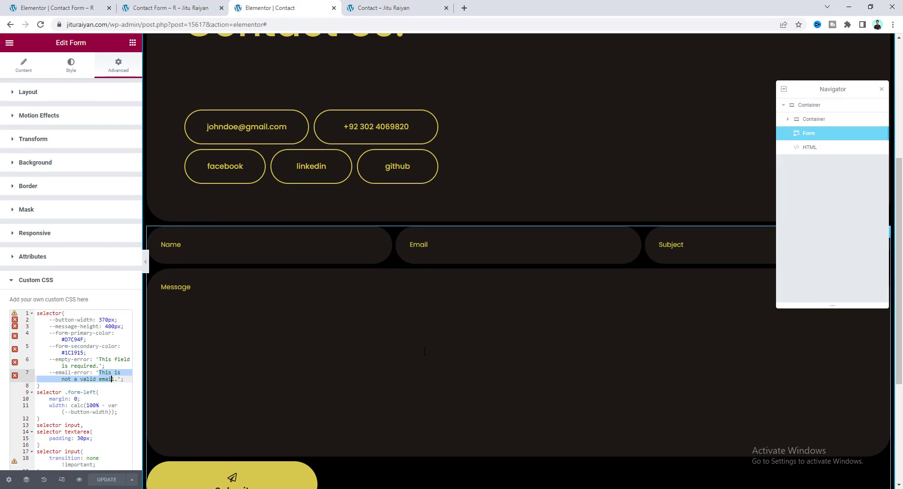
Step: In the tablet view, set the font size of the main "Do you have a question" heading to 50 px
scroll(405, 378, "up", 5)
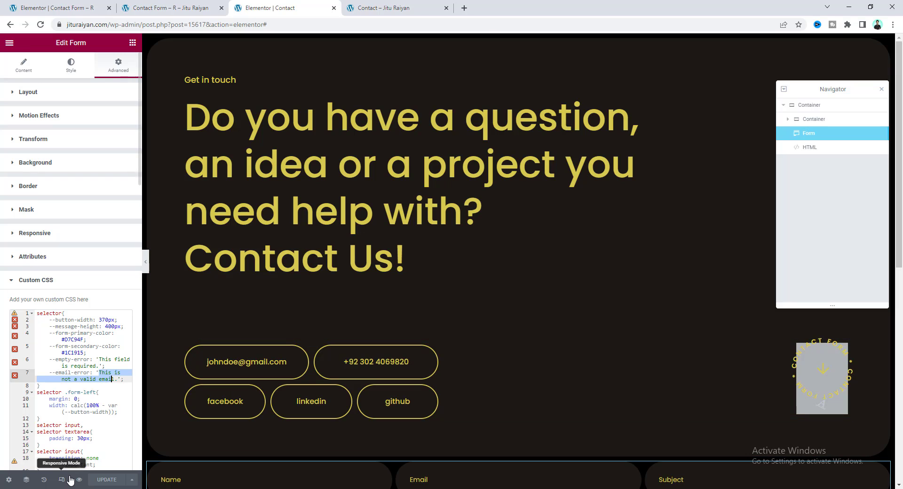
left_click(64, 480)
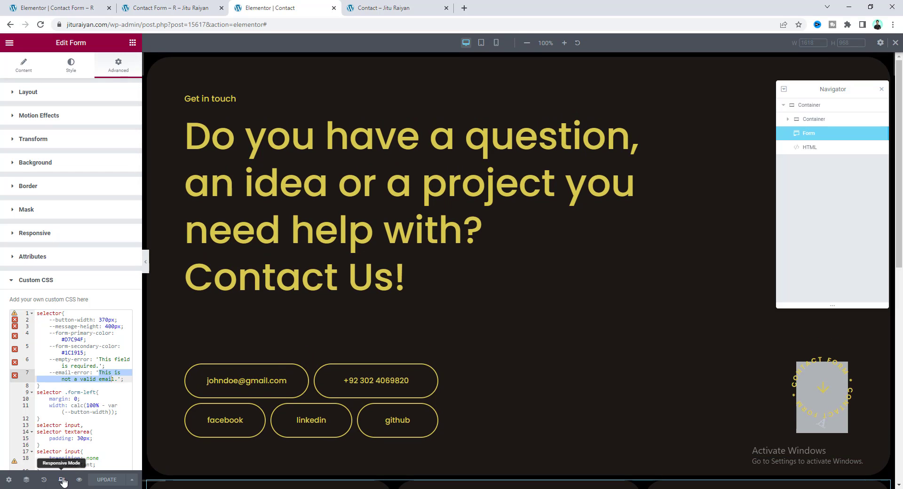
left_click(481, 43)
scroll(409, 260, "up", 8)
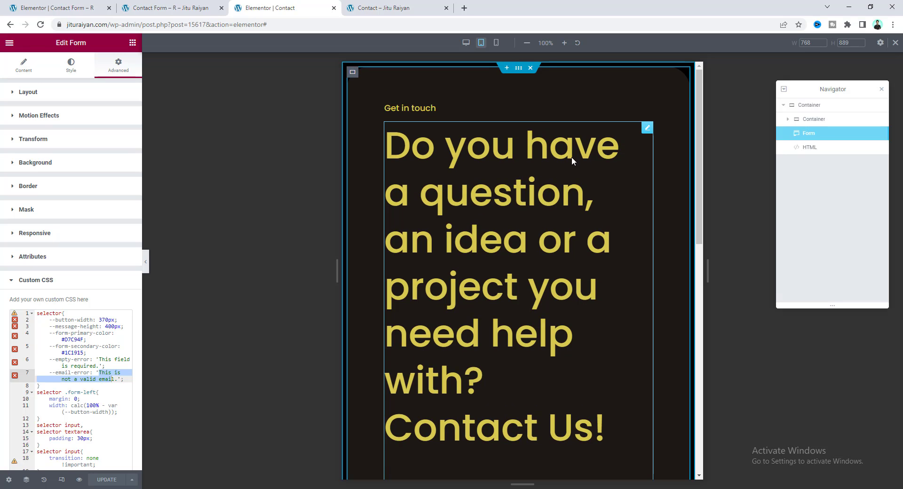
left_click(588, 216)
left_click(126, 135)
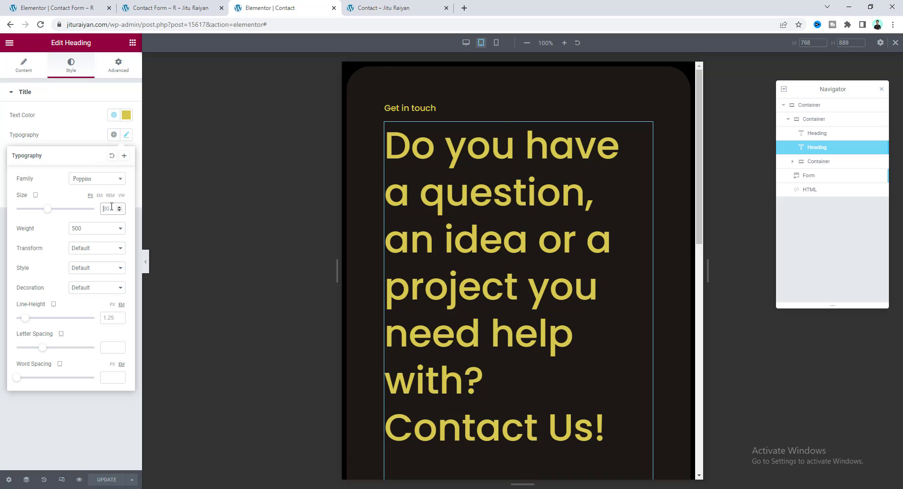
type("50")
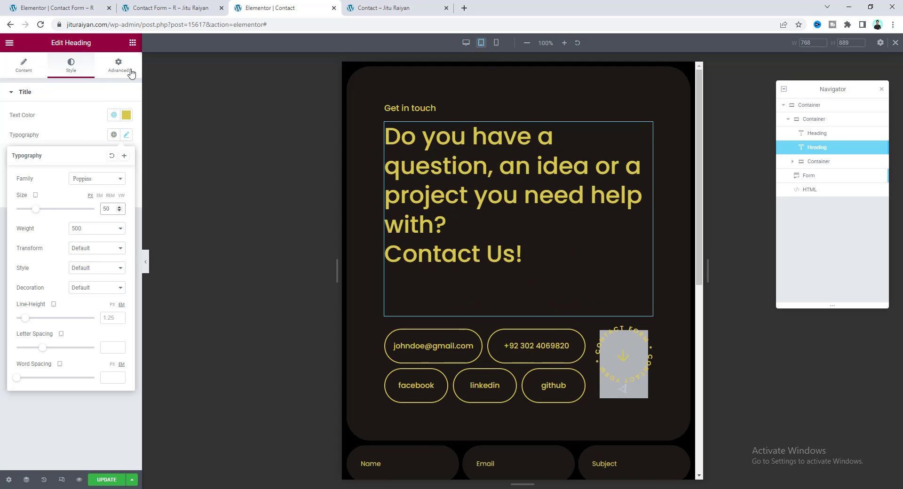
Step: Unlink the main heading's margins in the tablet view and set its bottom margin to 50 px
left_click(131, 73)
left_click(119, 127)
left_click(62, 126)
type("50")
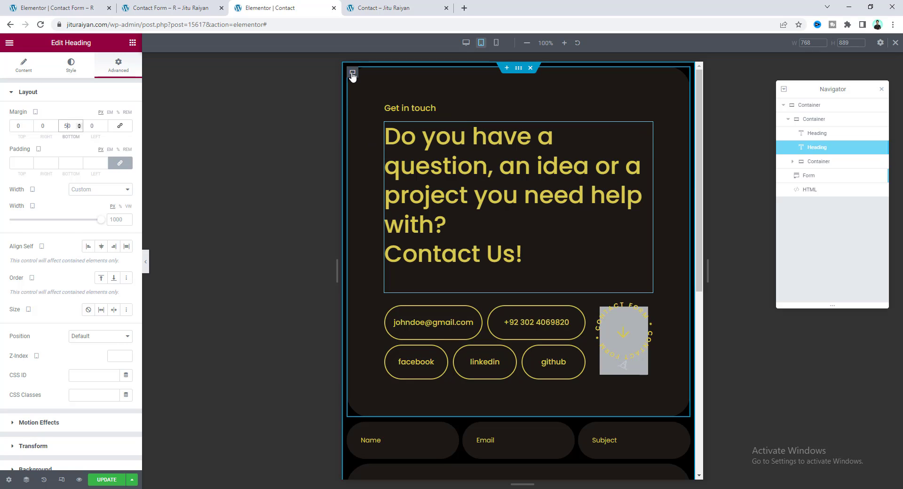
Step: Set the padding of the container around the headings and contact buttons to 40 px on all sides for tablet
left_click(352, 73)
left_click(118, 66)
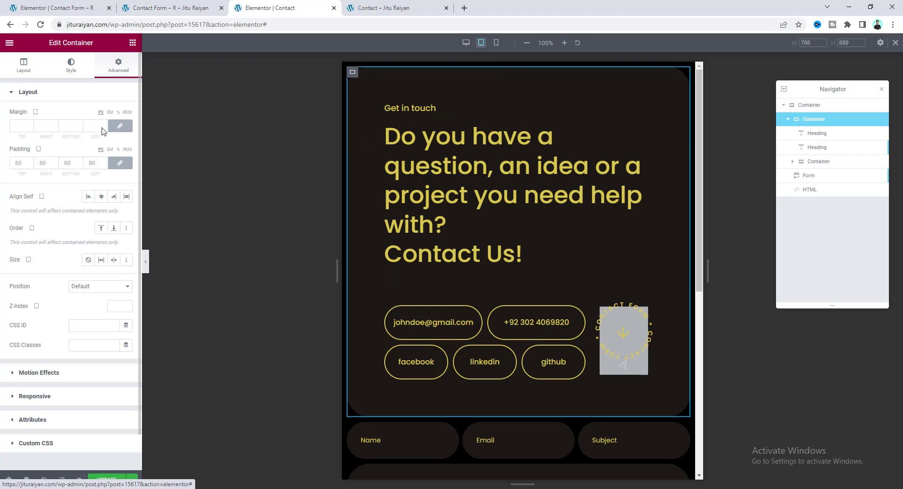
type("40")
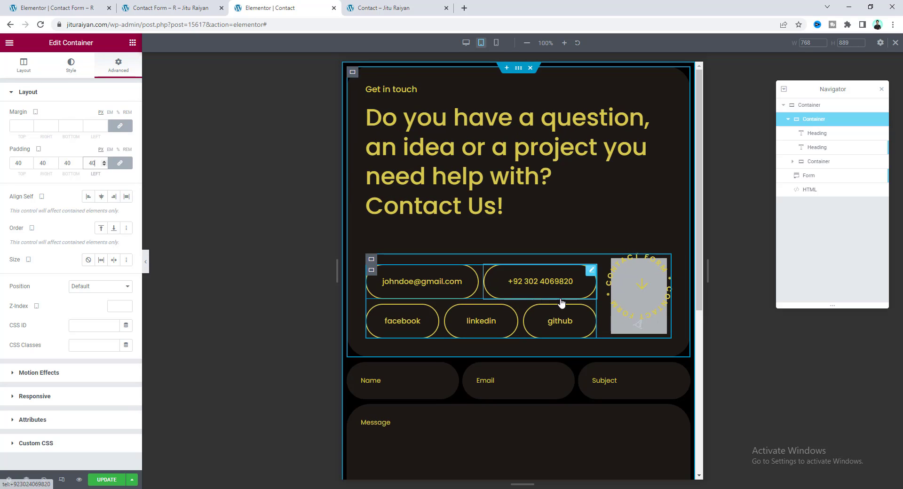
Step: Set the email button's custom width to 55% in the tablet view
left_click(453, 289)
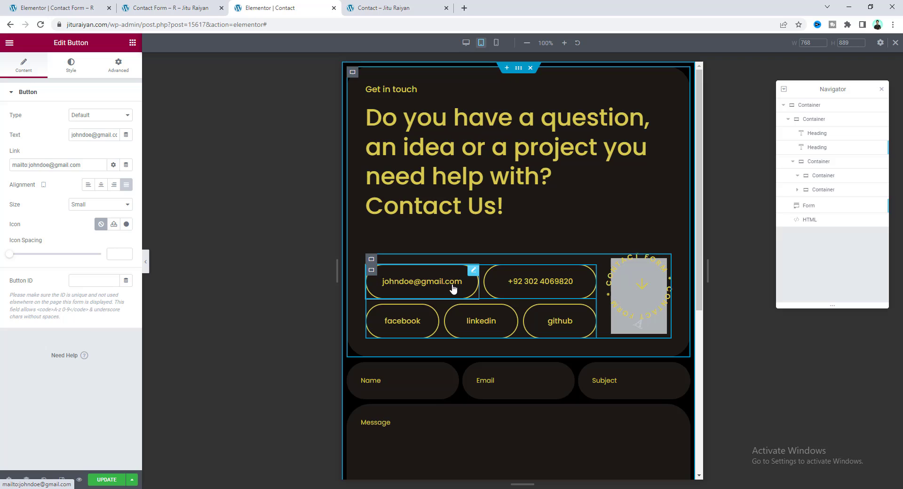
left_click(118, 66)
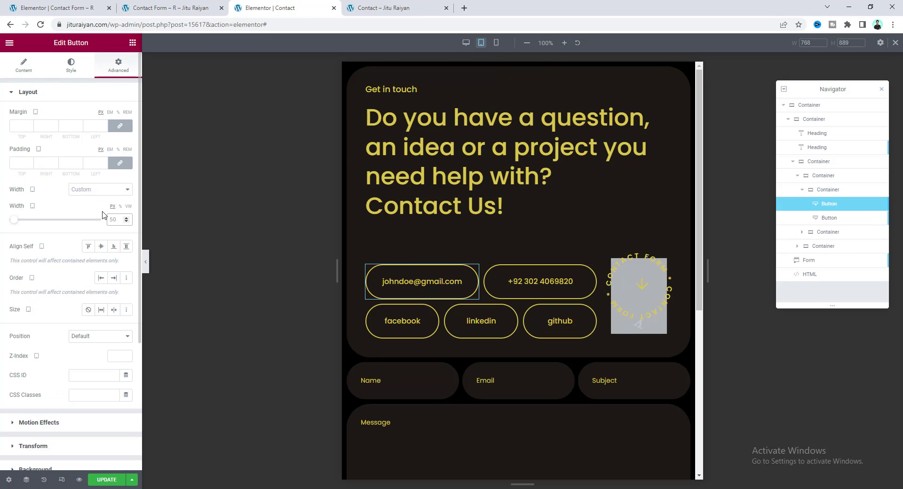
left_click(121, 207)
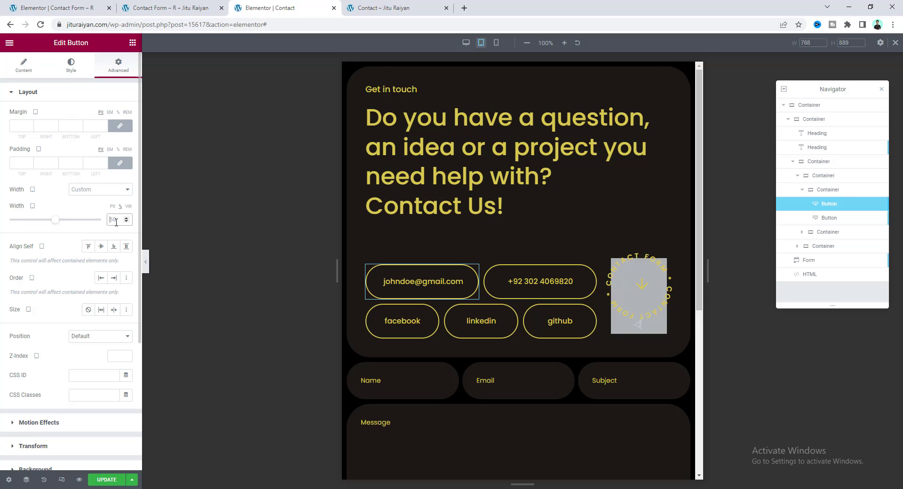
type("55")
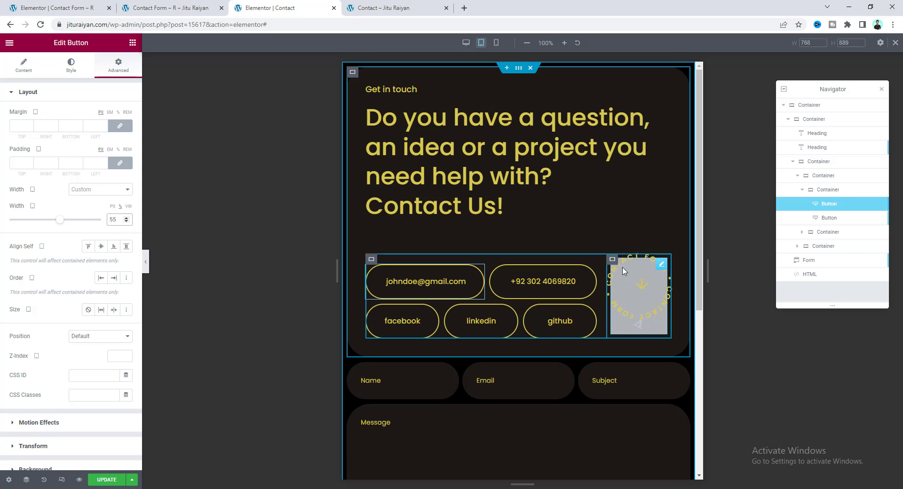
Step: Set the size of the circular "CONTACT FORM" text path to 110 px for tablet
left_click(620, 271)
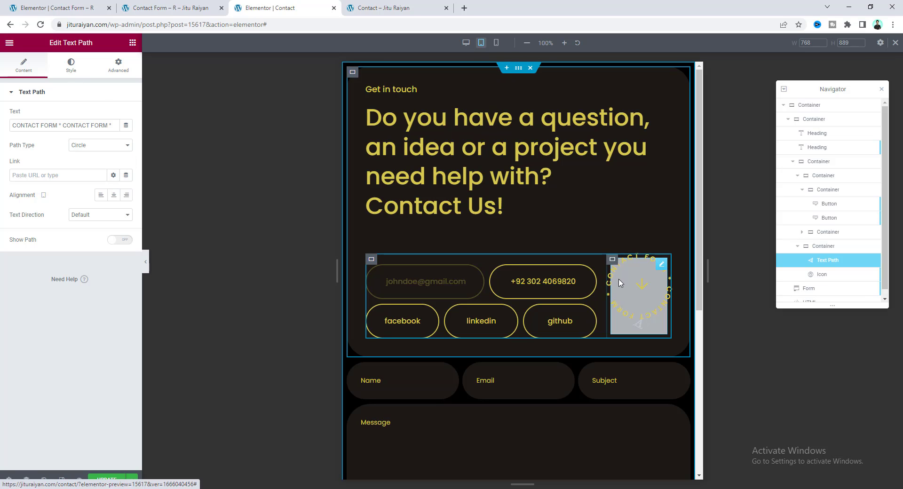
left_click(71, 67)
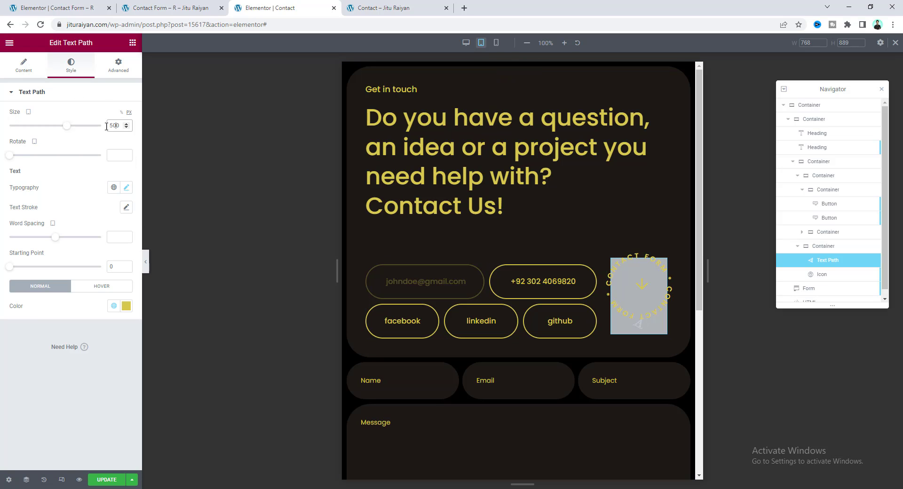
type("110")
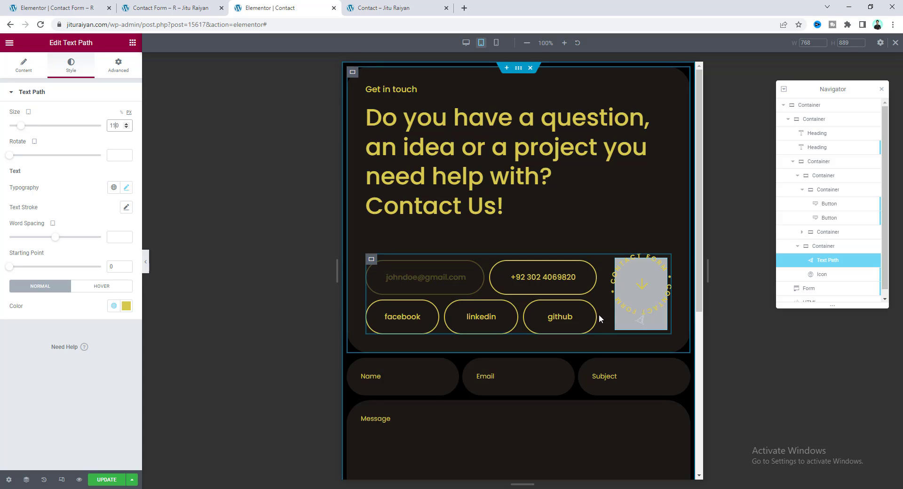
Step: Set the font size of the form's Submit button to 16 px in the tablet view
scroll(478, 306, "down", 3)
scroll(478, 311, "down", 2)
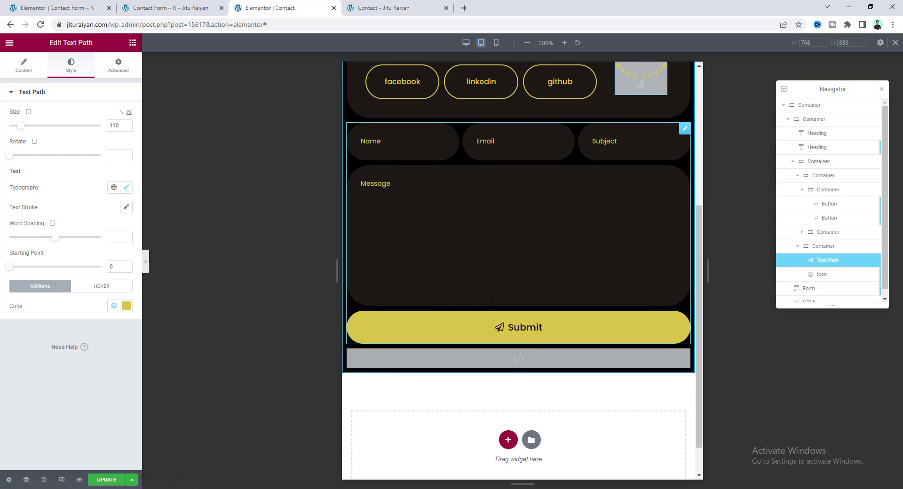
left_click(490, 301)
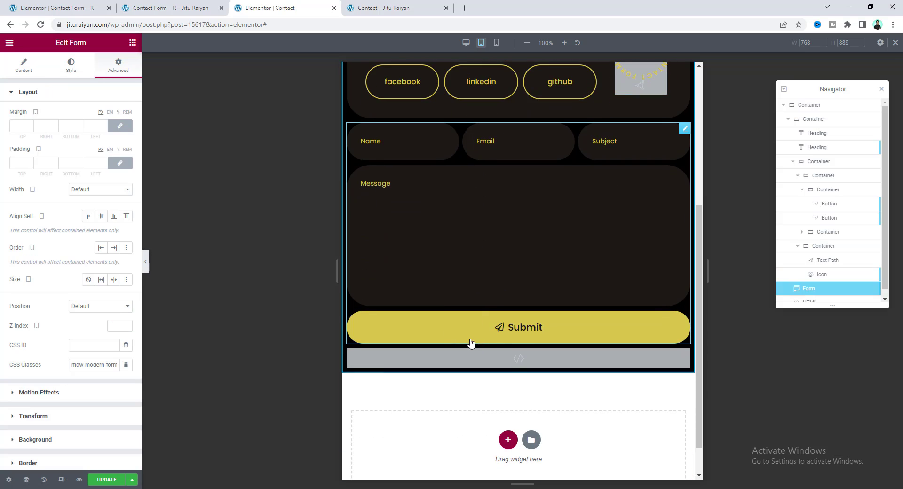
left_click(68, 71)
scroll(92, 334, "down", 1)
left_click(29, 358)
left_click(126, 162)
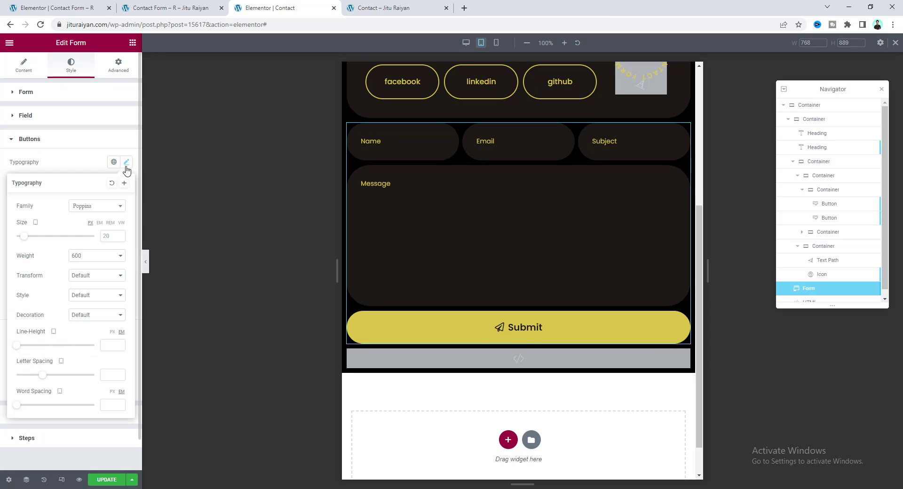
left_click(107, 236)
type("16")
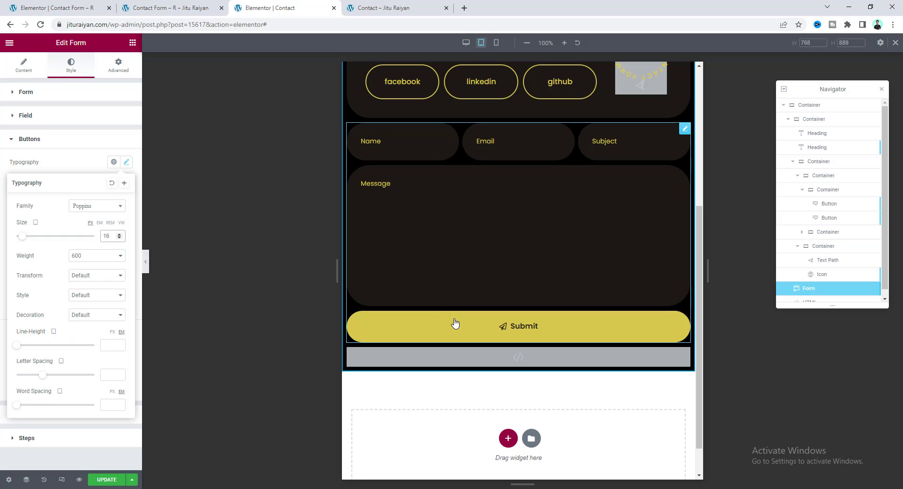
Step: Switch to the mobile view and set the main heading's font size to 33 px
left_click(496, 43)
scroll(531, 190, "down", 5)
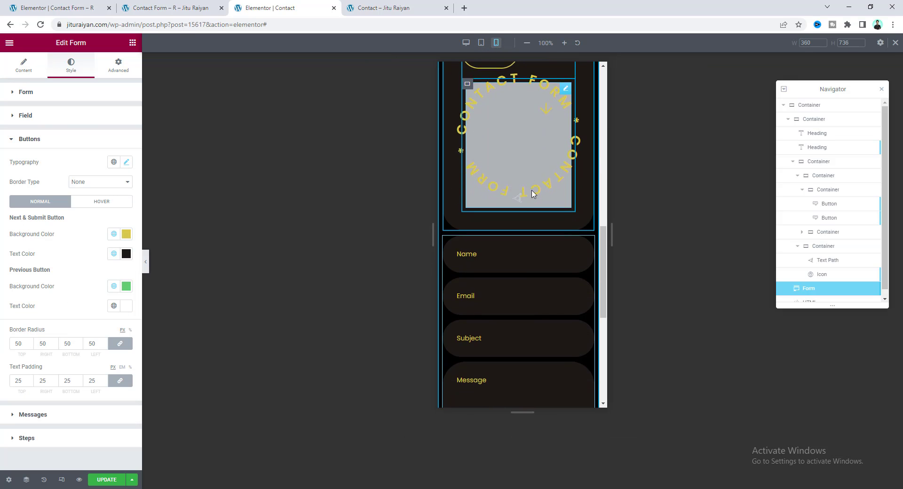
scroll(532, 190, "up", 10)
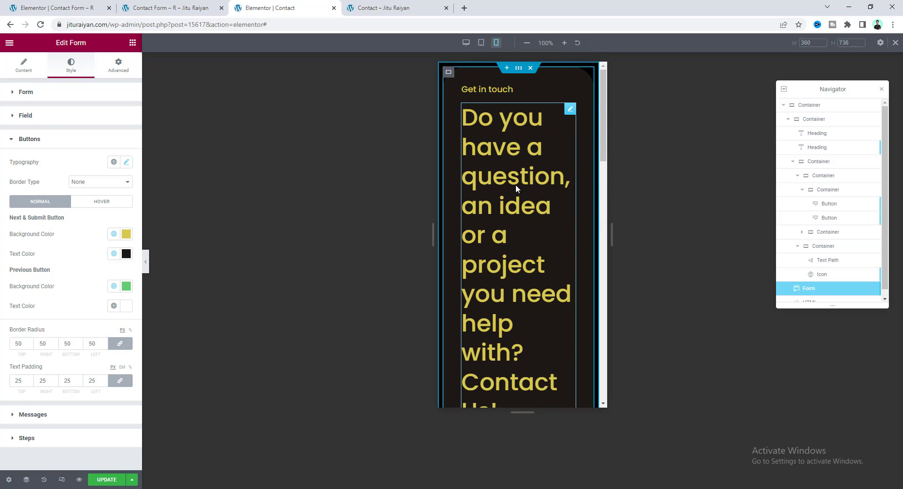
left_click(516, 185)
left_click(71, 65)
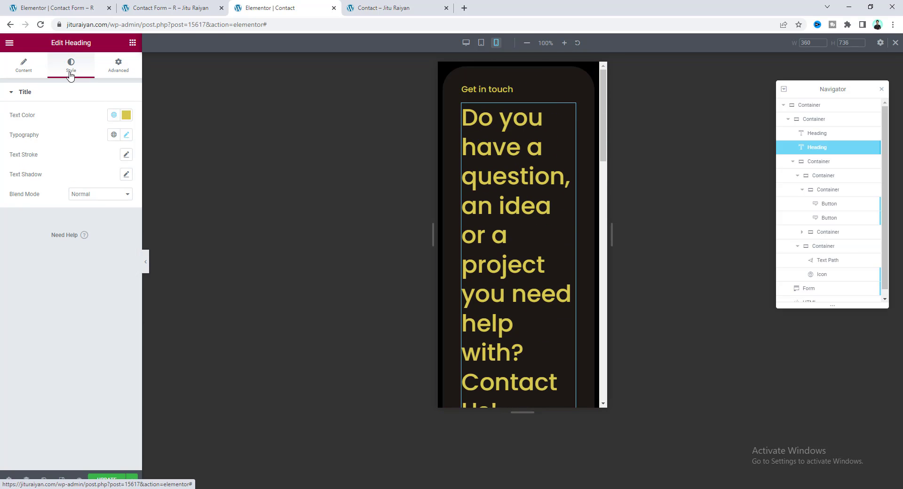
left_click(126, 135)
left_click(109, 209)
type("33")
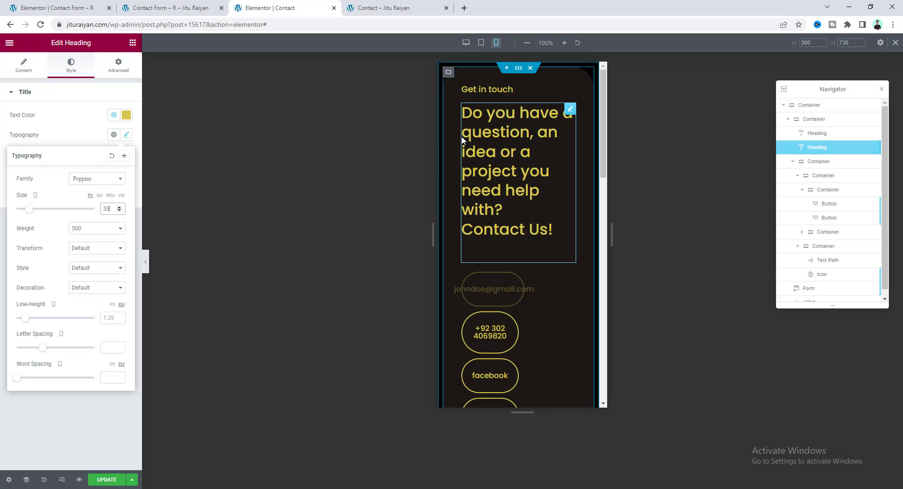
Step: Unlink the upper container's mobile padding and set 40 px at the top and 20 px on the other three sides
left_click(448, 74)
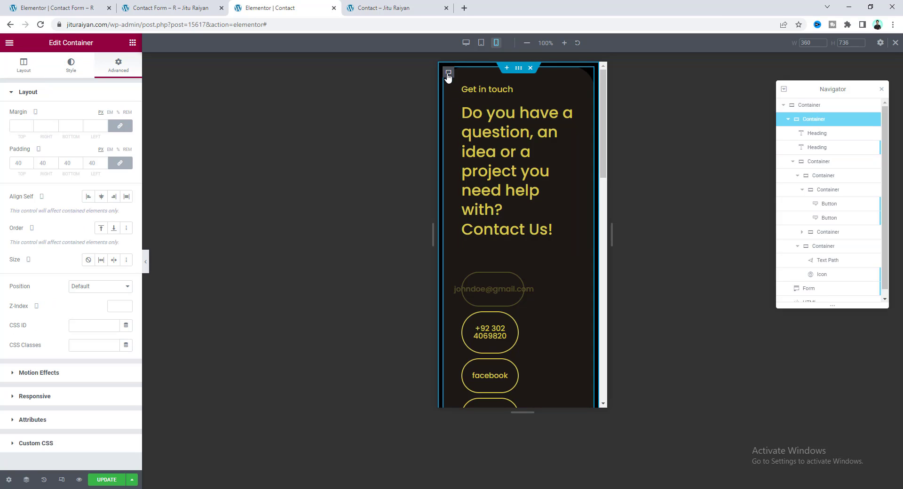
left_click(120, 164)
left_click_drag(18, 163, 3, 164)
type("40")
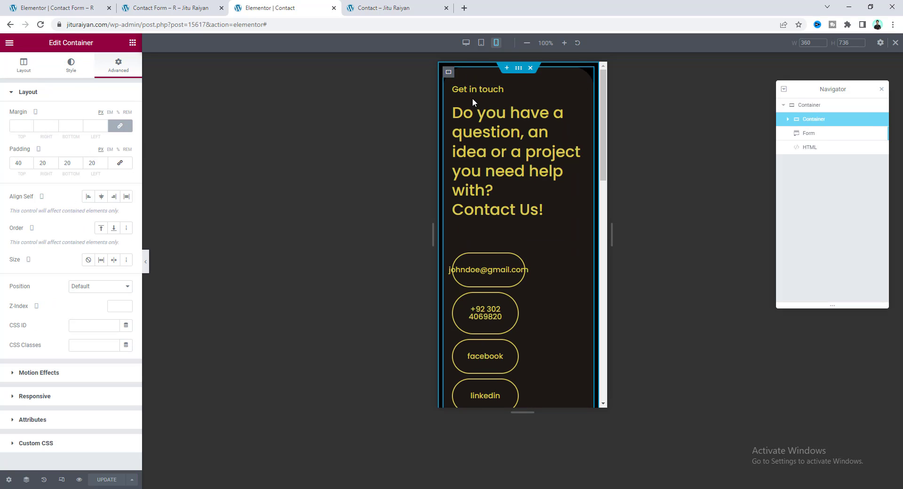
Step: Set the width of the email, phone, facebook, linkedin and github buttons to 100% in the mobile view
left_click(488, 275)
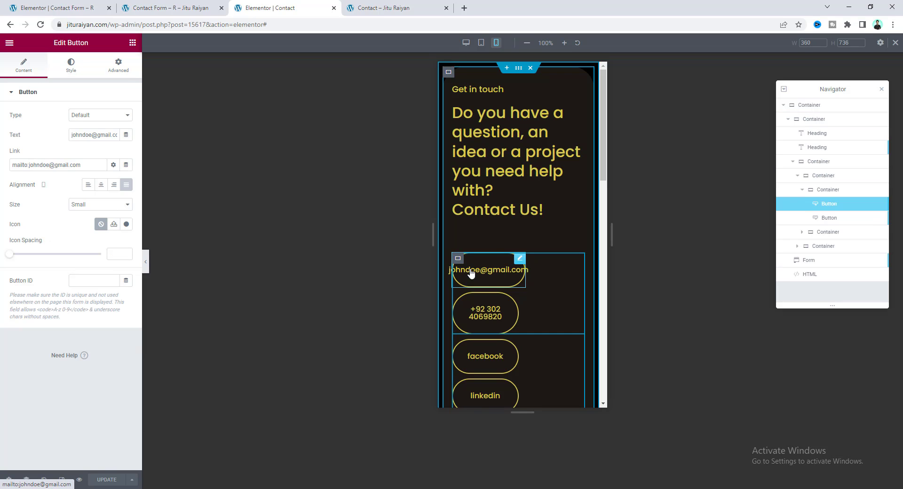
left_click(130, 70)
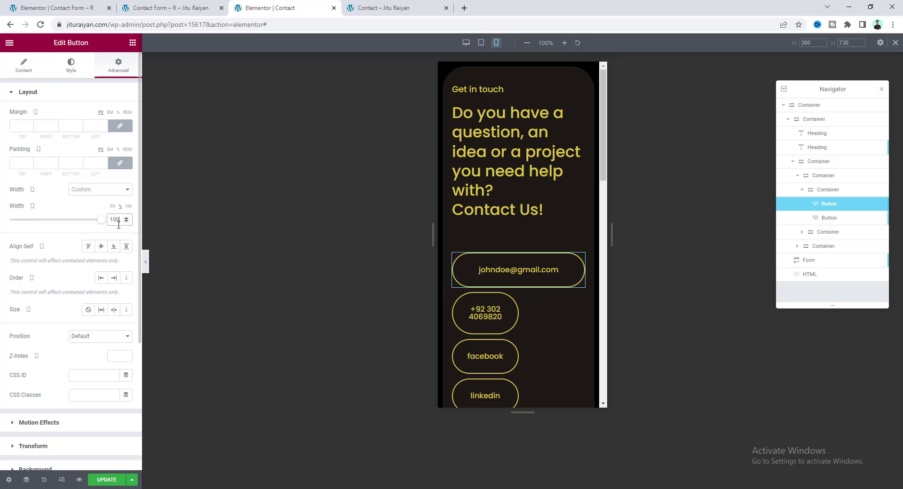
left_click(485, 313)
left_click(118, 65)
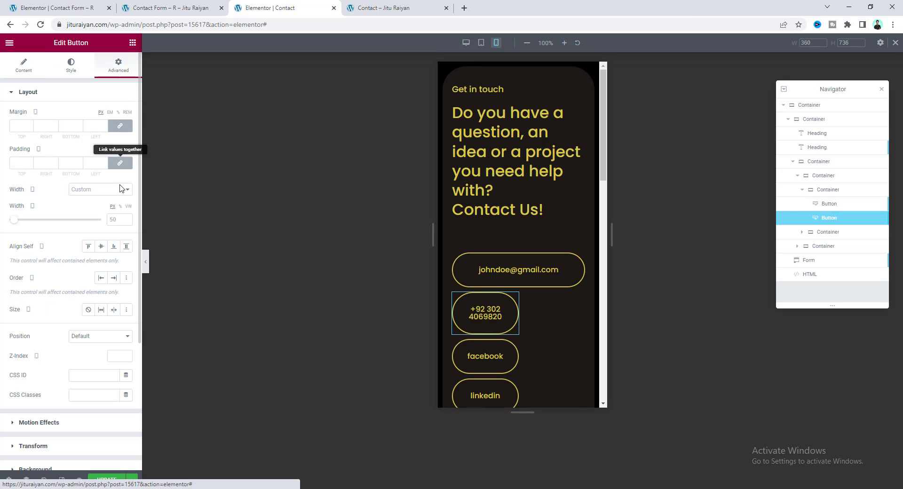
left_click(115, 219)
type("100")
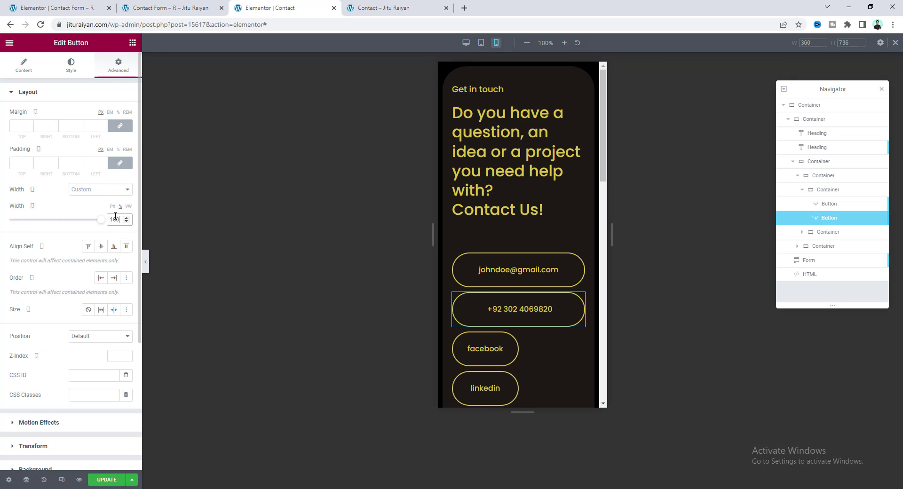
scroll(489, 322, "down", 1)
left_click(483, 311)
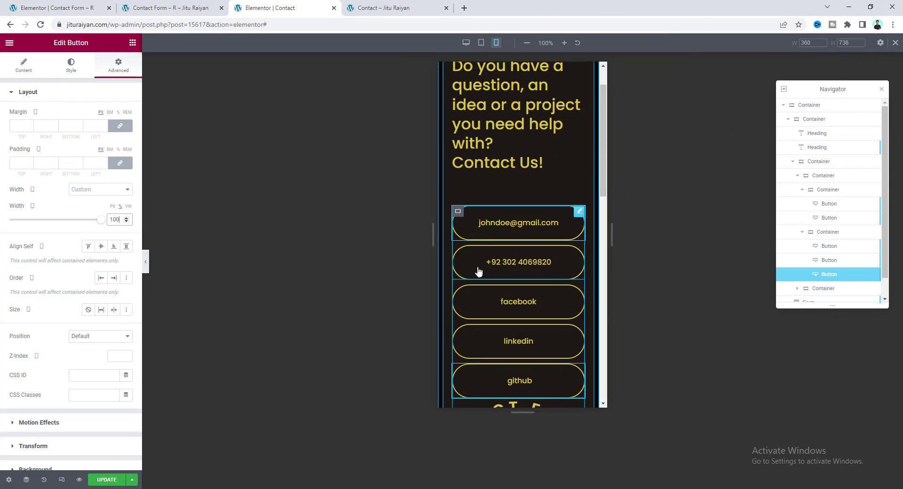
Step: Set the size of the circular "CONTACT FORM" text path to 110 px for mobile
scroll(489, 275, "down", 4)
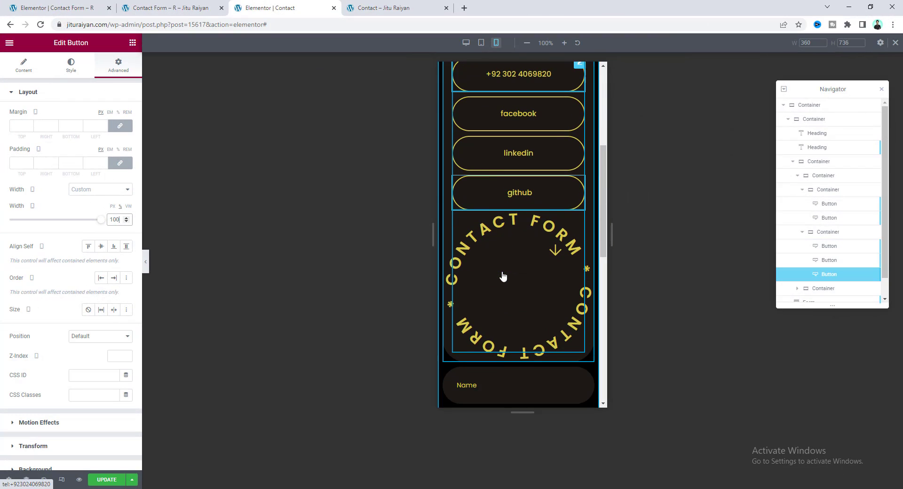
left_click(487, 252)
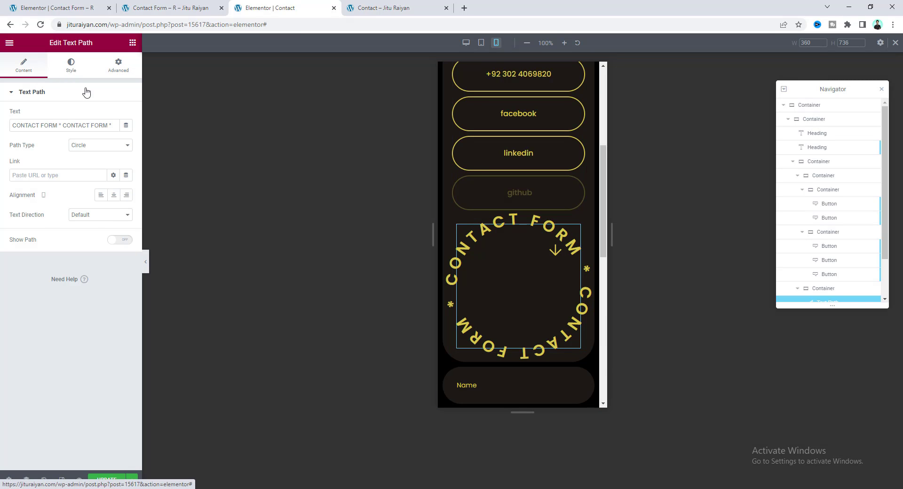
left_click(71, 66)
left_click_drag(117, 127, 100, 131)
type("110")
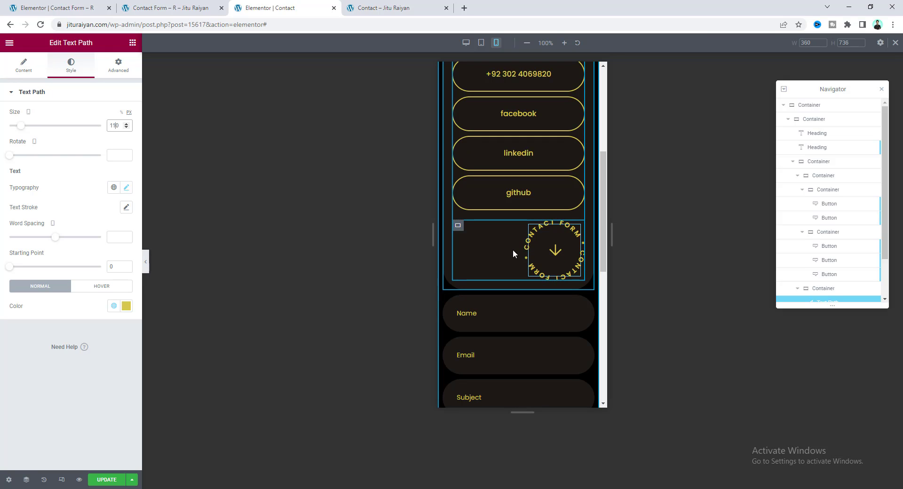
Step: Center-align the items in the badge container for mobile and give it a 50 px top and 15 px bottom margin
left_click(458, 226)
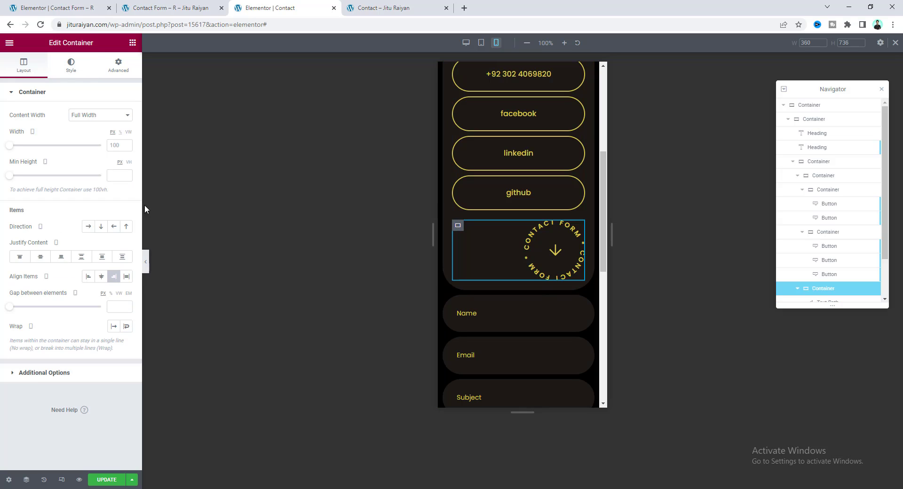
left_click(102, 278)
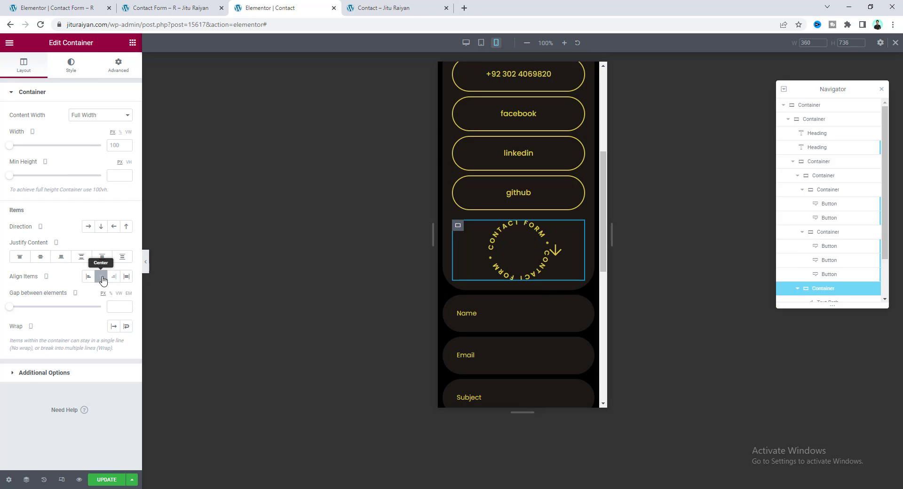
left_click(119, 67)
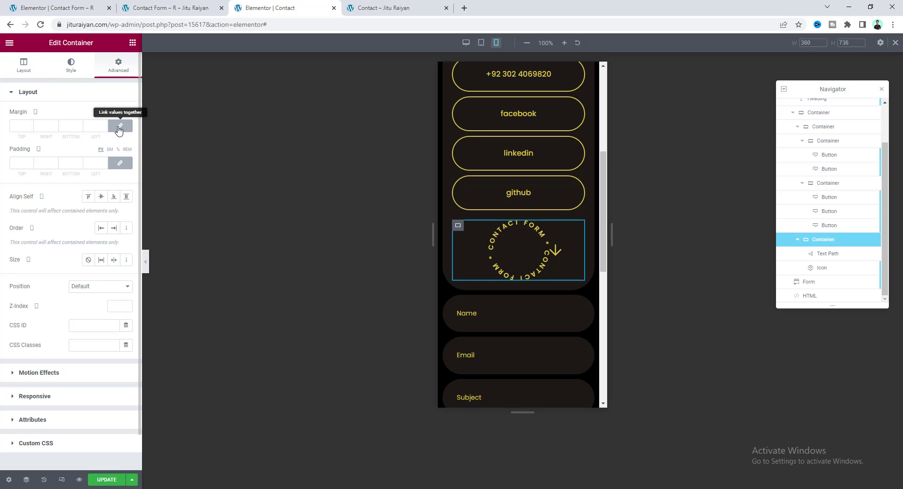
left_click(119, 126)
type("50")
double_click(68, 127)
type("15")
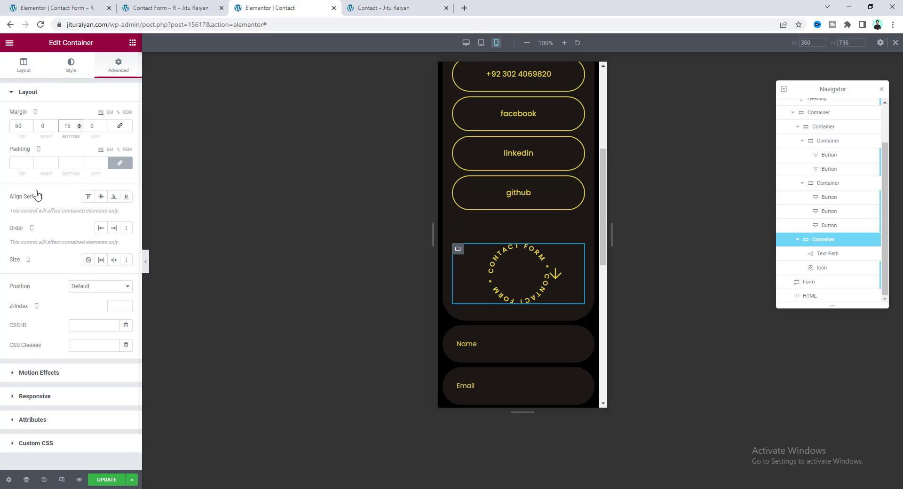
Step: Centre the arrow icon in the badge for mobile with a 50% horizontal offset and a 13 px X transform offset, and leave responsive mode
left_click(556, 277)
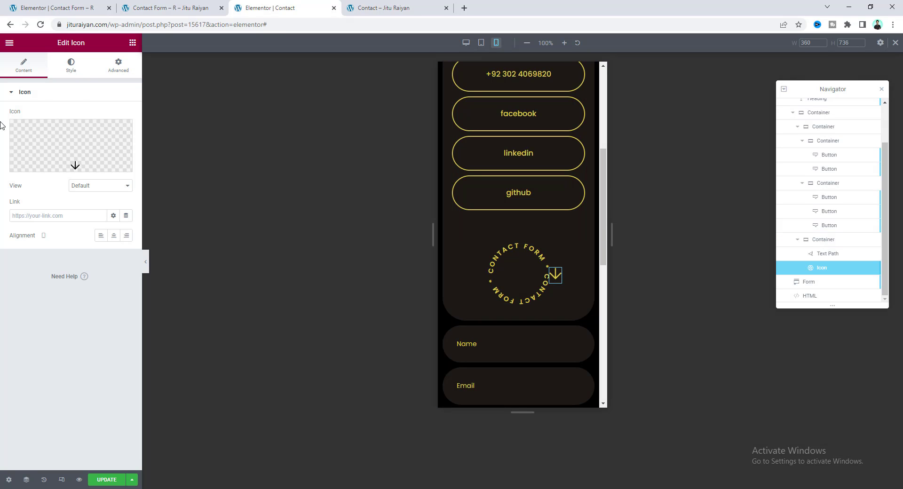
left_click(114, 70)
scroll(77, 349, "down", 2)
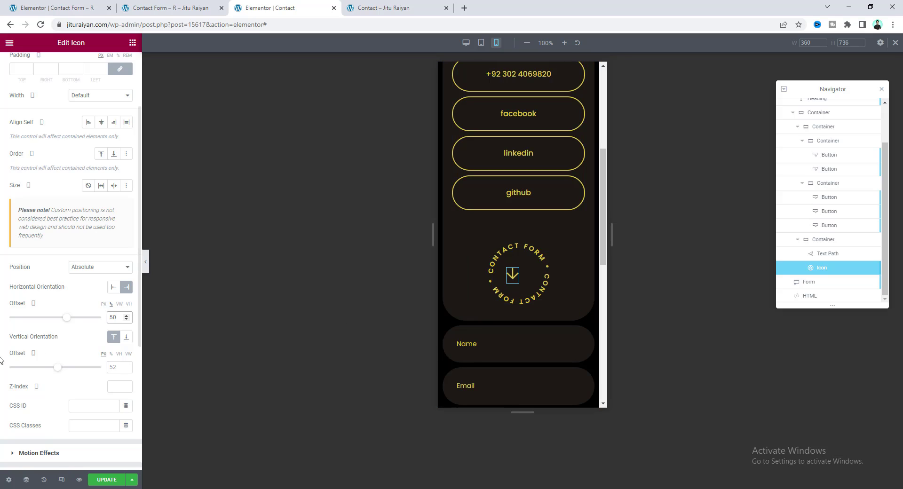
scroll(54, 335, "down", 4)
left_click(65, 298)
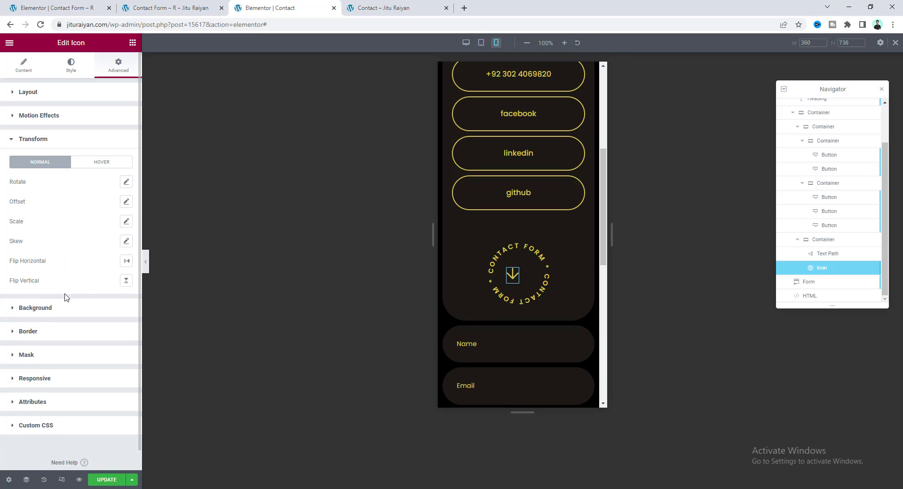
left_click(126, 202)
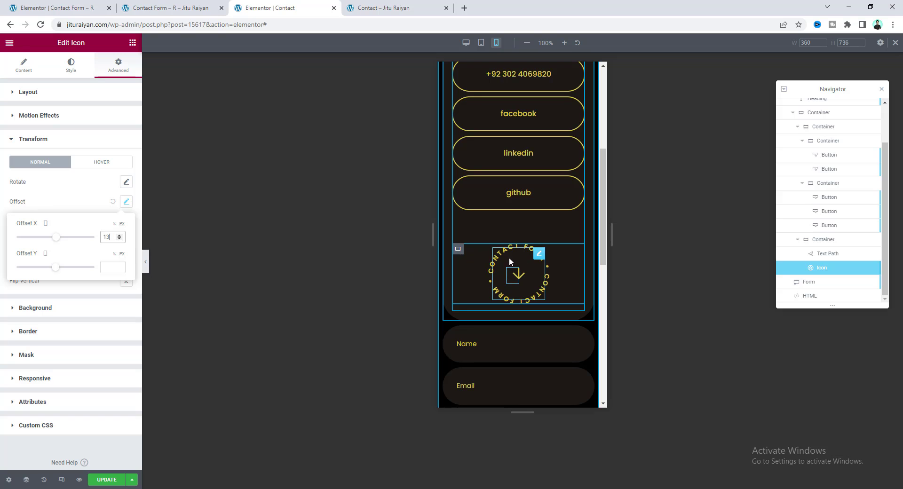
left_click(893, 43)
Step: Paste the copied rotation animation code into the custom CSS of the circular "CONTACT FORM" text path
scroll(800, 383, "up", 8)
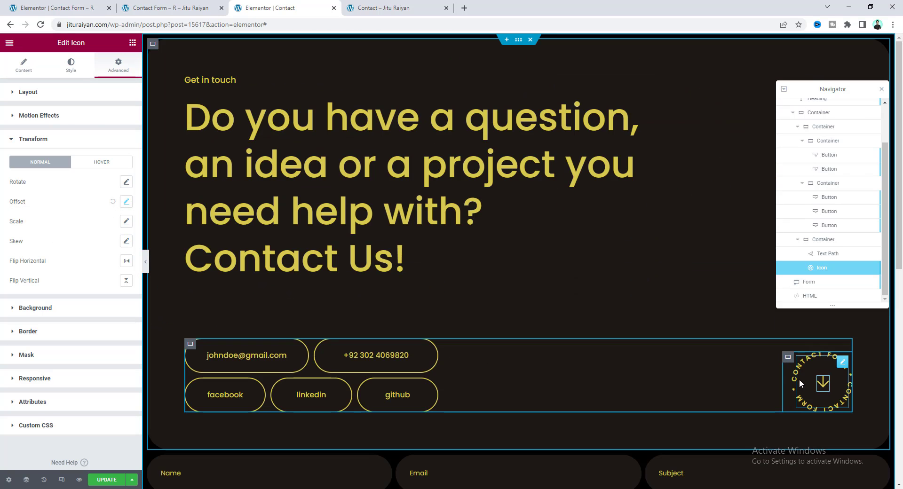
left_click(800, 379)
left_click(117, 69)
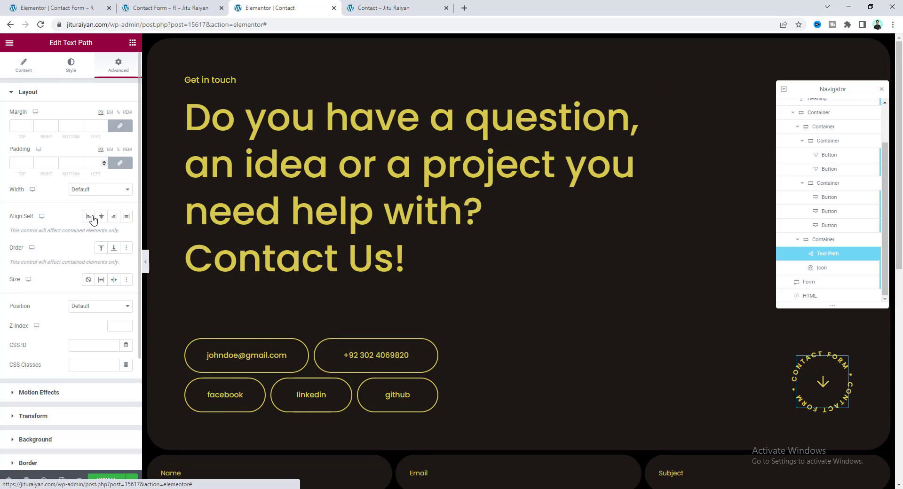
scroll(89, 207, "down", 5)
left_click(75, 403)
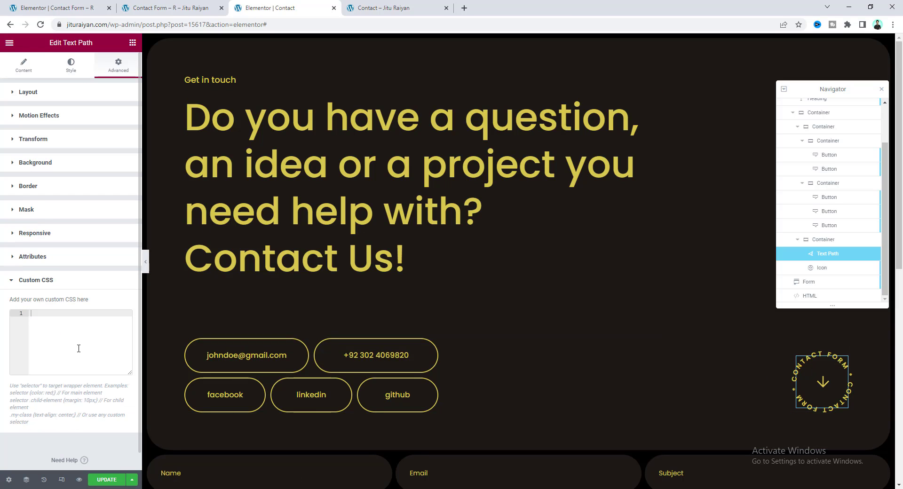
key("ctrl+v")
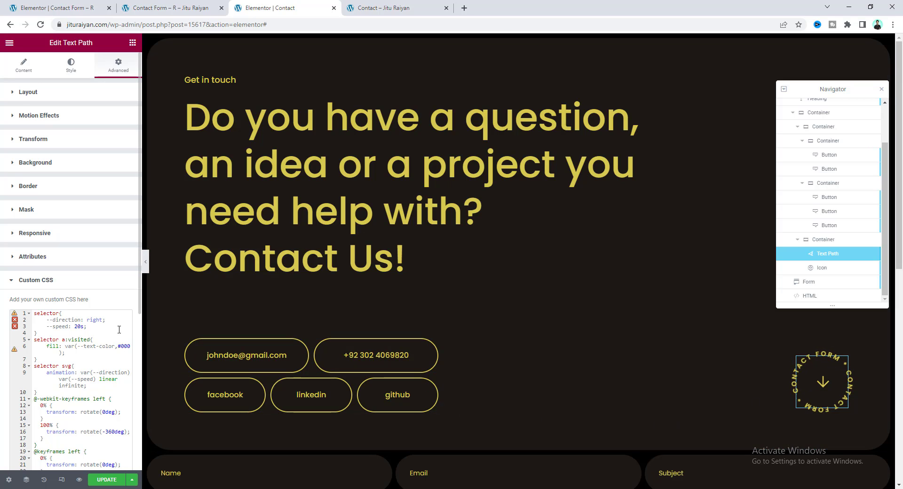
Step: Try left as the rotation direction in the text path's custom CSS, restore right, and re-enter the 20s speed
double_click(92, 320)
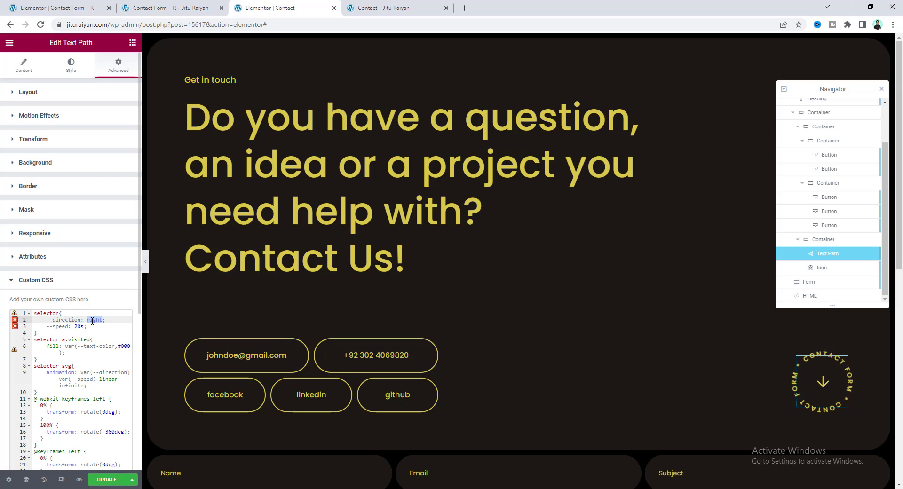
type("left")
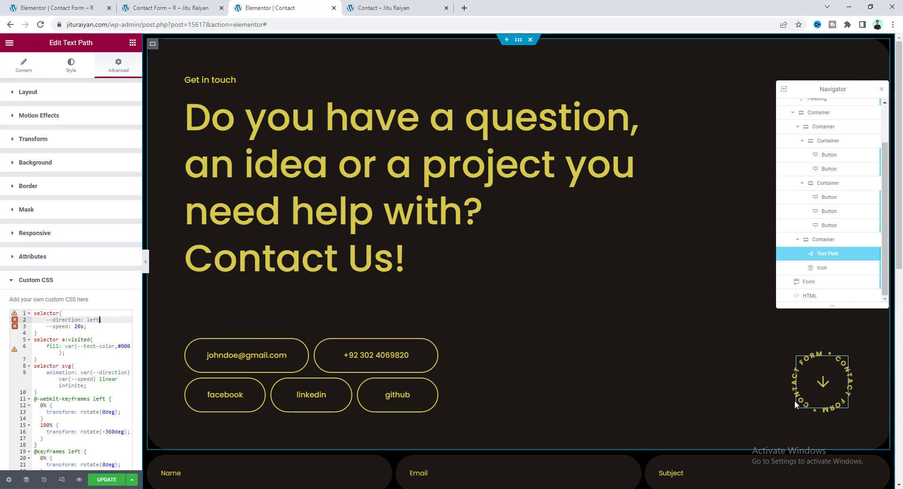
double_click(92, 320)
type("right")
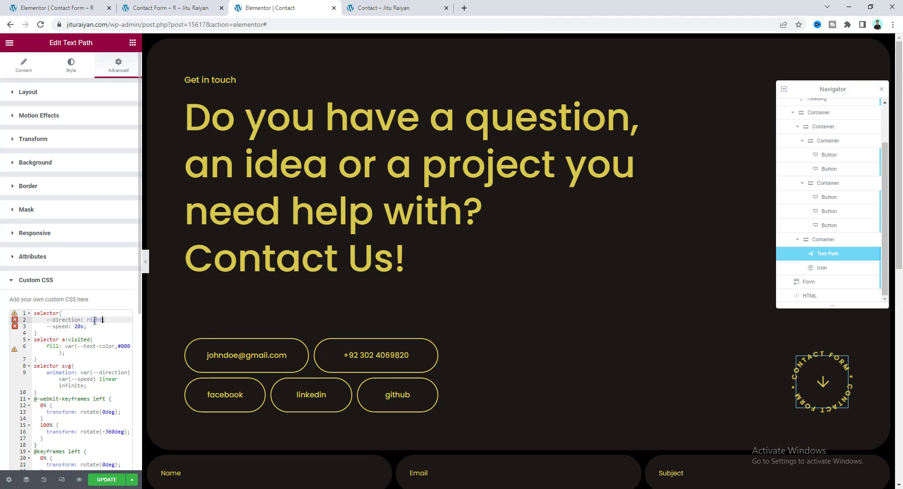
left_click(81, 328)
key("BackSpace")
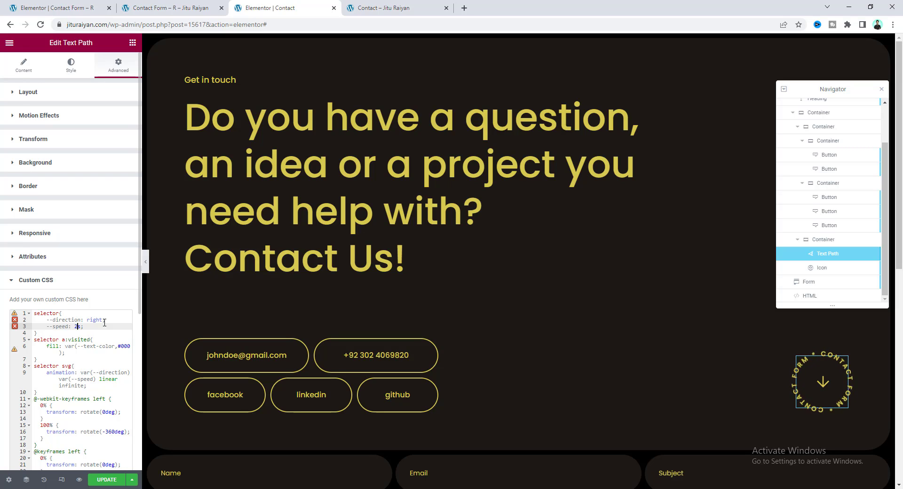
type("0")
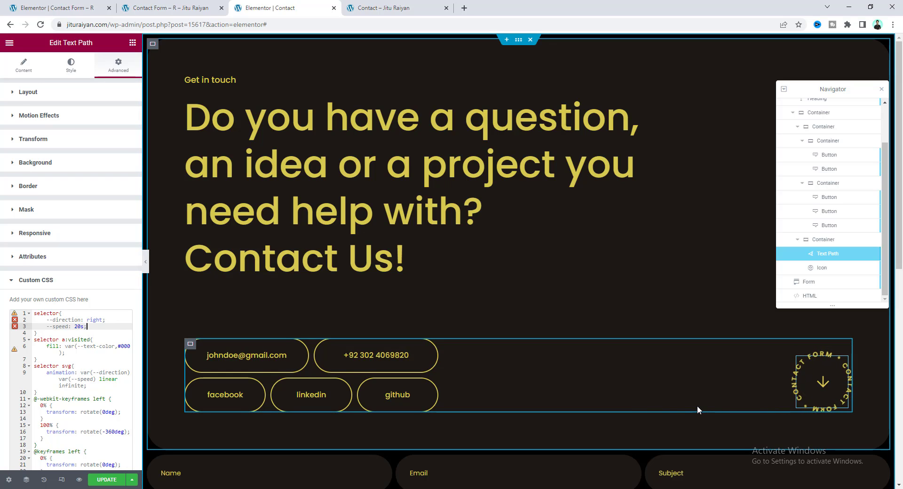
Step: Give the contact form the CSS ID "contact"
scroll(698, 406, "down", 5)
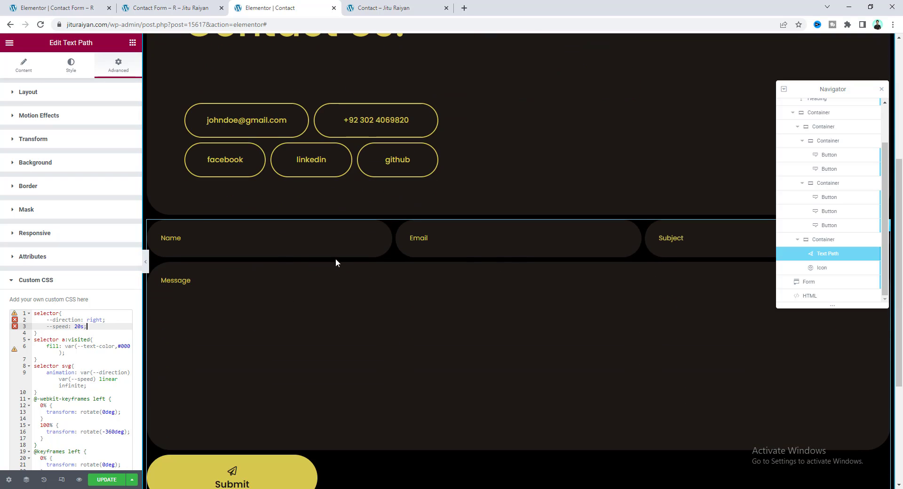
left_click(306, 248)
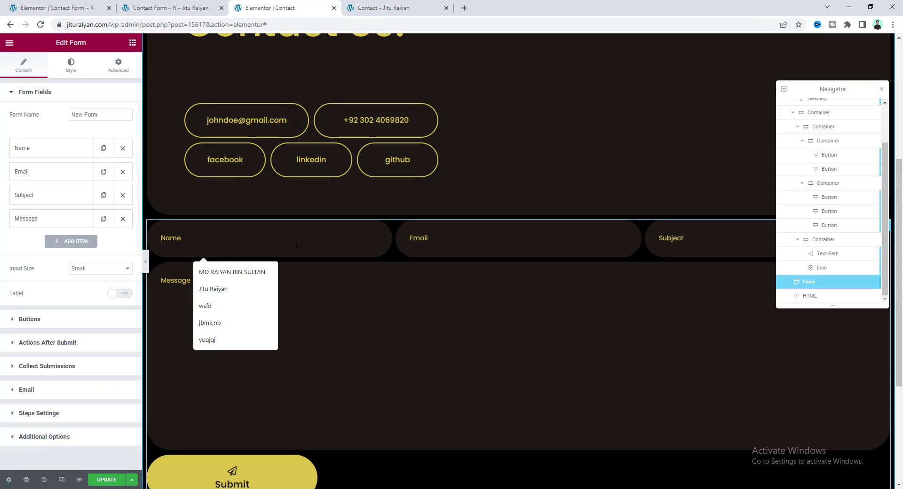
left_click(118, 66)
scroll(106, 237, "down", 2)
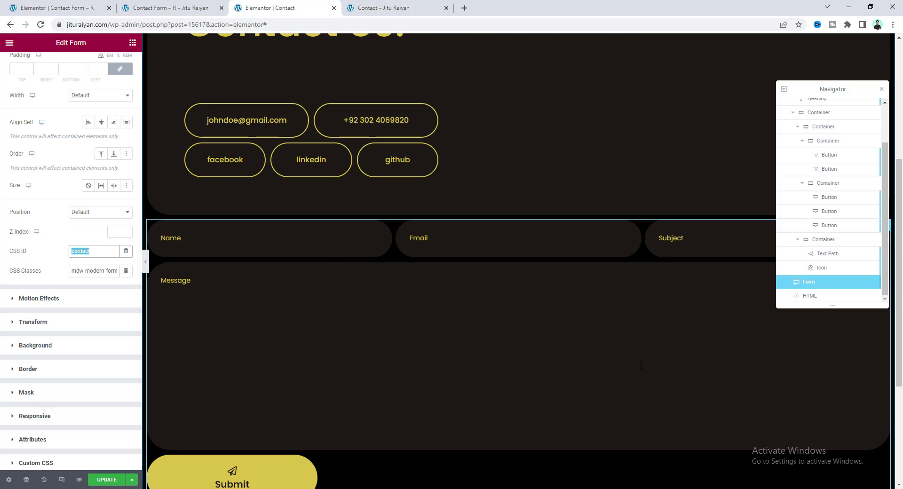
Step: Link the circular "CONTACT FORM" text path to the #contact anchor
scroll(648, 368, "up", 5)
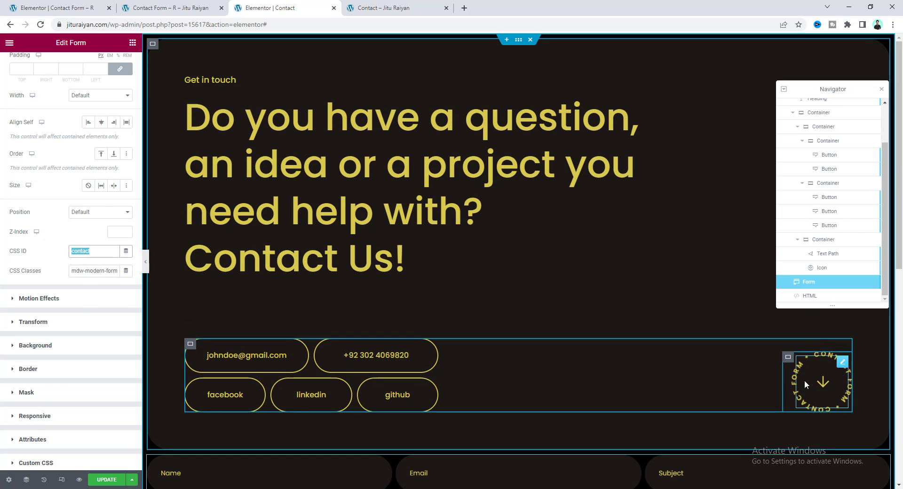
left_click(805, 381)
left_click(26, 70)
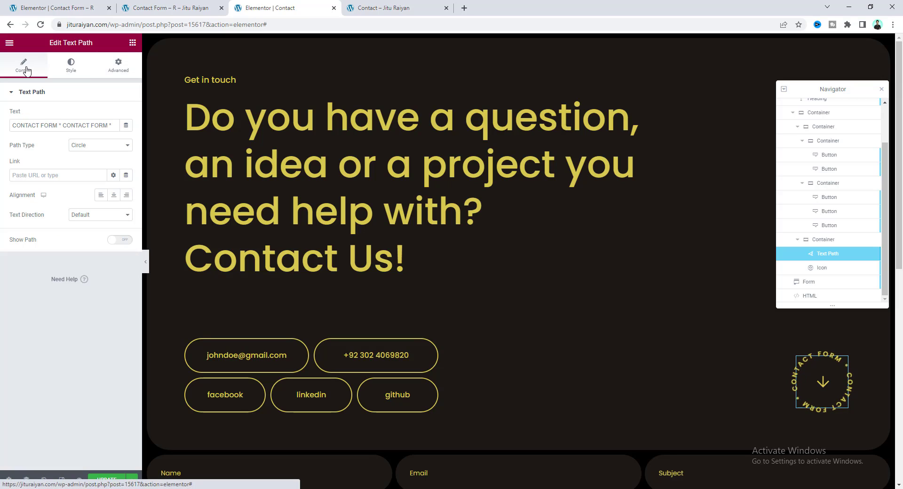
left_click(70, 175)
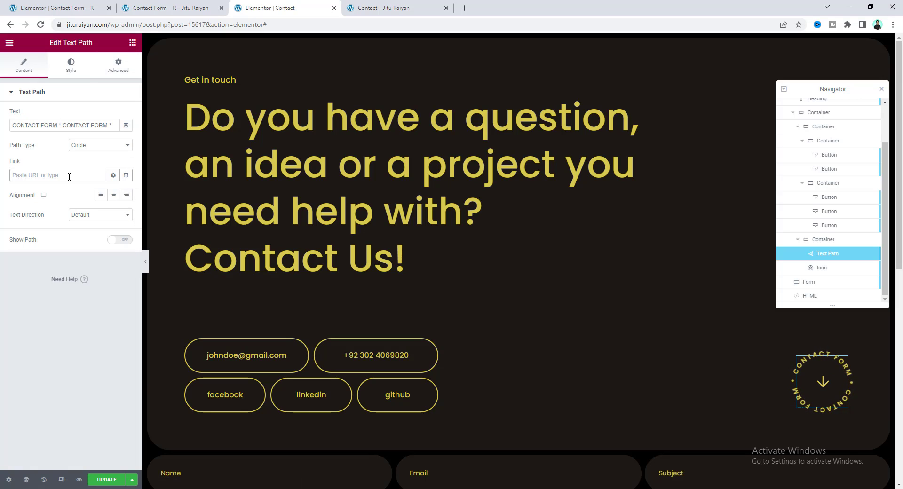
type("contact")
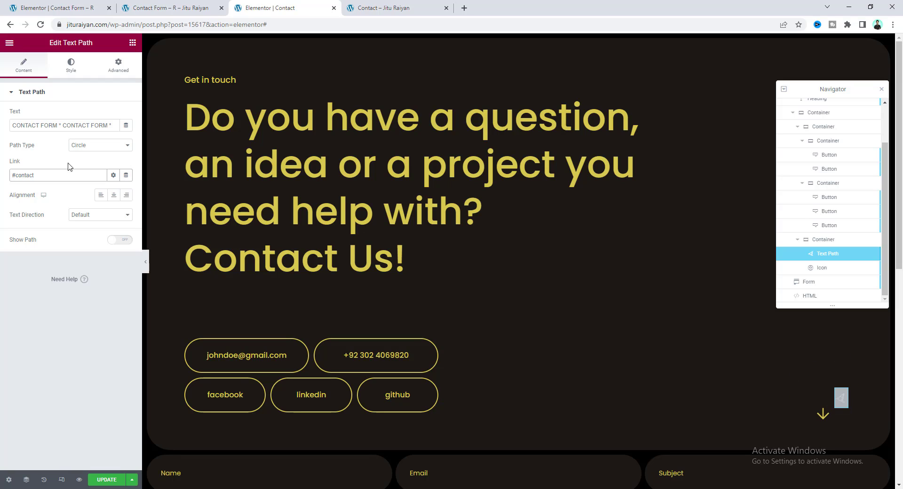
Step: Test the circular badge's link to the form on the Contact preview page and open a new browser tab
left_click(112, 72)
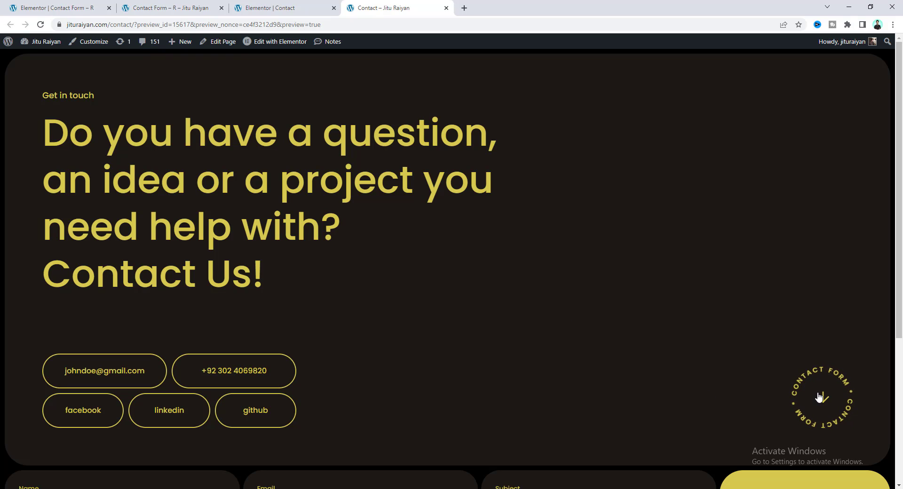
left_click(819, 397)
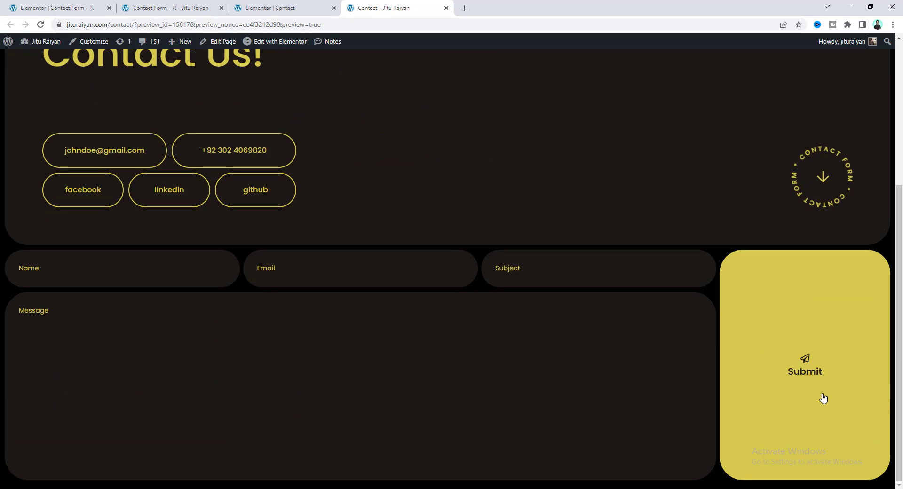
key("ctrl+t")
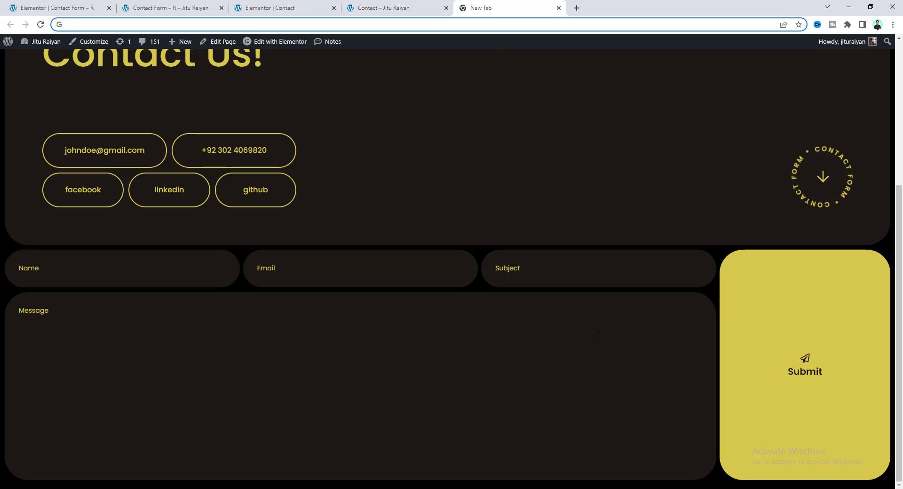